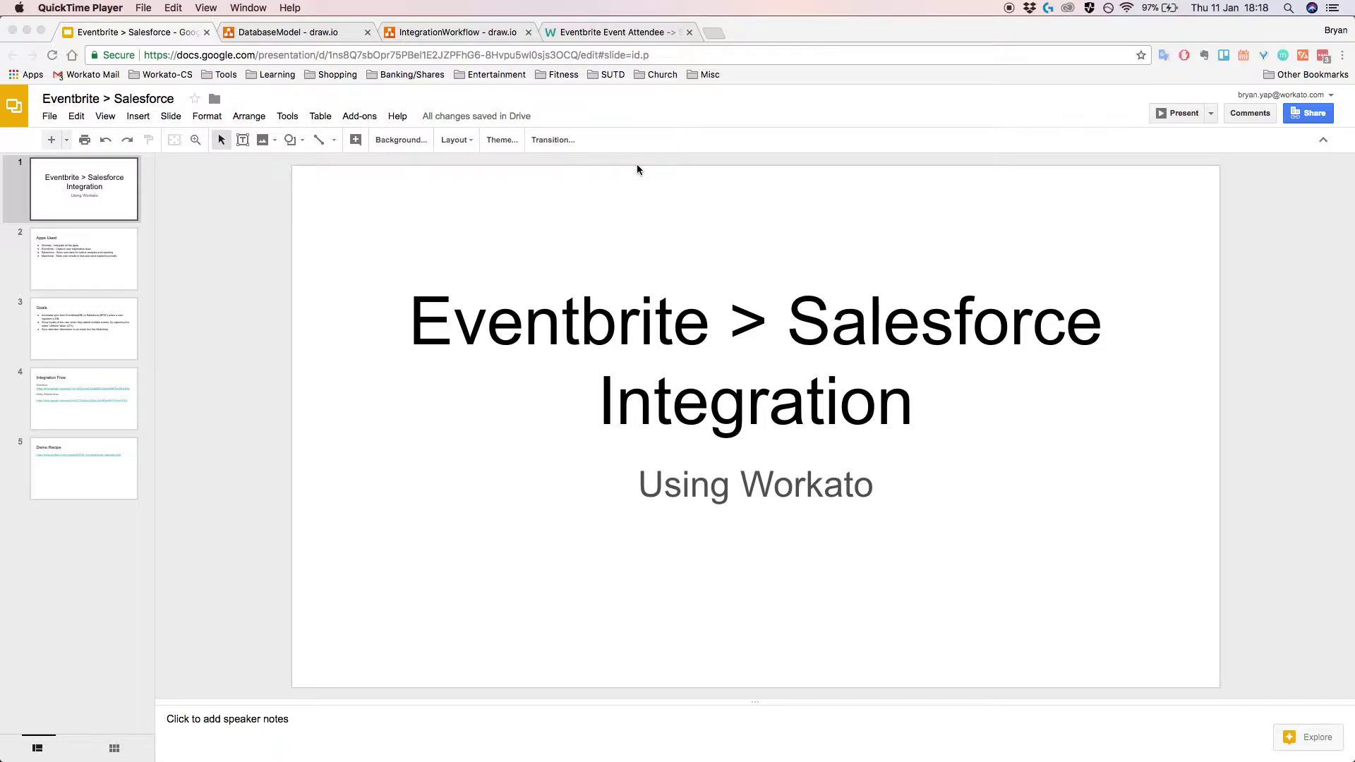
# - Open slide 2, Apps Used, which lists Workato, Eventbrite, Salesforce and Mailchimp
pyautogui.click(109, 251)
pyautogui.click(109, 250)
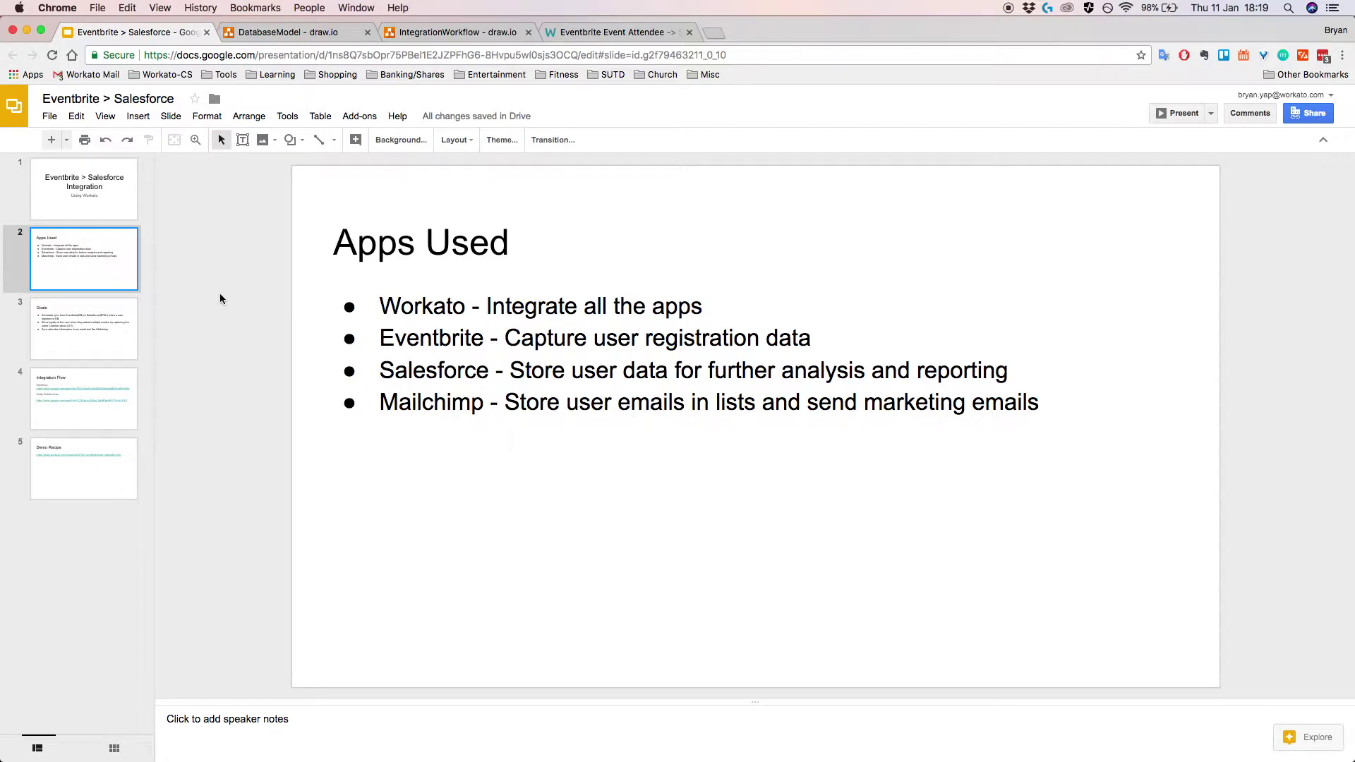
# - Move past the Goals slide to slide 4, Integration Flow, with the Workflow and ER diagram links
pyautogui.click(101, 329)
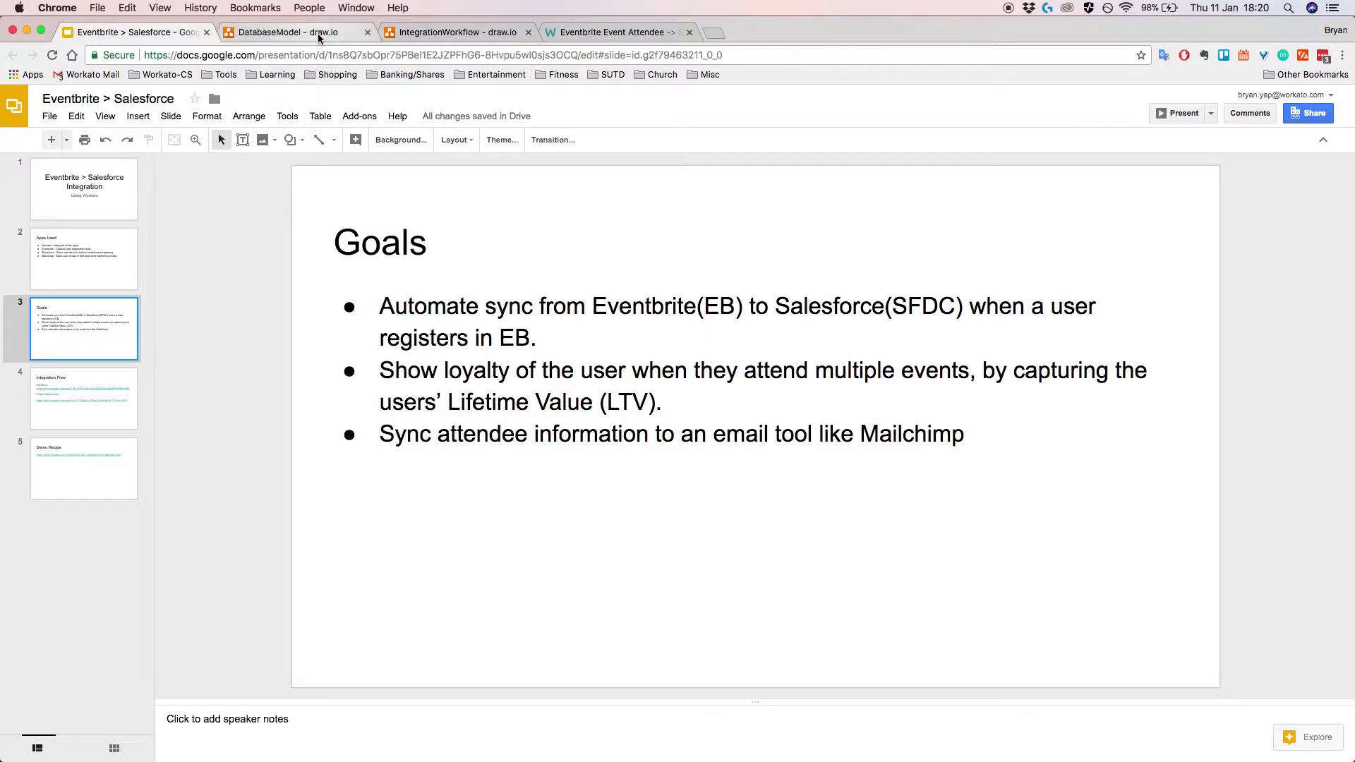
pyautogui.press('Down')
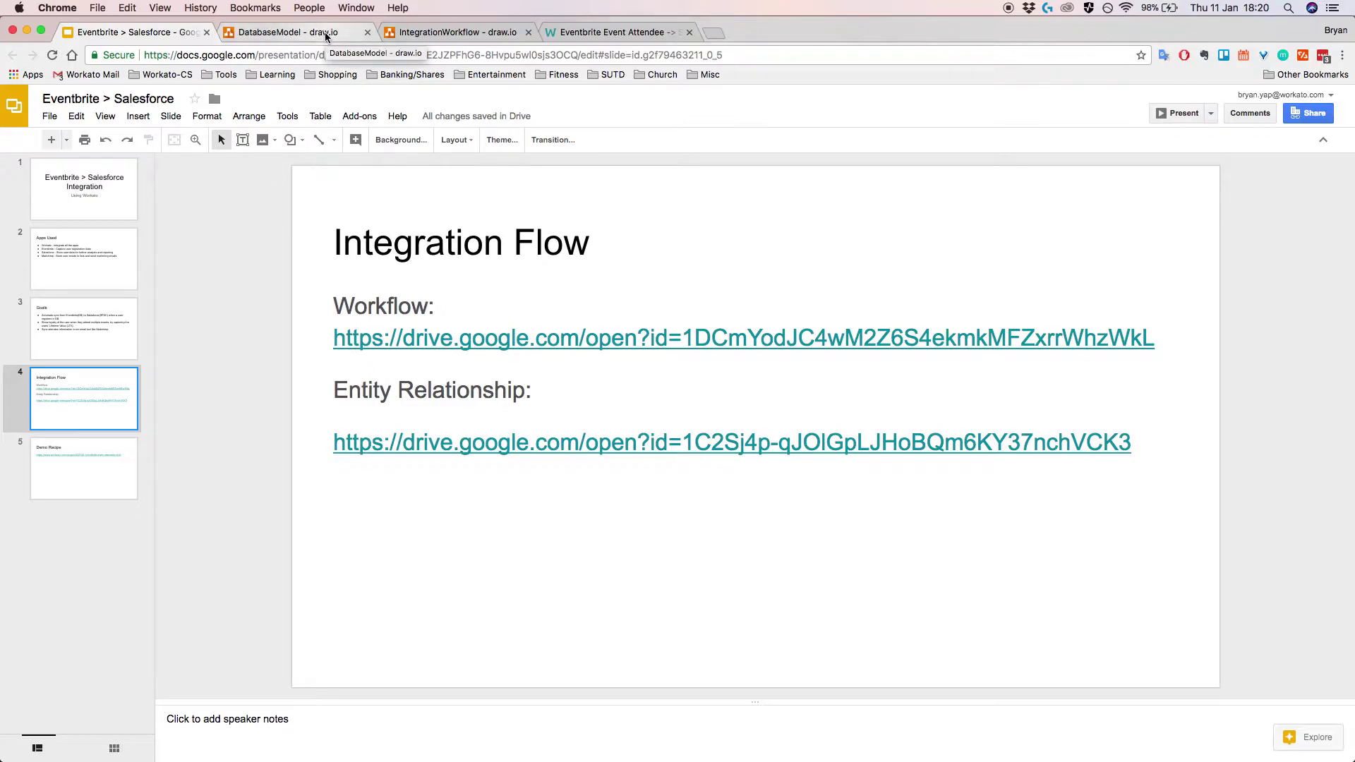
# - Switch to the DatabaseModel ER diagram and select, then deselect, the EB Event Attendee table
pyautogui.click(326, 36)
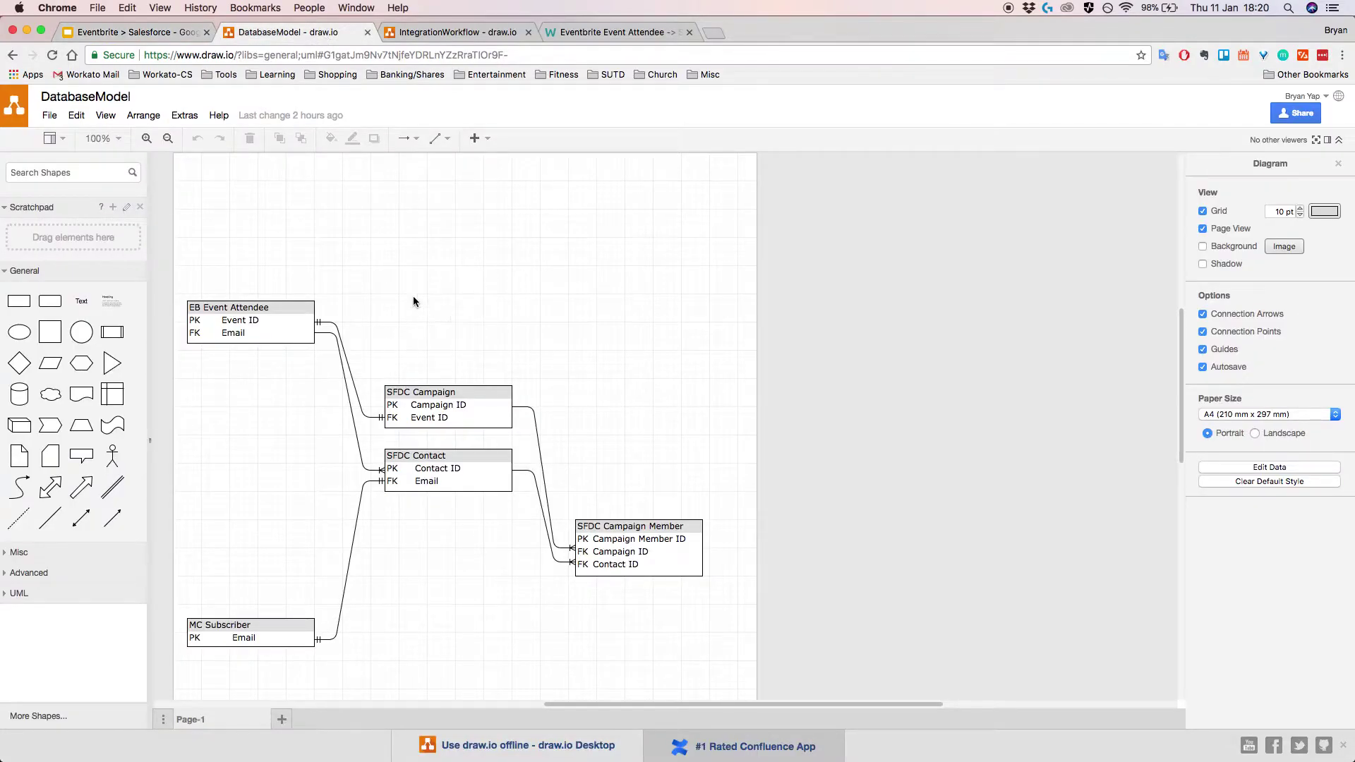
pyautogui.scroll(-3, 417, 302)
pyautogui.click(291, 282)
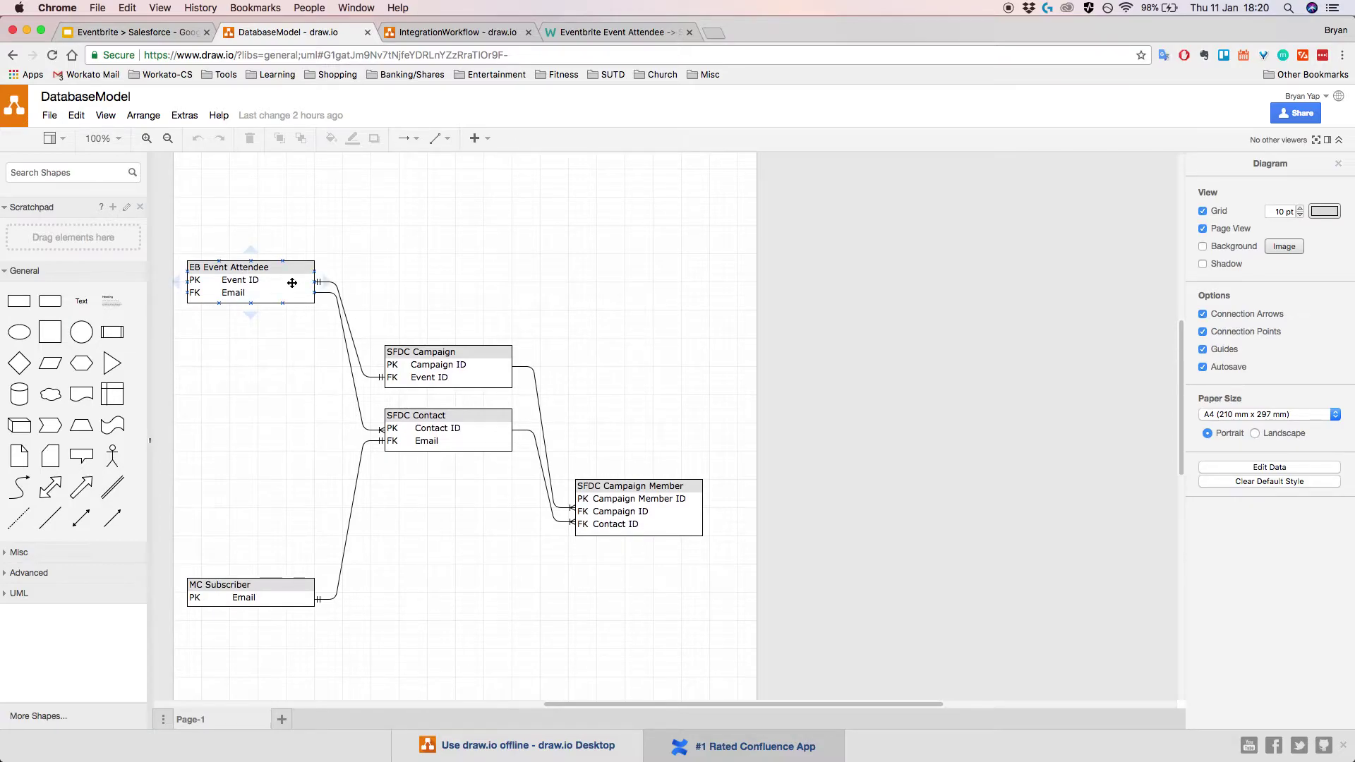
pyautogui.click(338, 311)
pyautogui.click(212, 480)
# - Switch to the IntegrationWorkflow flowchart and zoom the page in to 150%
pyautogui.click(480, 32)
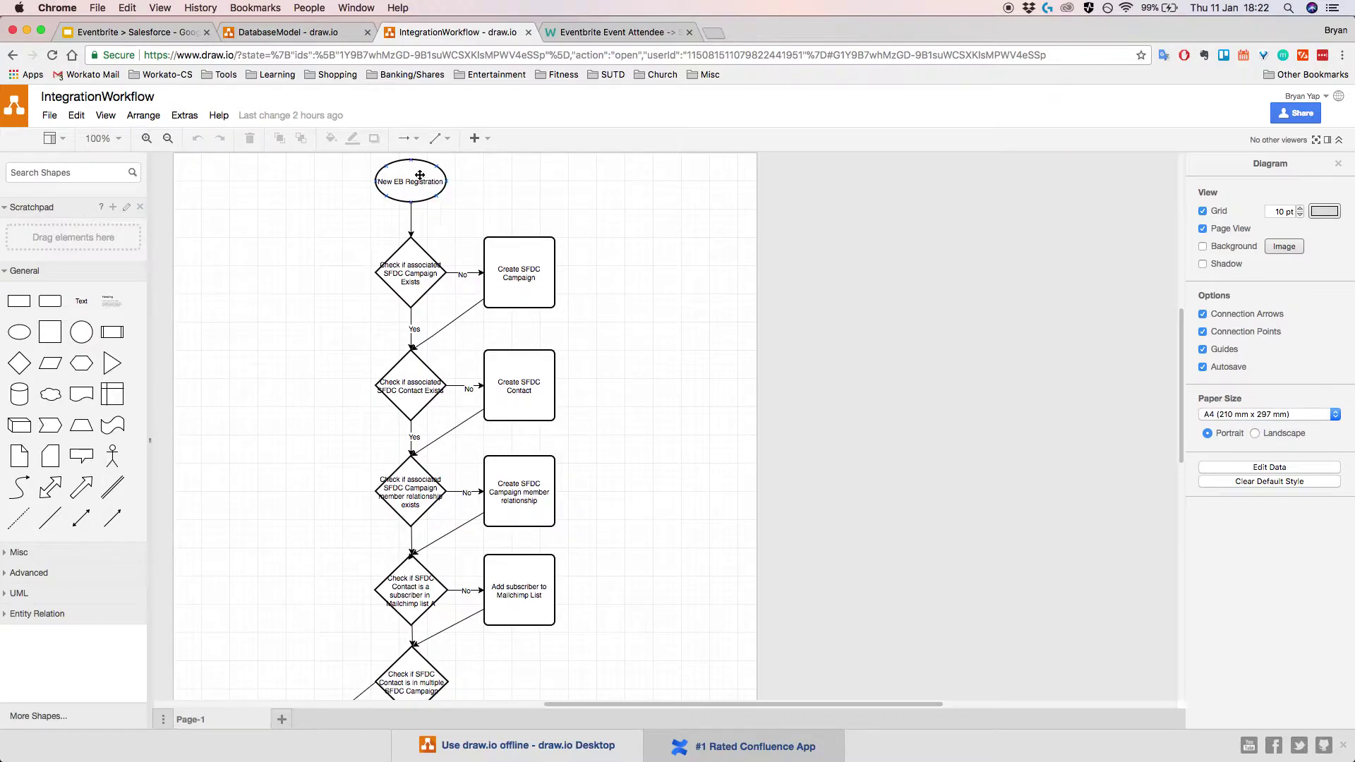
pyautogui.scroll(1, 376, 233)
pyautogui.scroll(2, 376, 233)
pyautogui.click(475, 138)
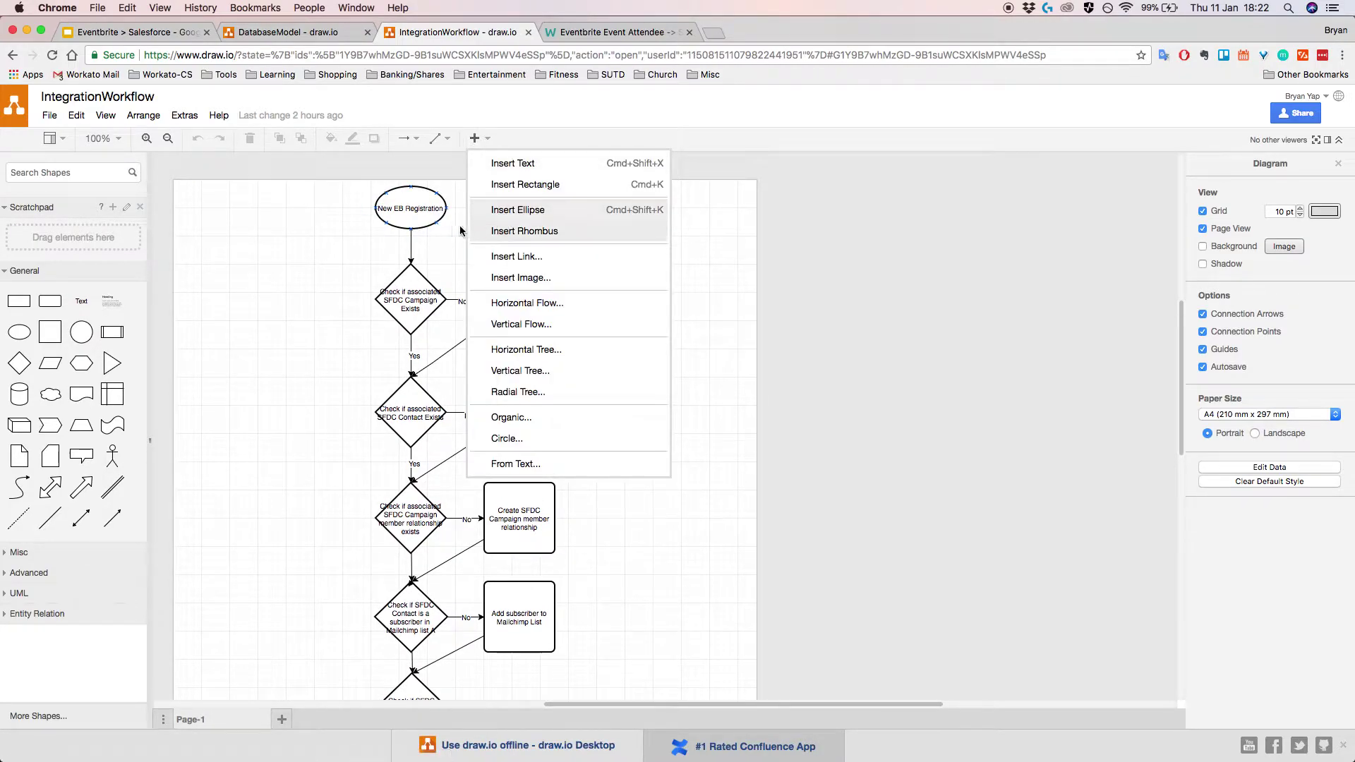
pyautogui.click(464, 230)
pyautogui.press('super+equal')
pyautogui.press('super+equal')
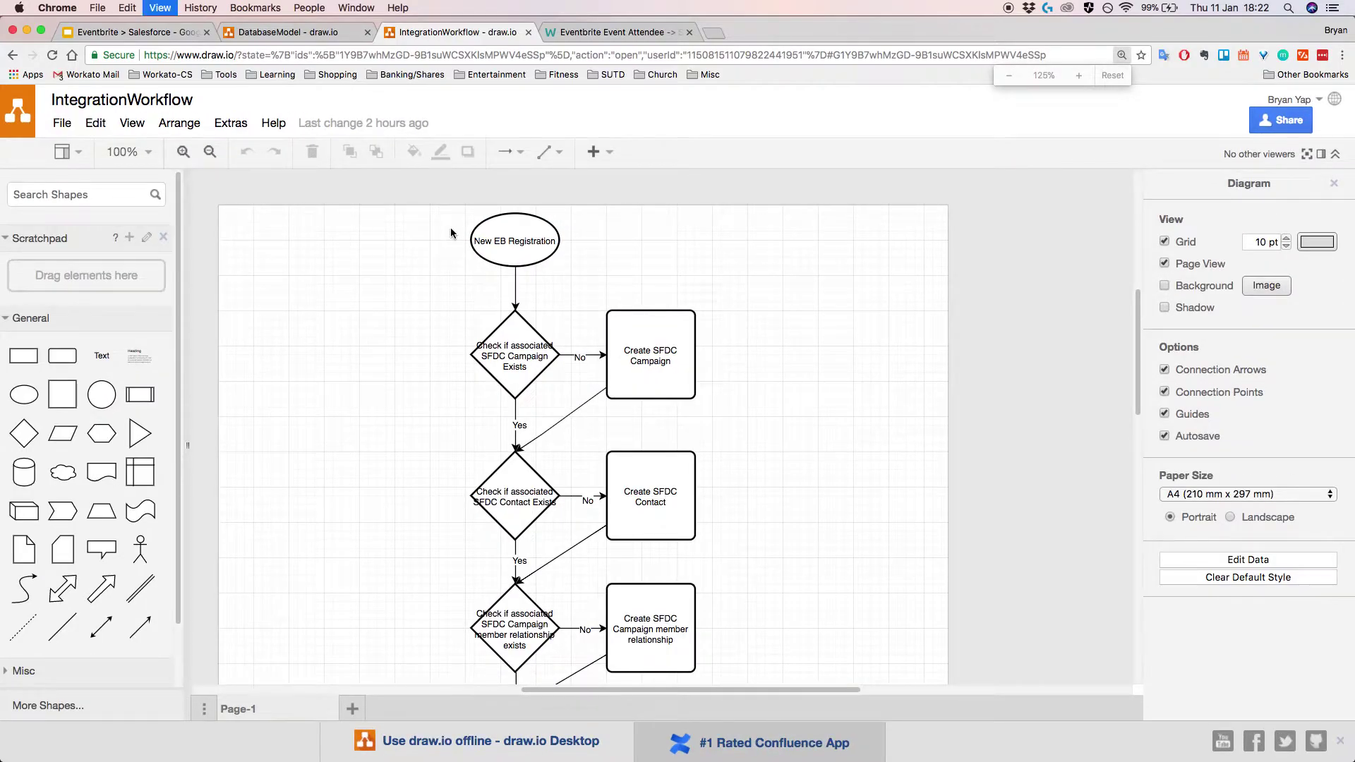
pyautogui.press('super+equal')
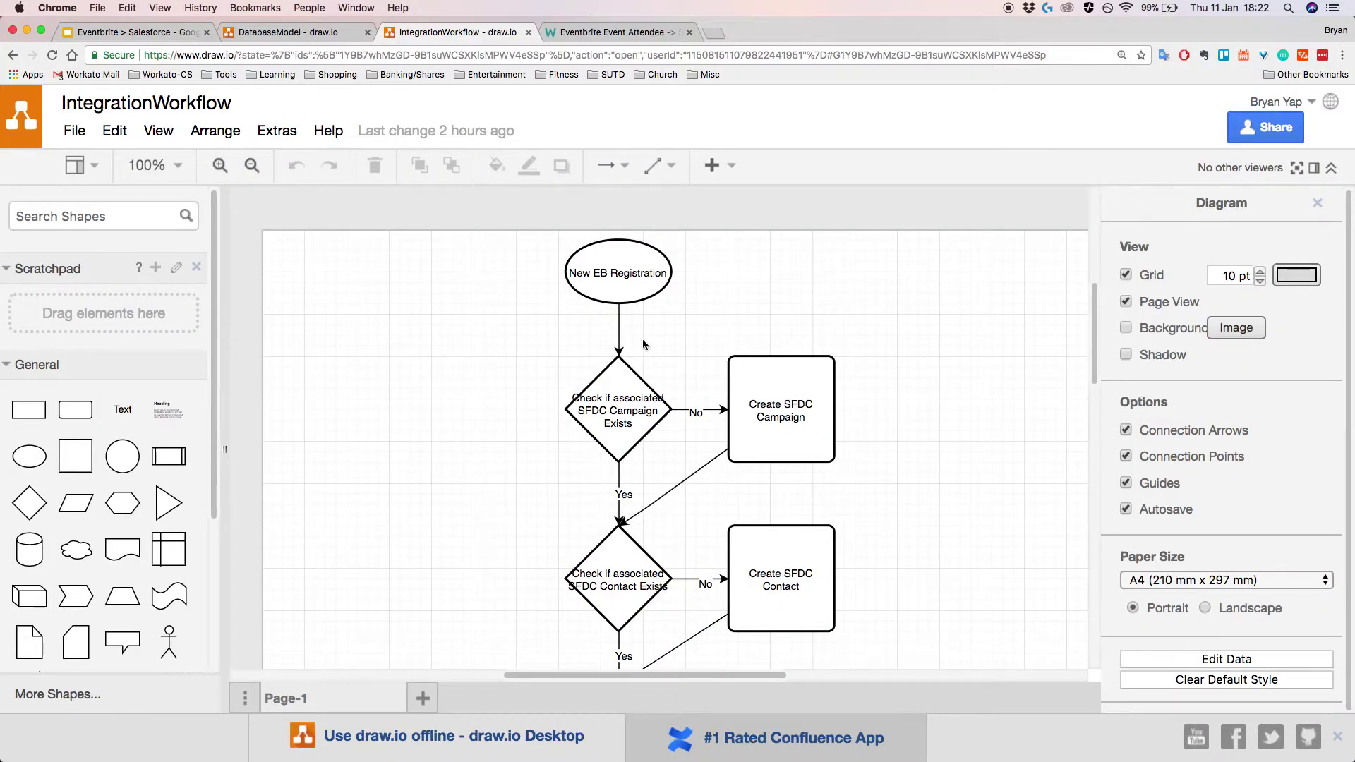
pyautogui.scroll(-1, 696, 317)
# - Review the flowchart through the SFDC and Mailchimp list A/B checks to Stop, then switch to Workato
pyautogui.moveTo(645, 238)
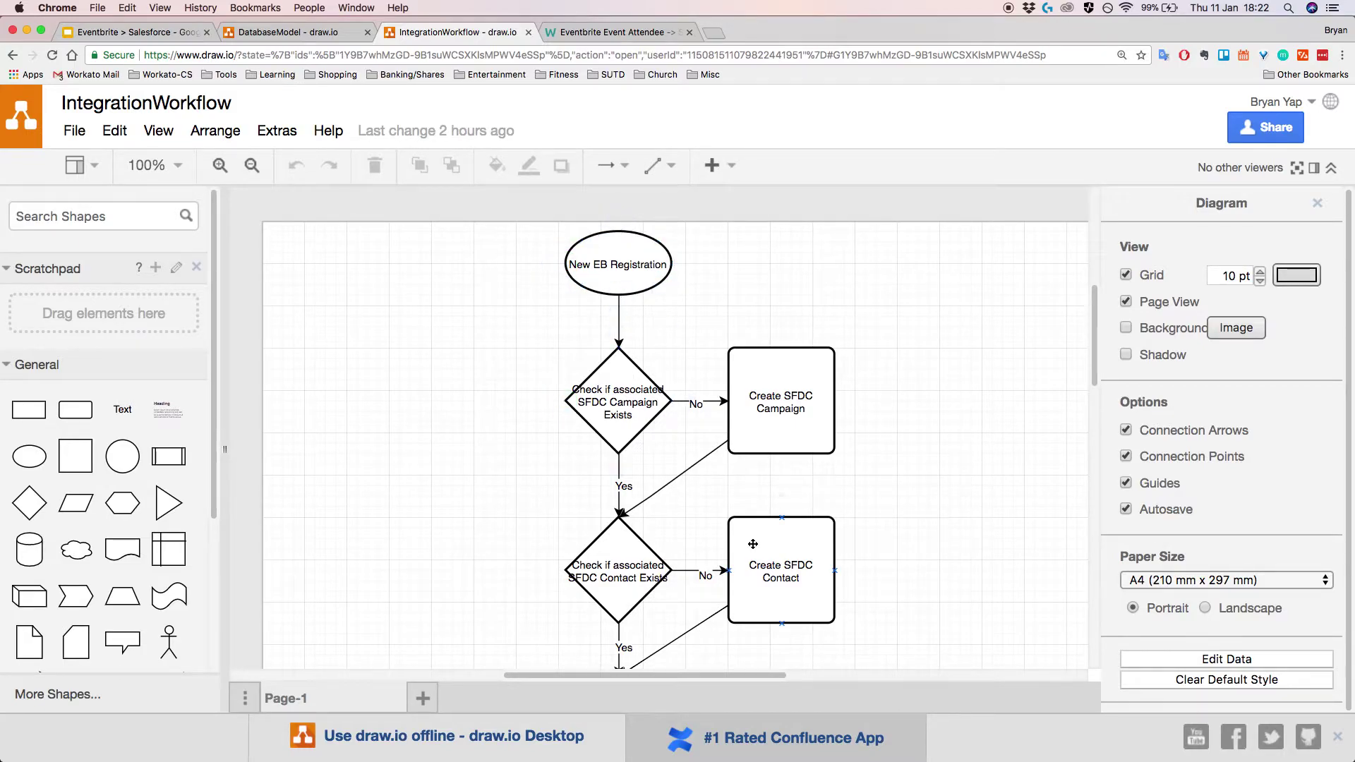
pyautogui.moveTo(604, 388)
pyautogui.moveTo(775, 367)
pyautogui.moveTo(611, 260)
pyautogui.scroll(-5, 807, 582)
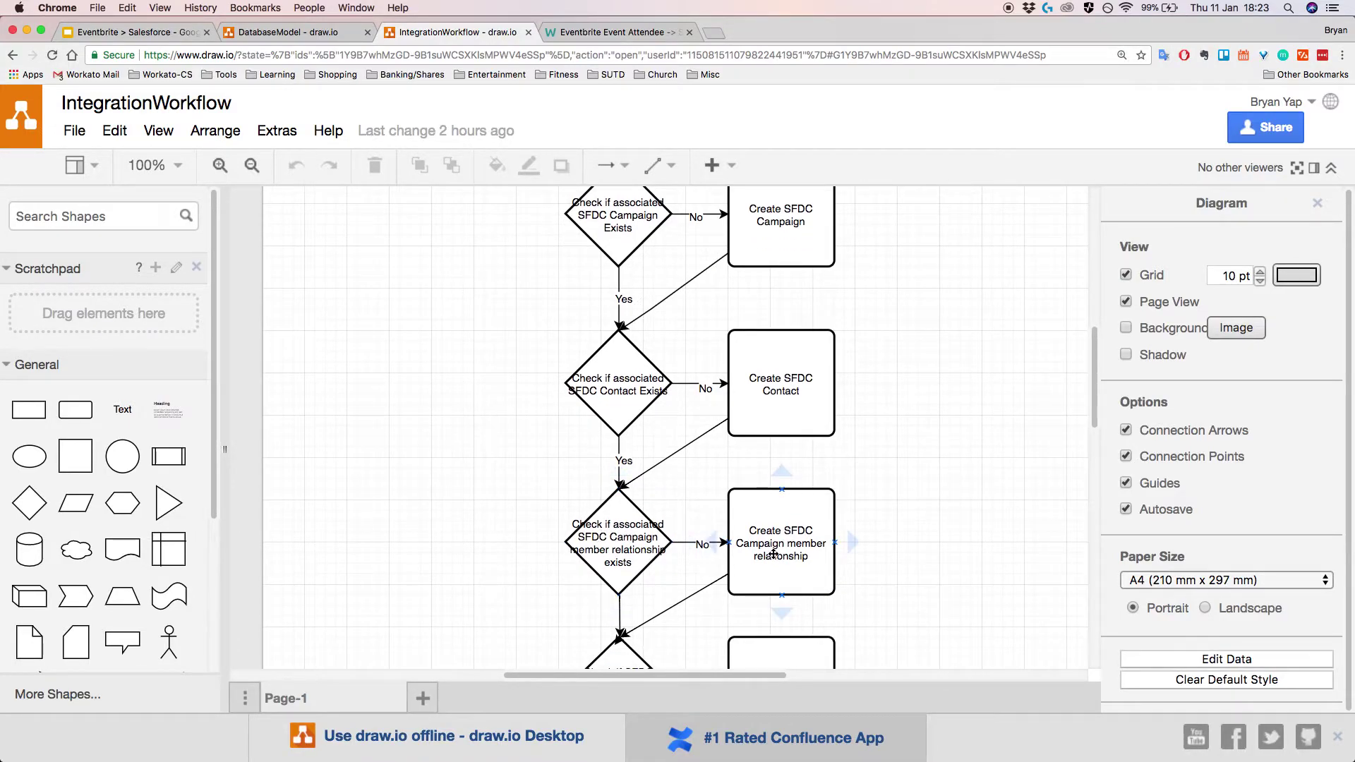
pyautogui.scroll(-2, 640, 626)
pyautogui.scroll(5, 652, 388)
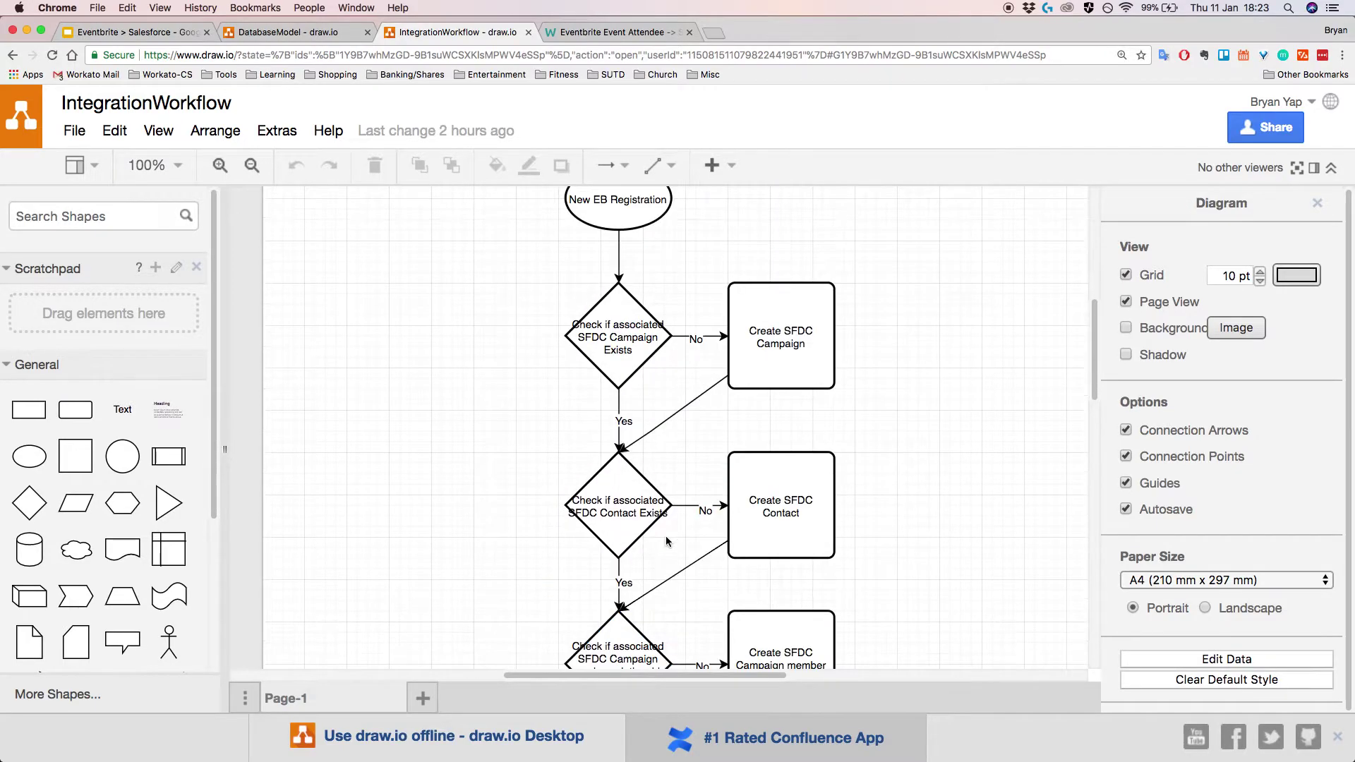
pyautogui.scroll(-5, 652, 387)
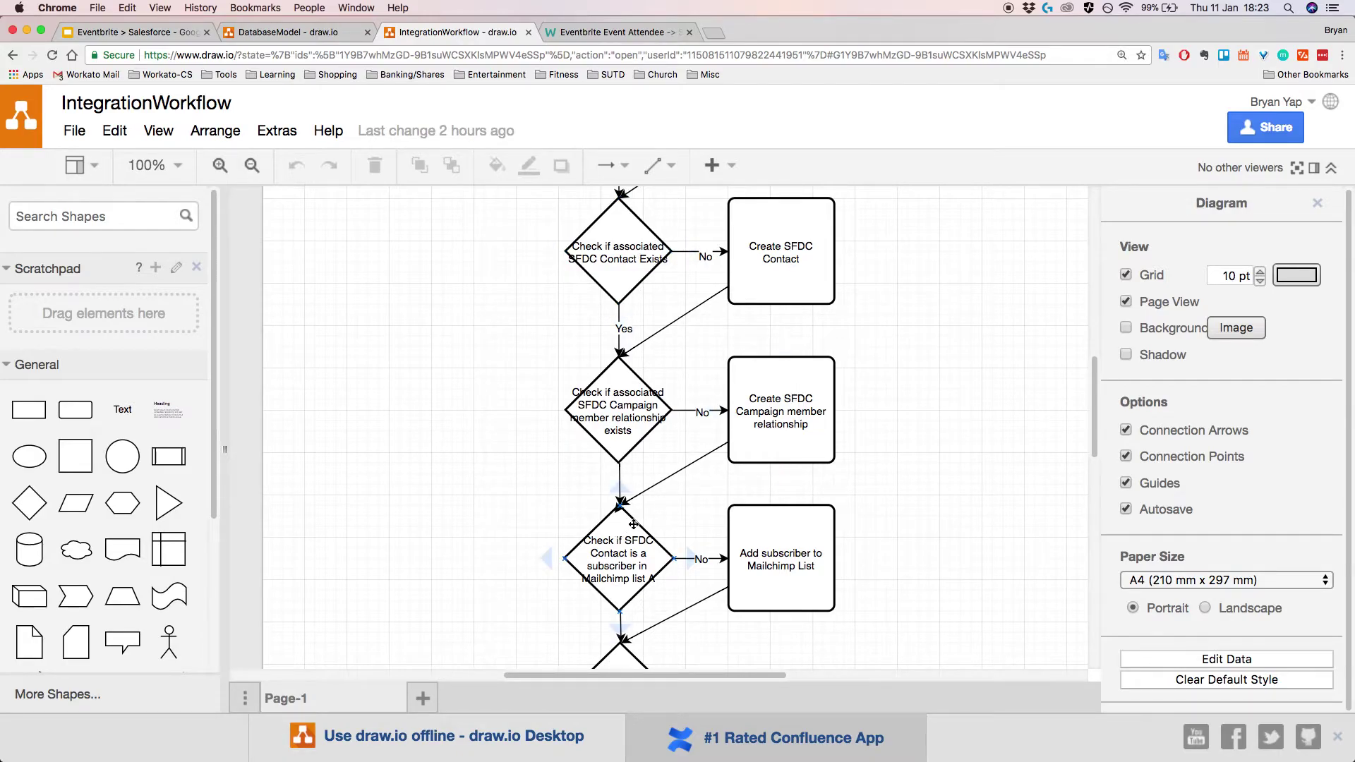
pyautogui.scroll(-2, 734, 569)
pyautogui.scroll(-4, 734, 569)
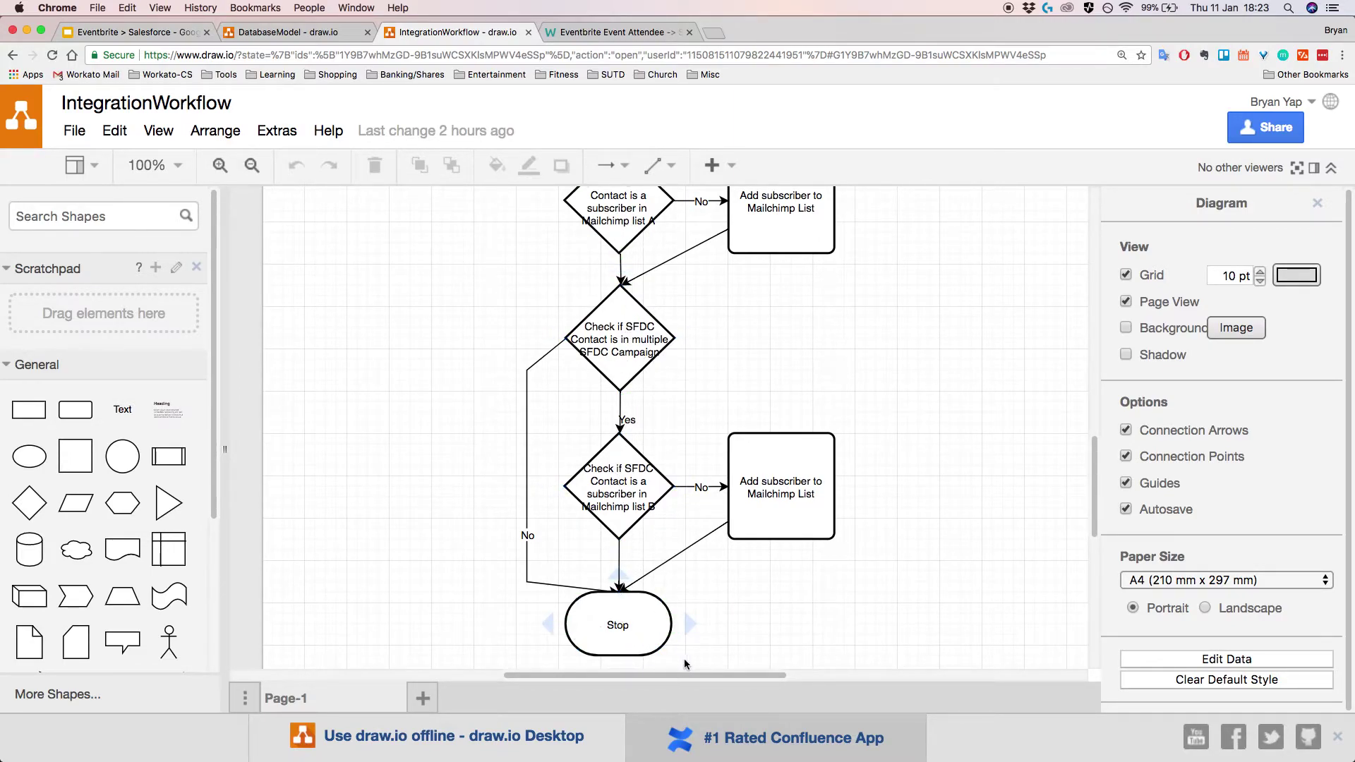
pyautogui.scroll(10, 709, 599)
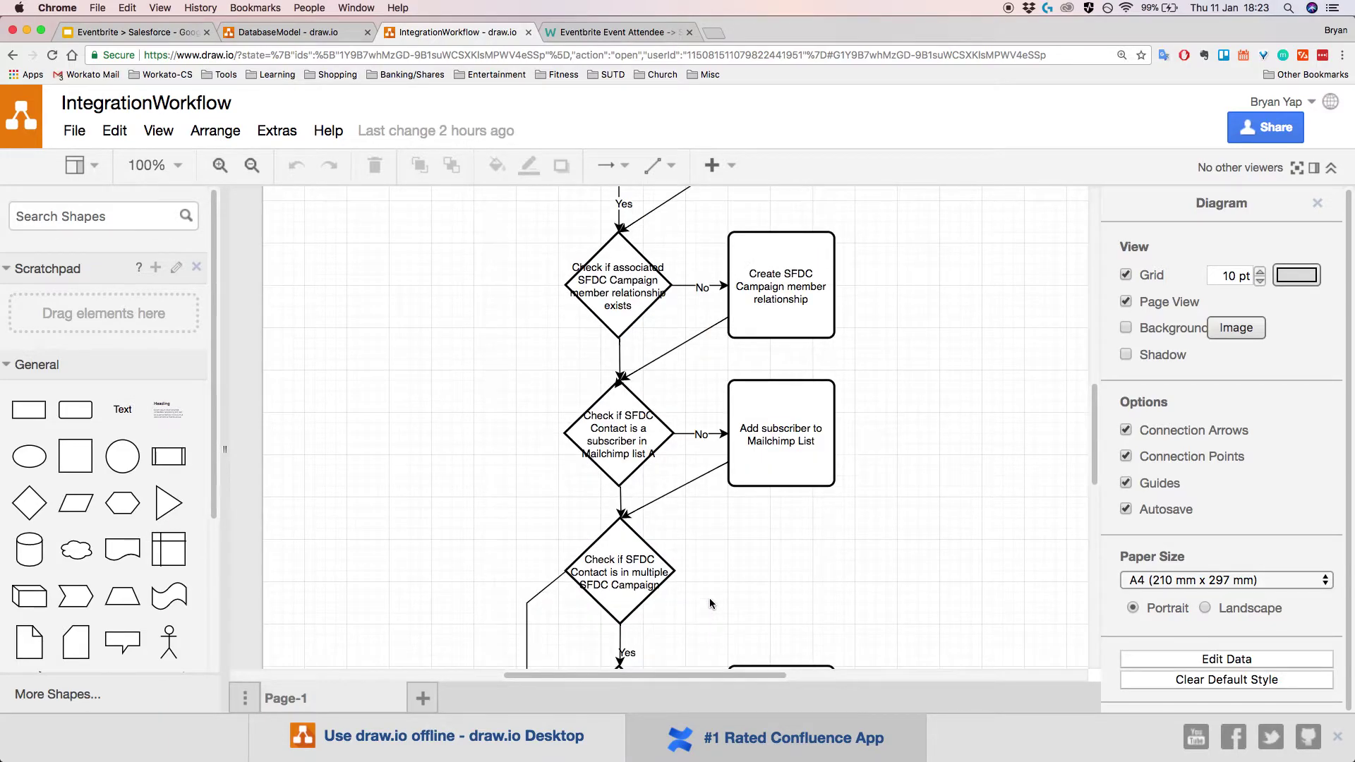
pyautogui.scroll(5, 710, 603)
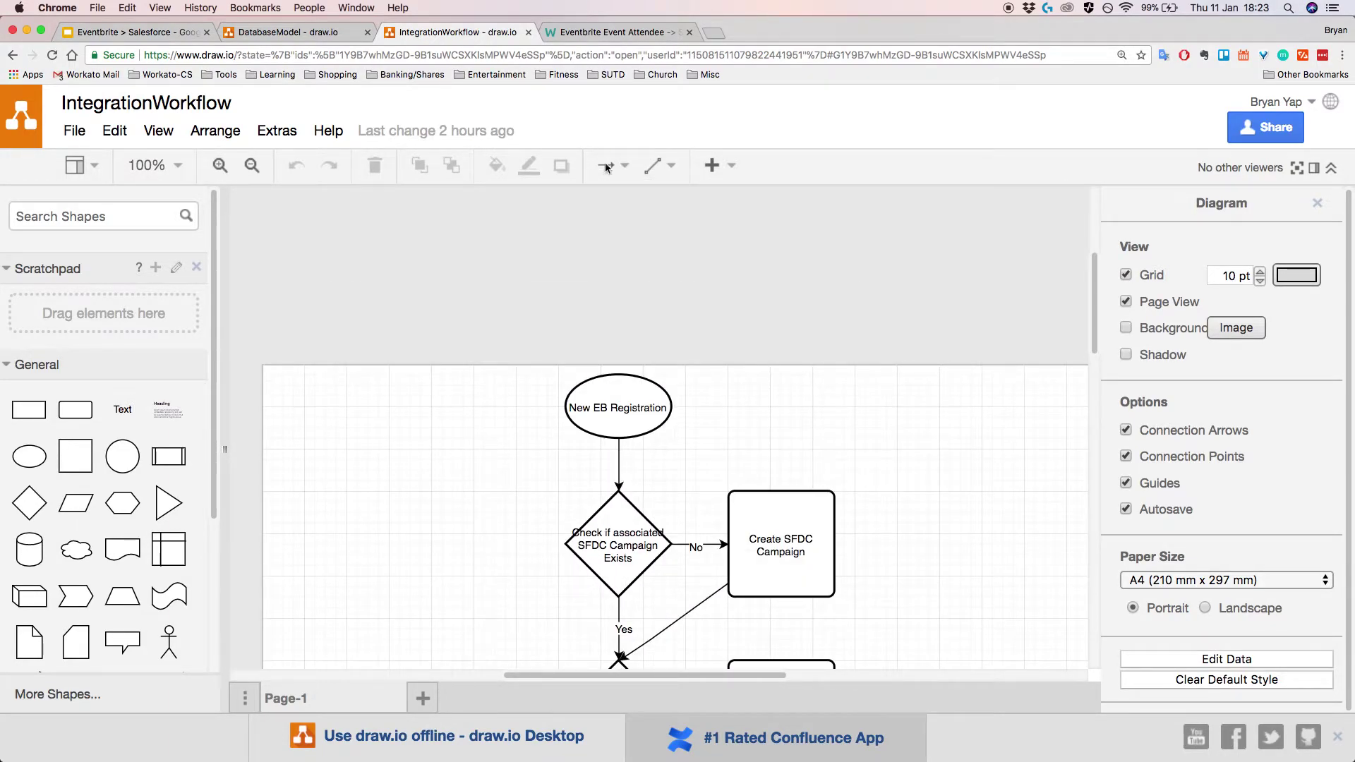
pyautogui.click(596, 33)
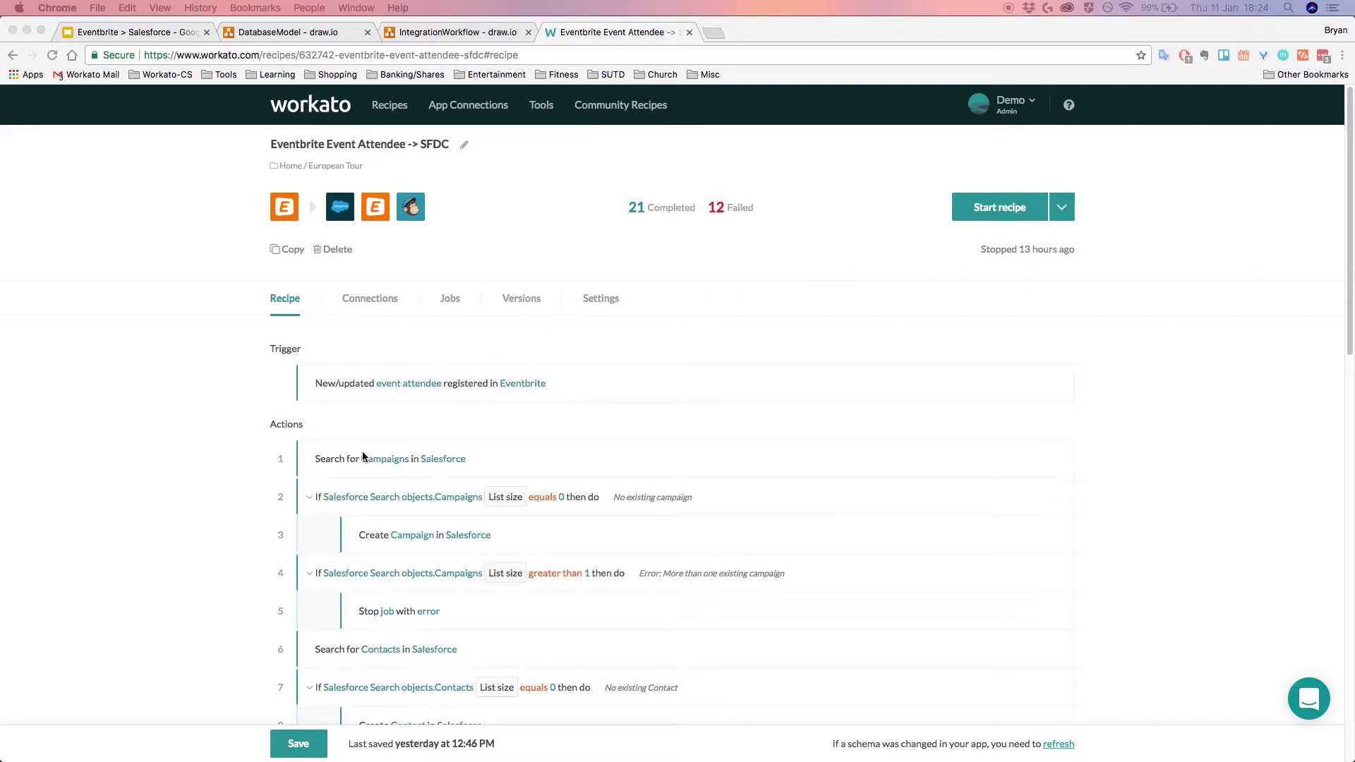
pyautogui.click(248, 418)
pyautogui.click(1226, 407)
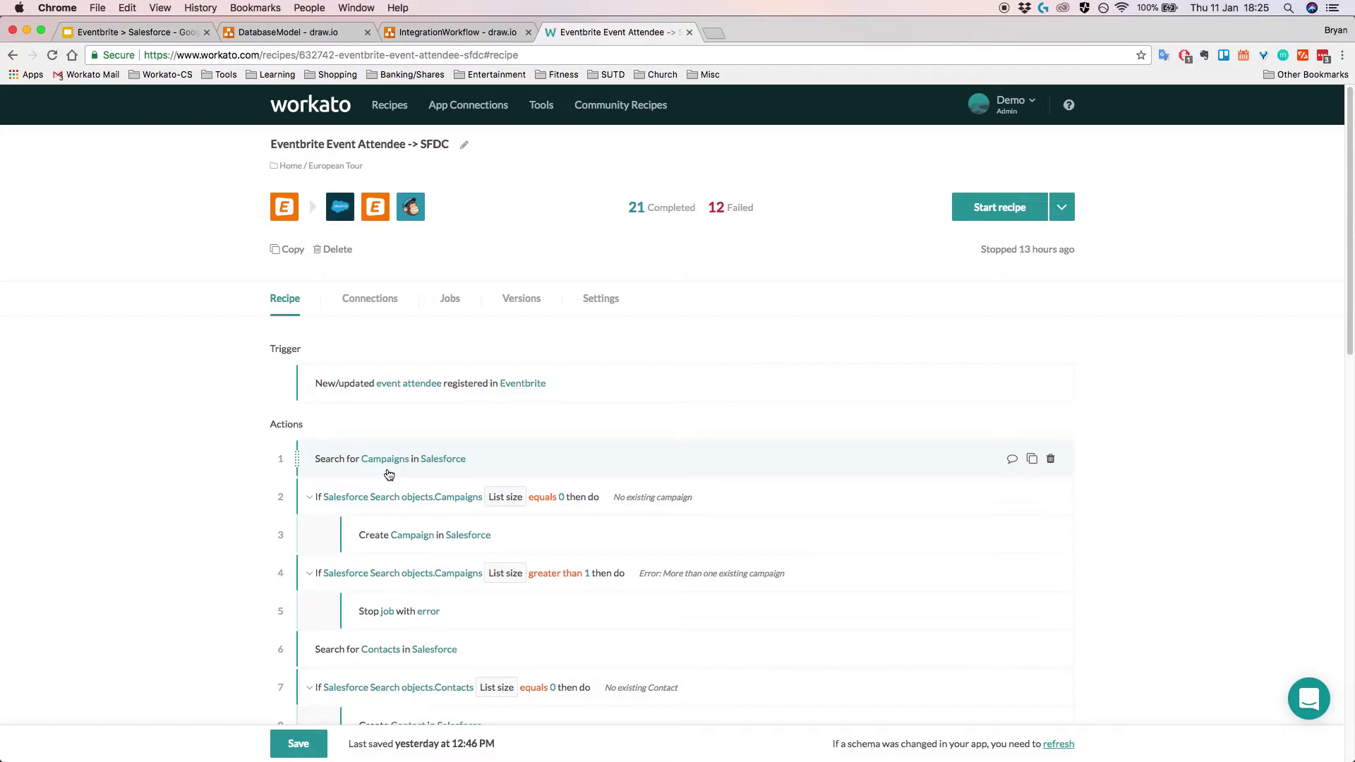
pyautogui.scroll(-3, 737, 459)
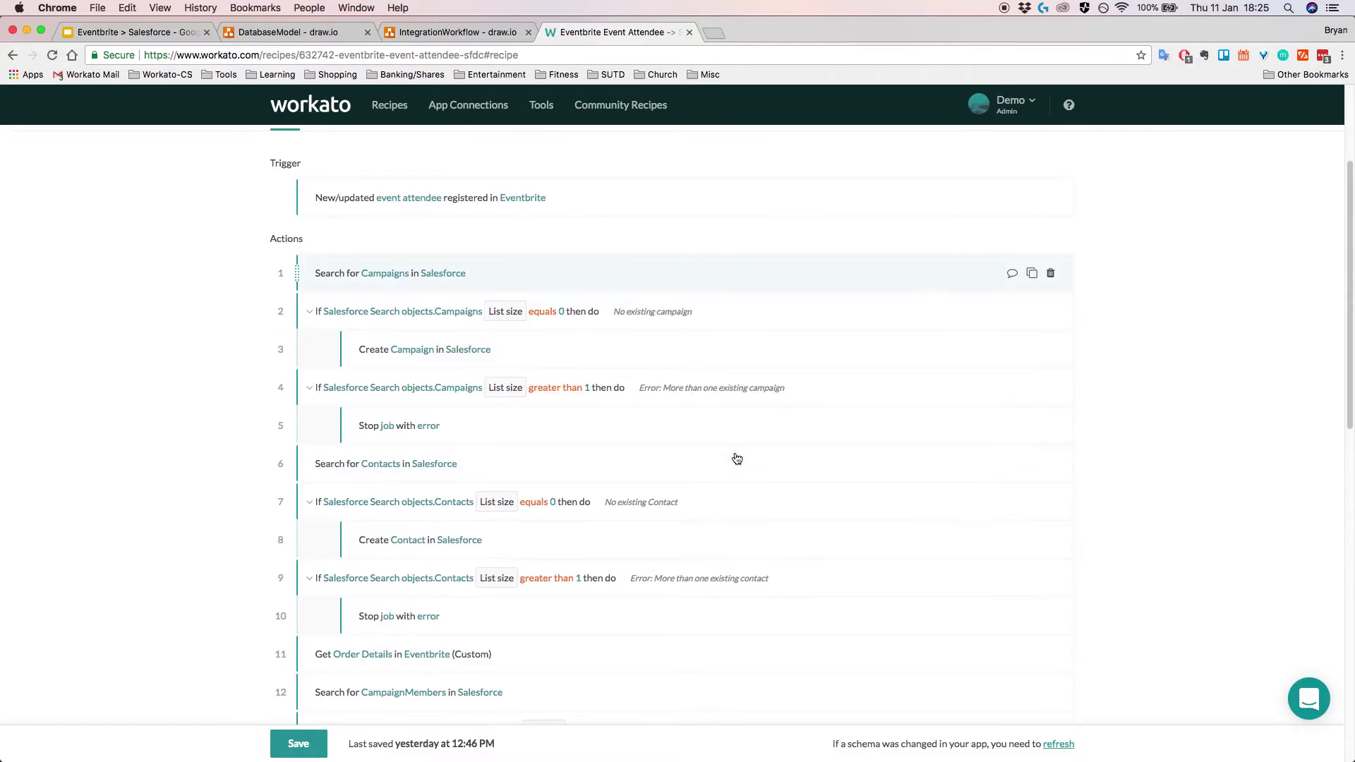
pyautogui.scroll(2, 564, 315)
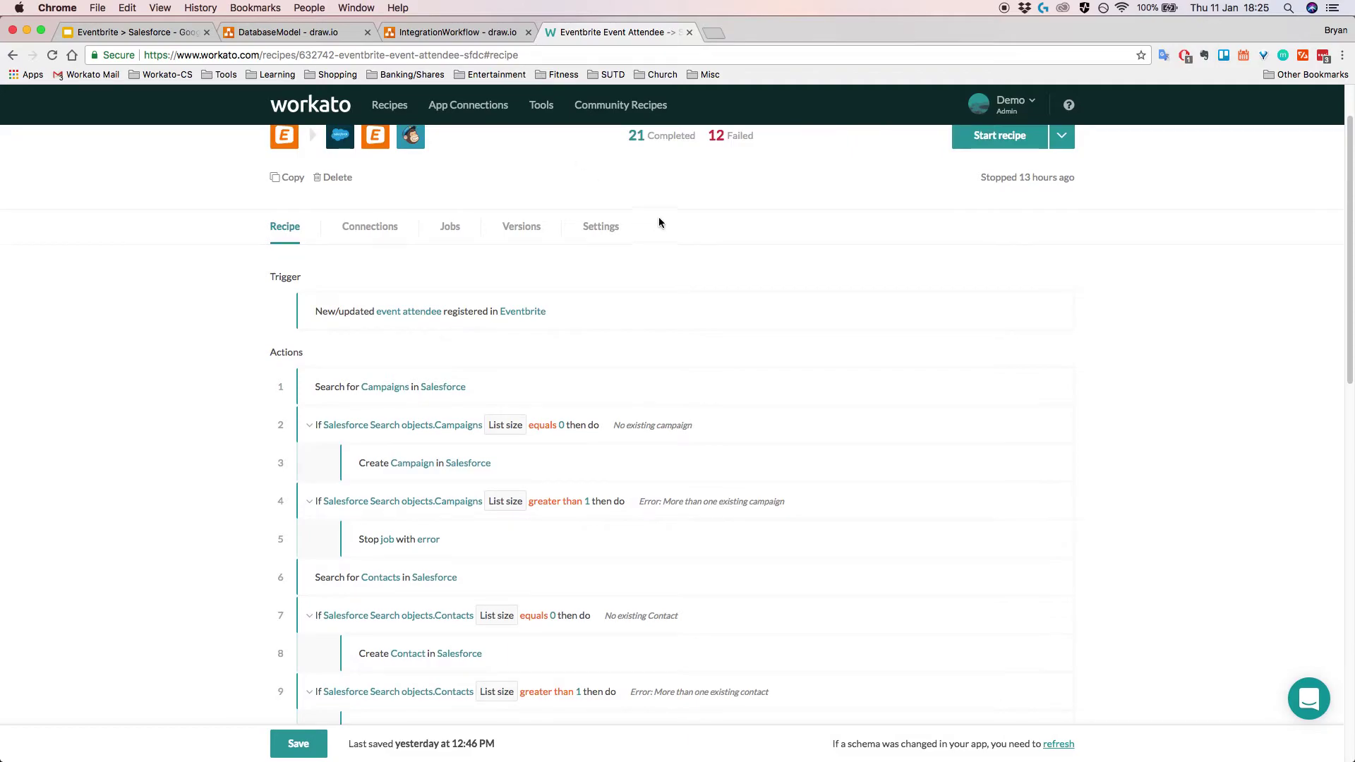
pyautogui.scroll(1, 678, 191)
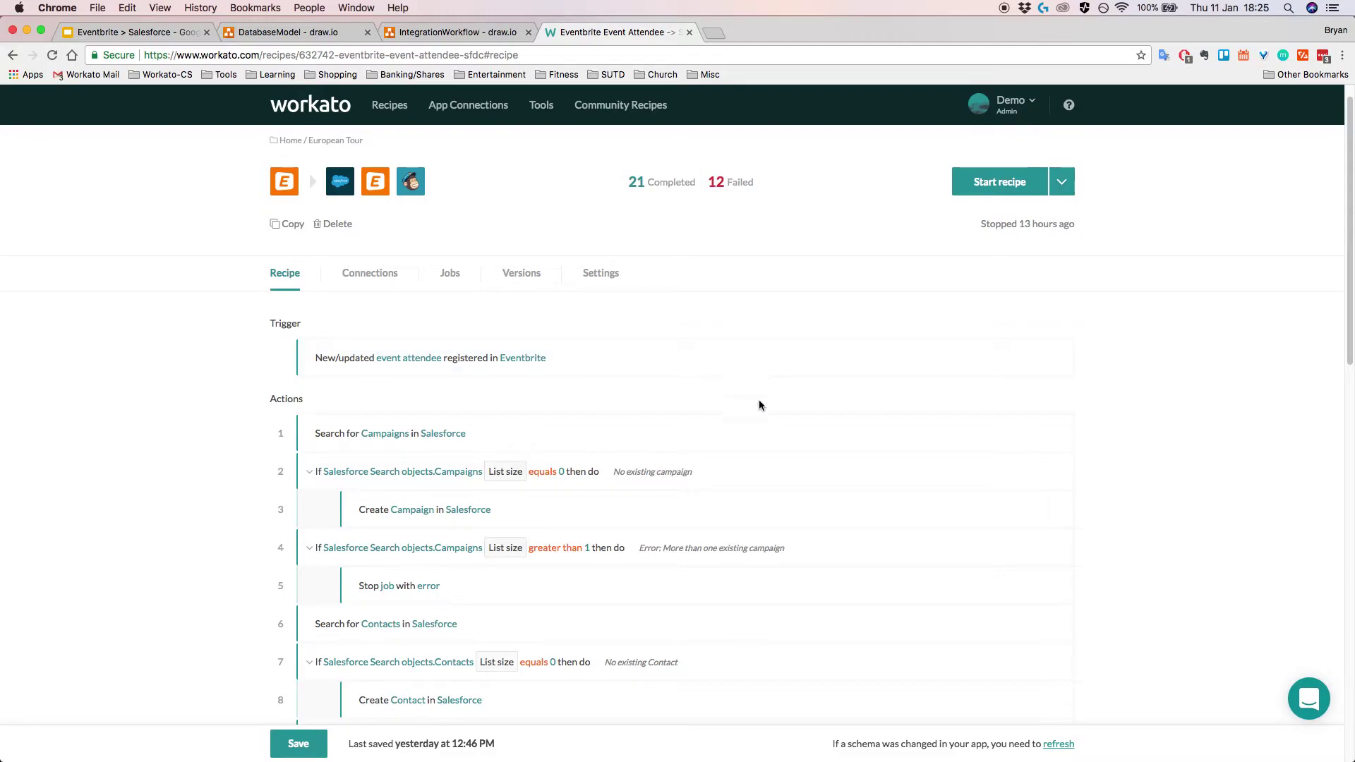
# - Expand the Search for Campaigns step to see its Event ID match, then collapse it
pyautogui.click(750, 434)
pyautogui.scroll(-5, 757, 439)
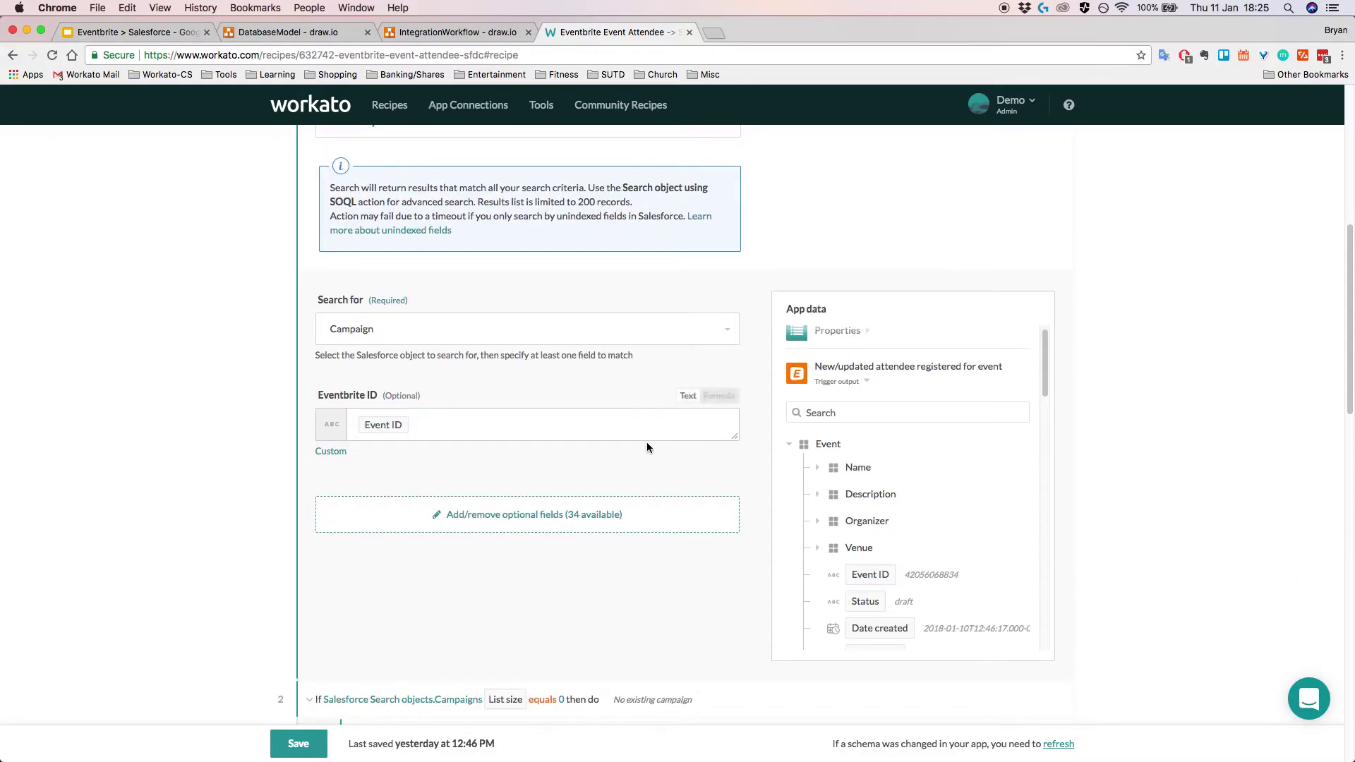
pyautogui.scroll(2, 734, 367)
pyautogui.scroll(2, 598, 211)
pyautogui.click(597, 212)
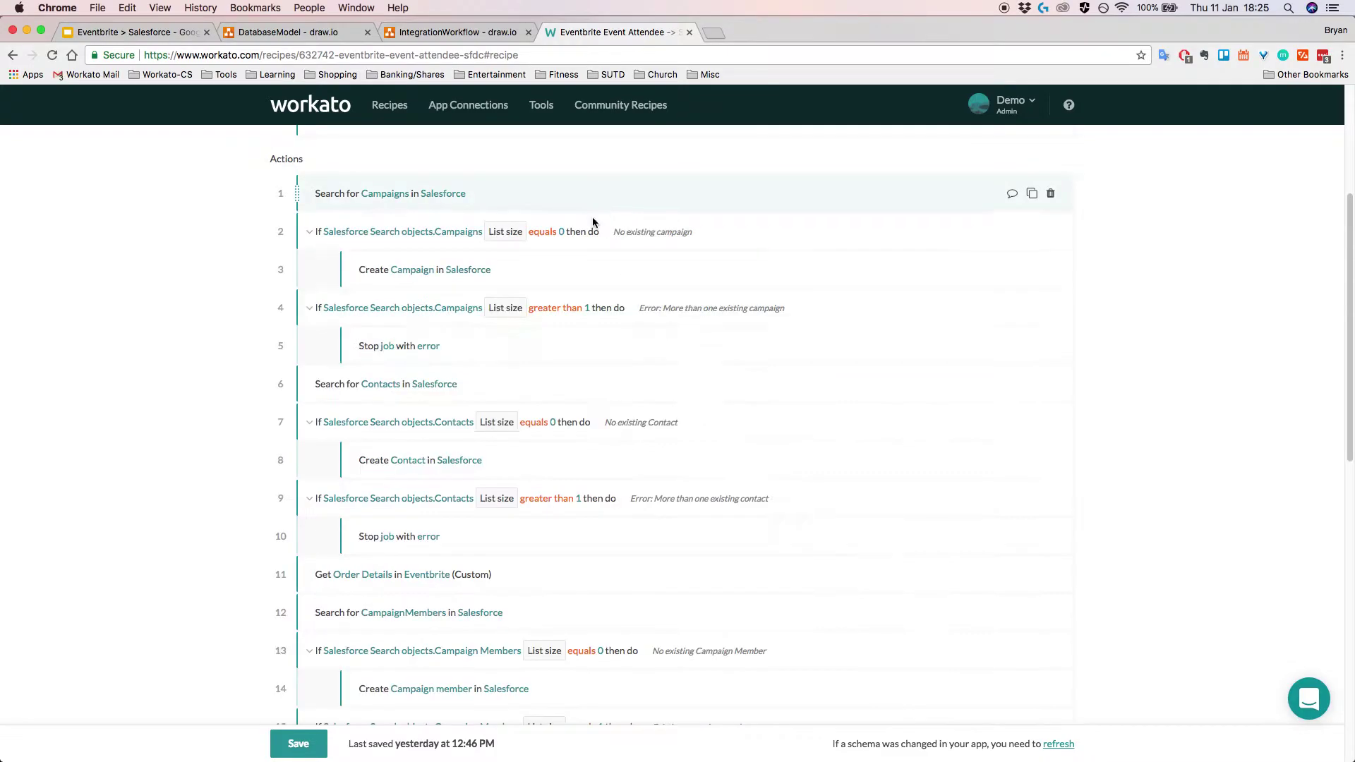
pyautogui.scroll(3, 678, 357)
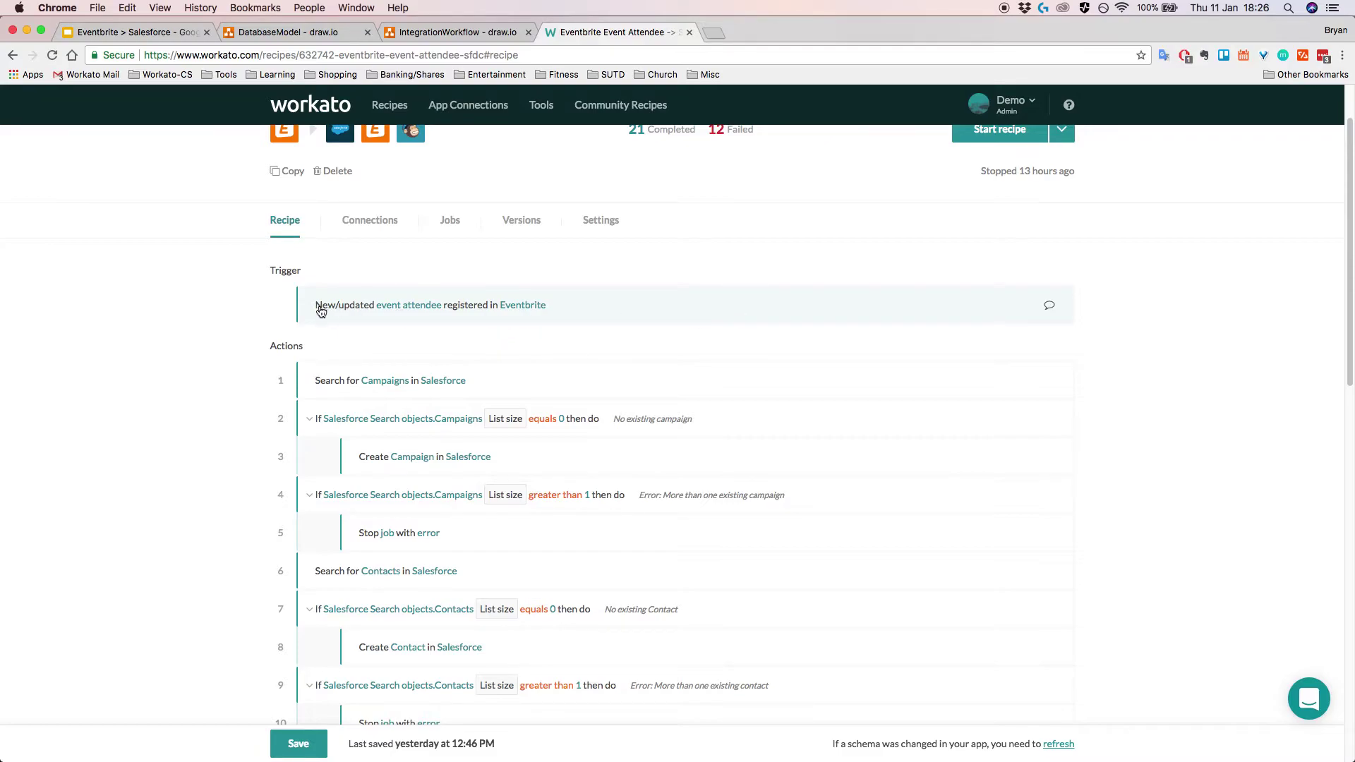
# - Re-expand Search for Campaigns and scroll down to the recipe's final MailChimp subscriber steps
pyautogui.click(460, 380)
pyautogui.scroll(-15, 461, 366)
pyautogui.scroll(-1, 358, 357)
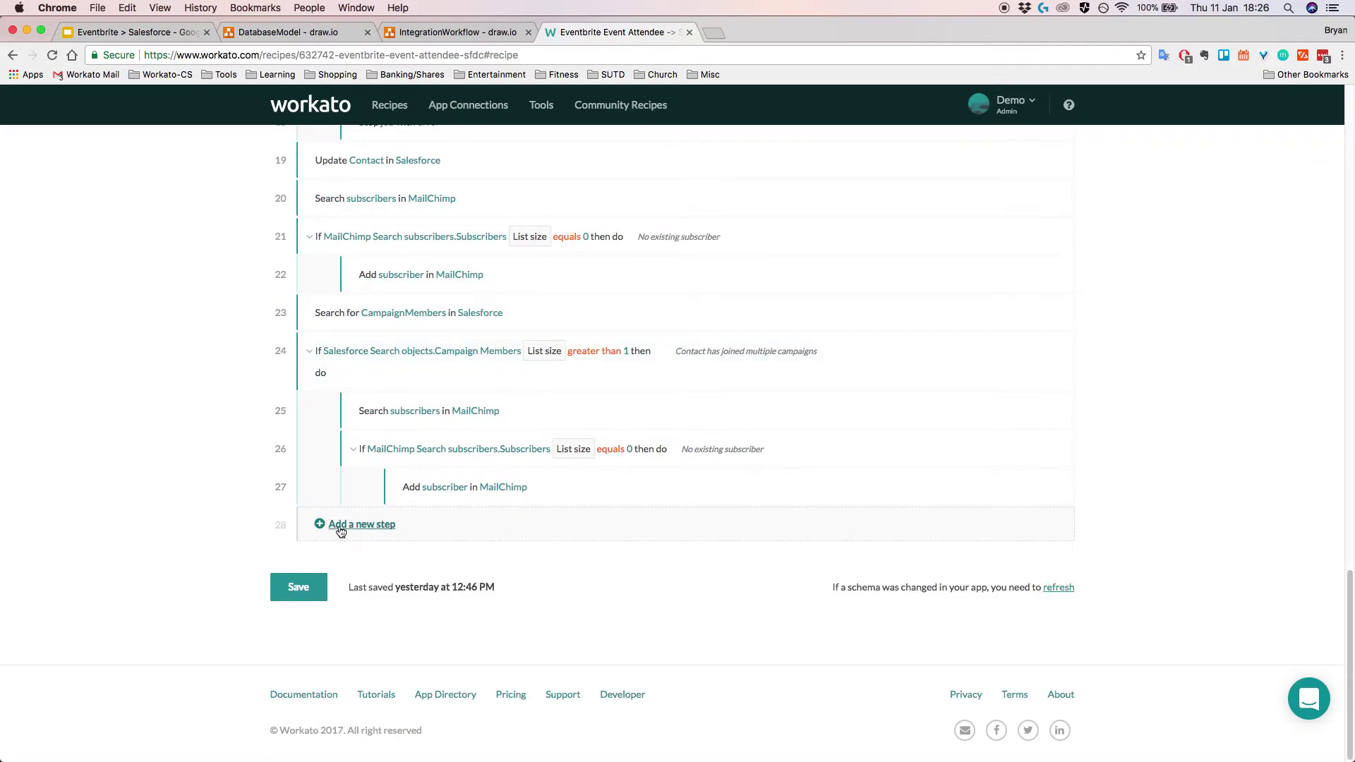
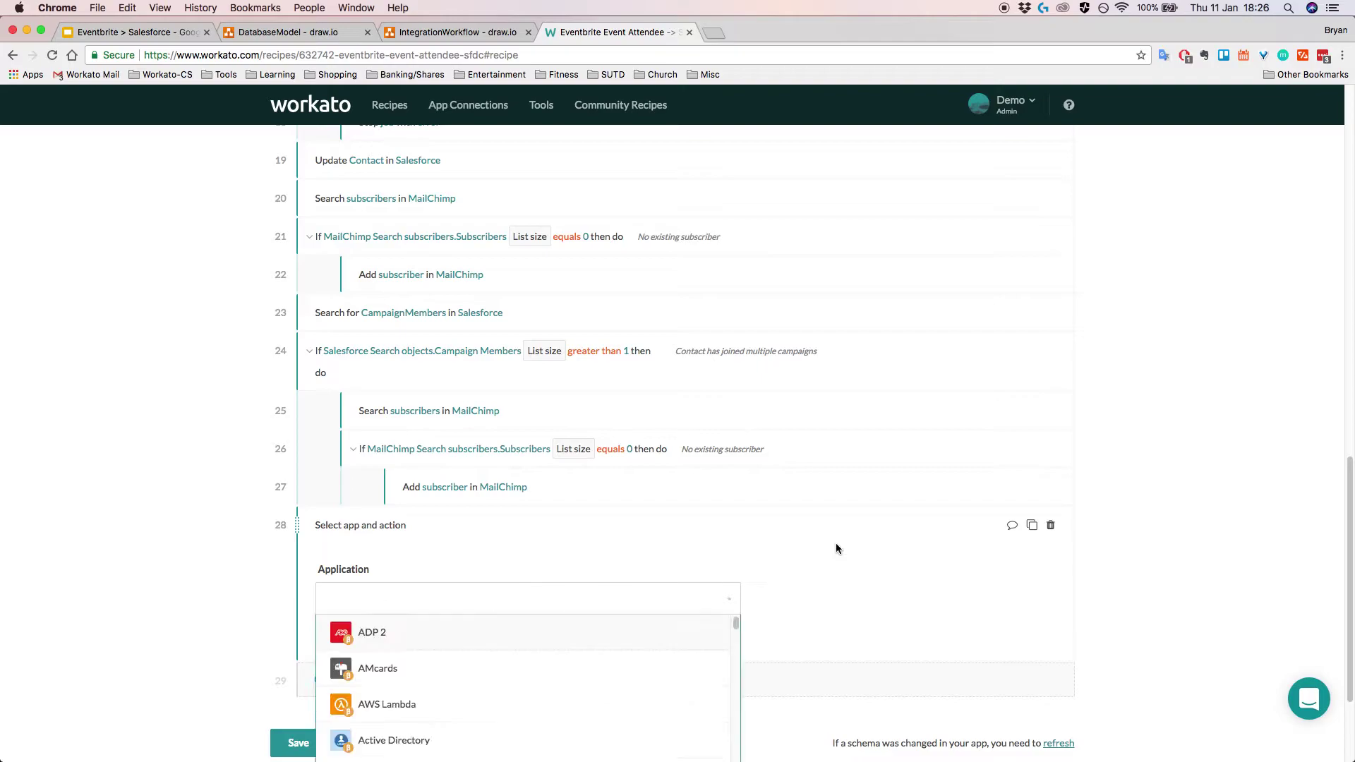
# - Scroll down the recipe to just below the last MailChimp subscriber step 27
pyautogui.scroll(-2, 835, 548)
# - Set step 28's application to the main Salesforce app instead of Salesforce secondary
pyautogui.scroll(-2, 657, 608)
pyautogui.write('sale')
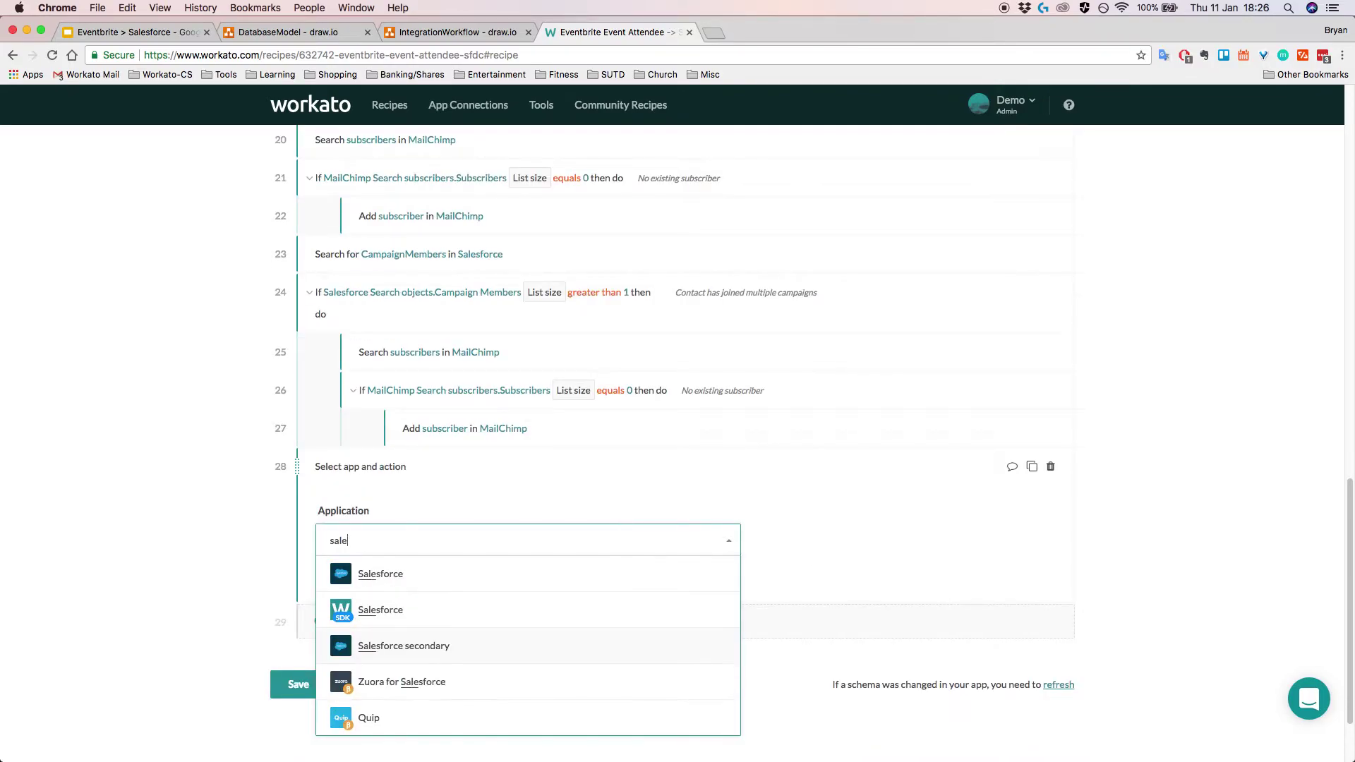
pyautogui.write('s')
pyautogui.click(670, 646)
pyautogui.click(516, 542)
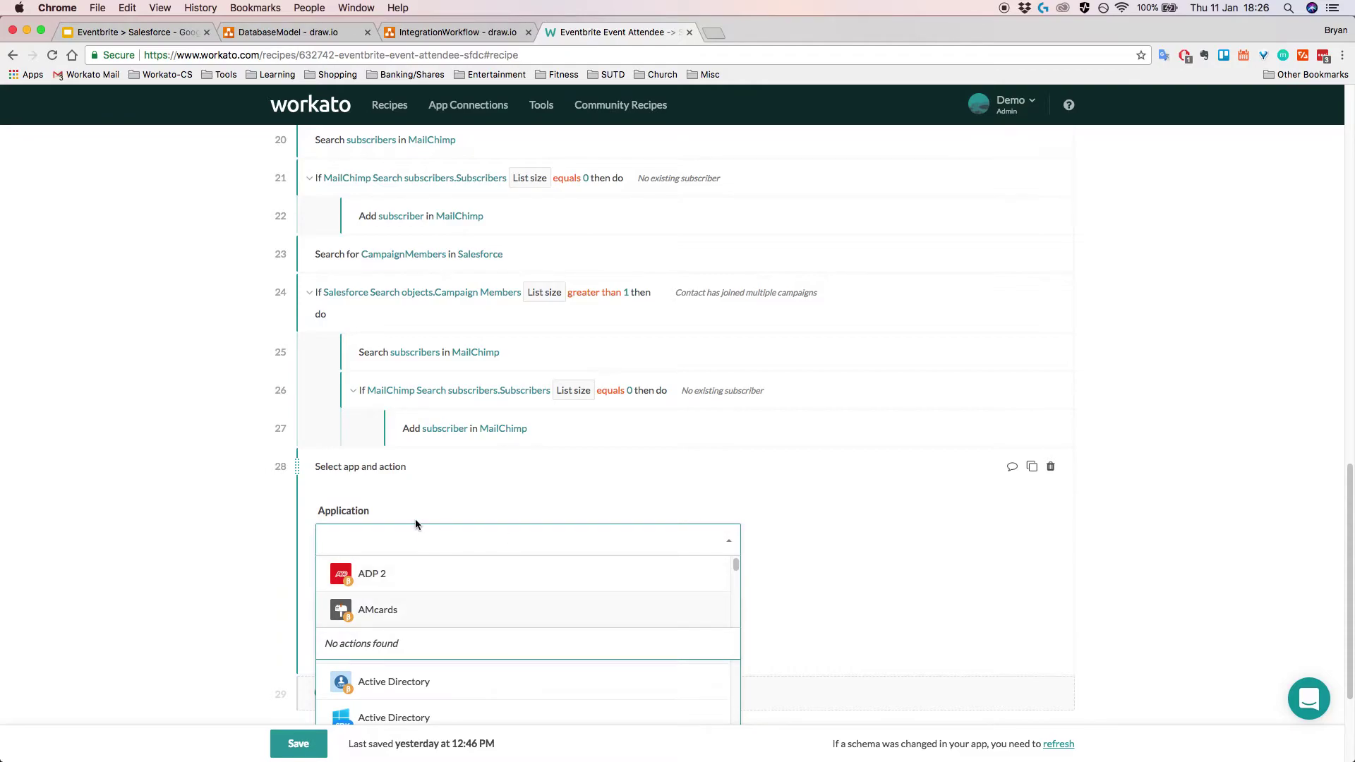
pyautogui.click(490, 447)
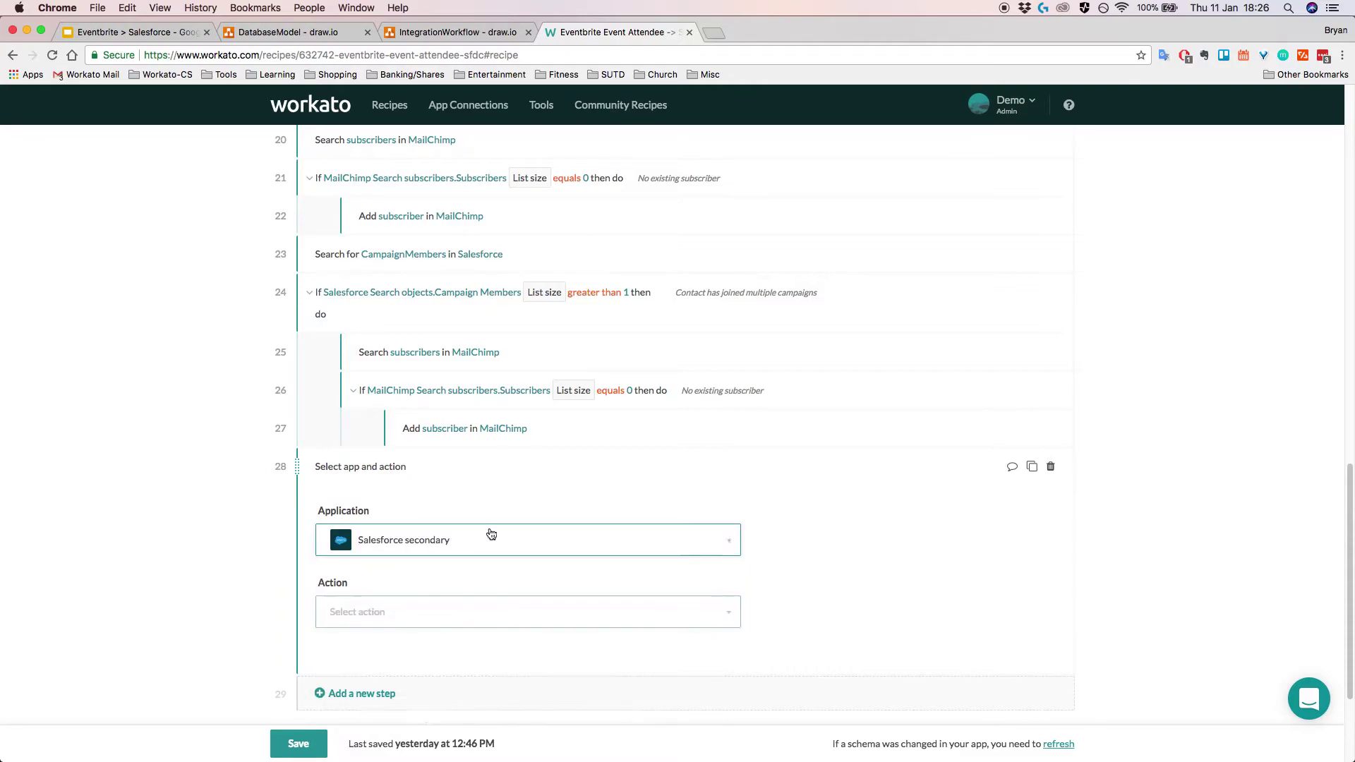
pyautogui.click(439, 551)
pyautogui.write('salesforce')
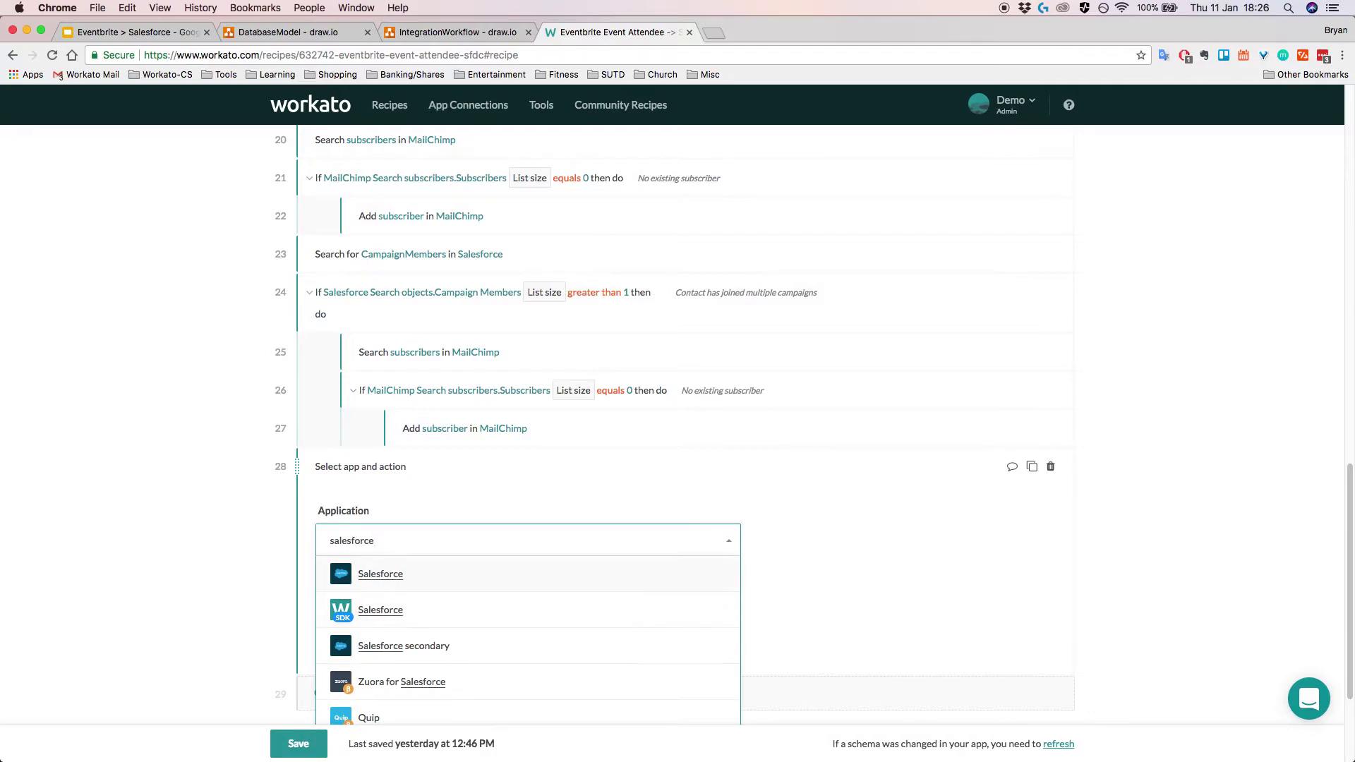
pyautogui.press('Return')
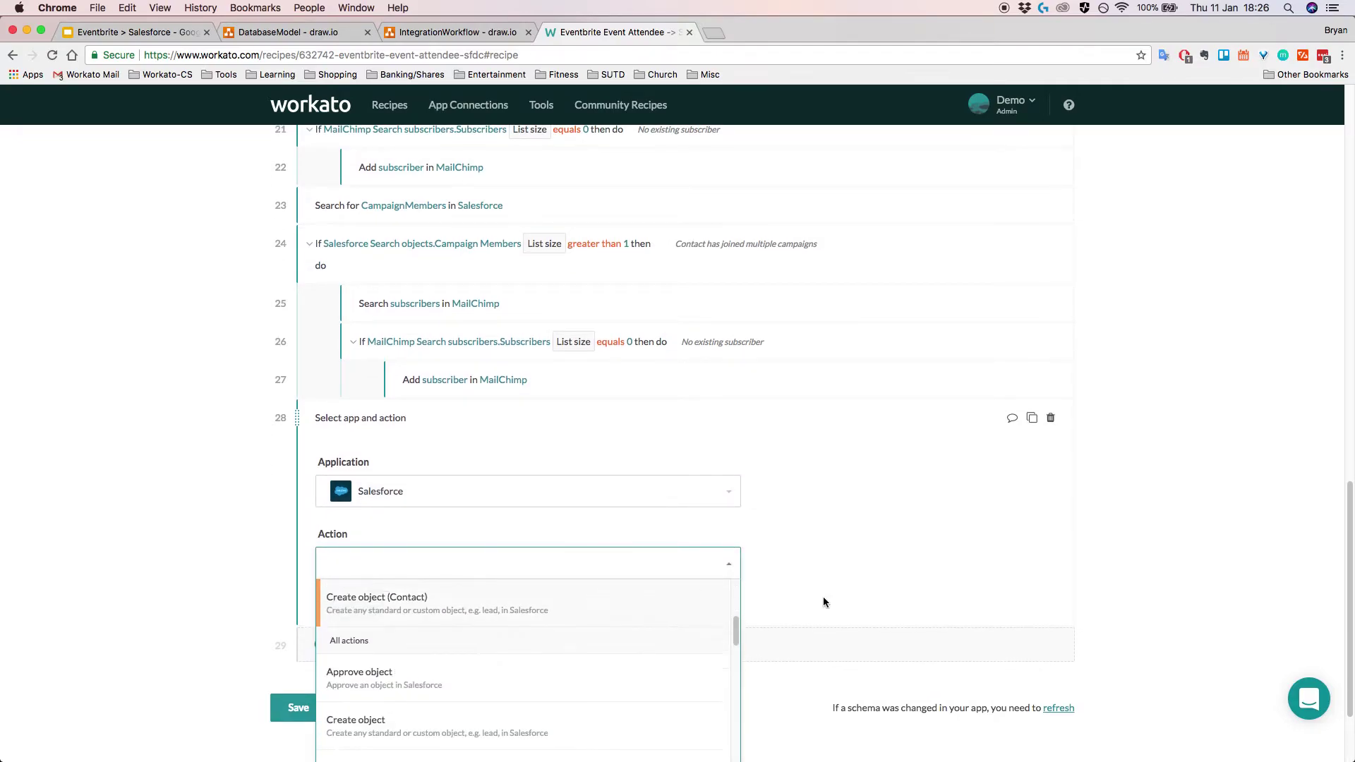
# - Make step 28 search Salesforce Campaign objects, then collapse and delete the step
pyautogui.write('search')
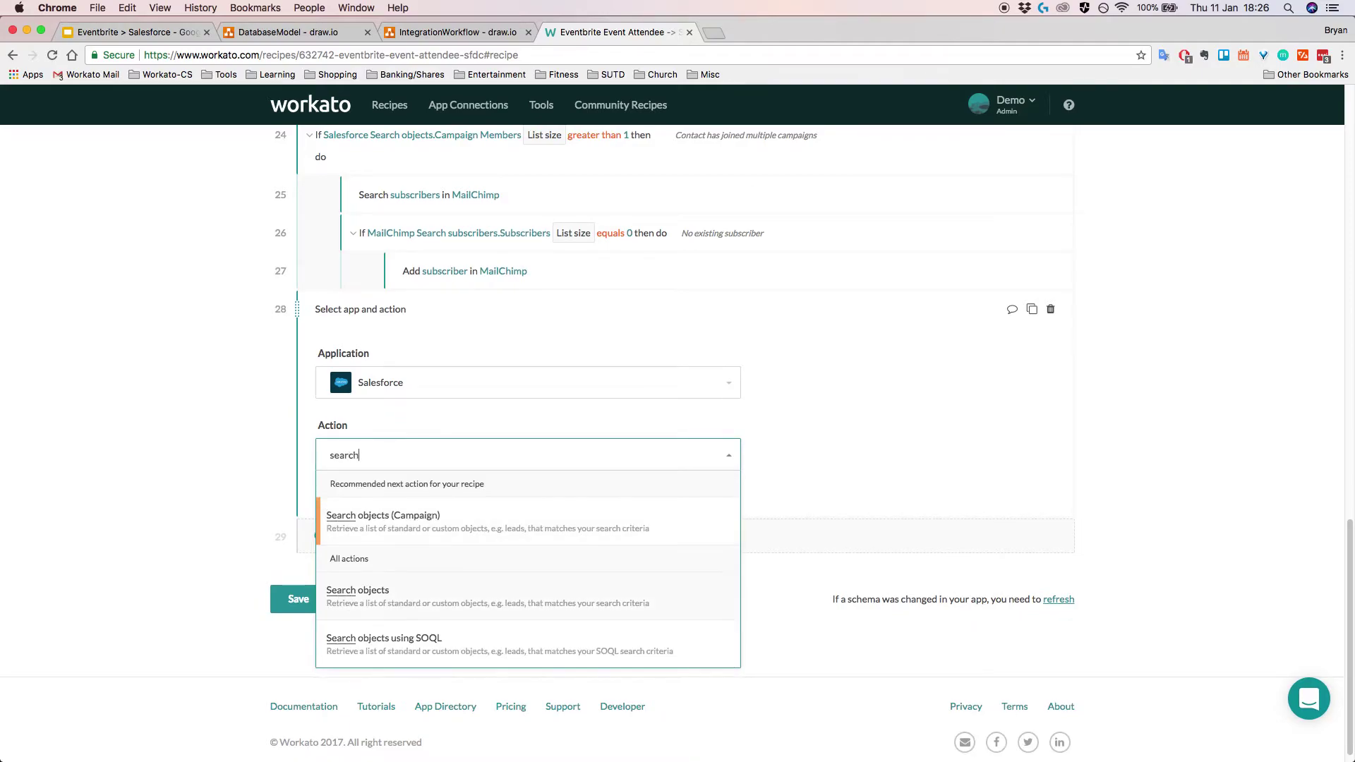
pyautogui.press('Return')
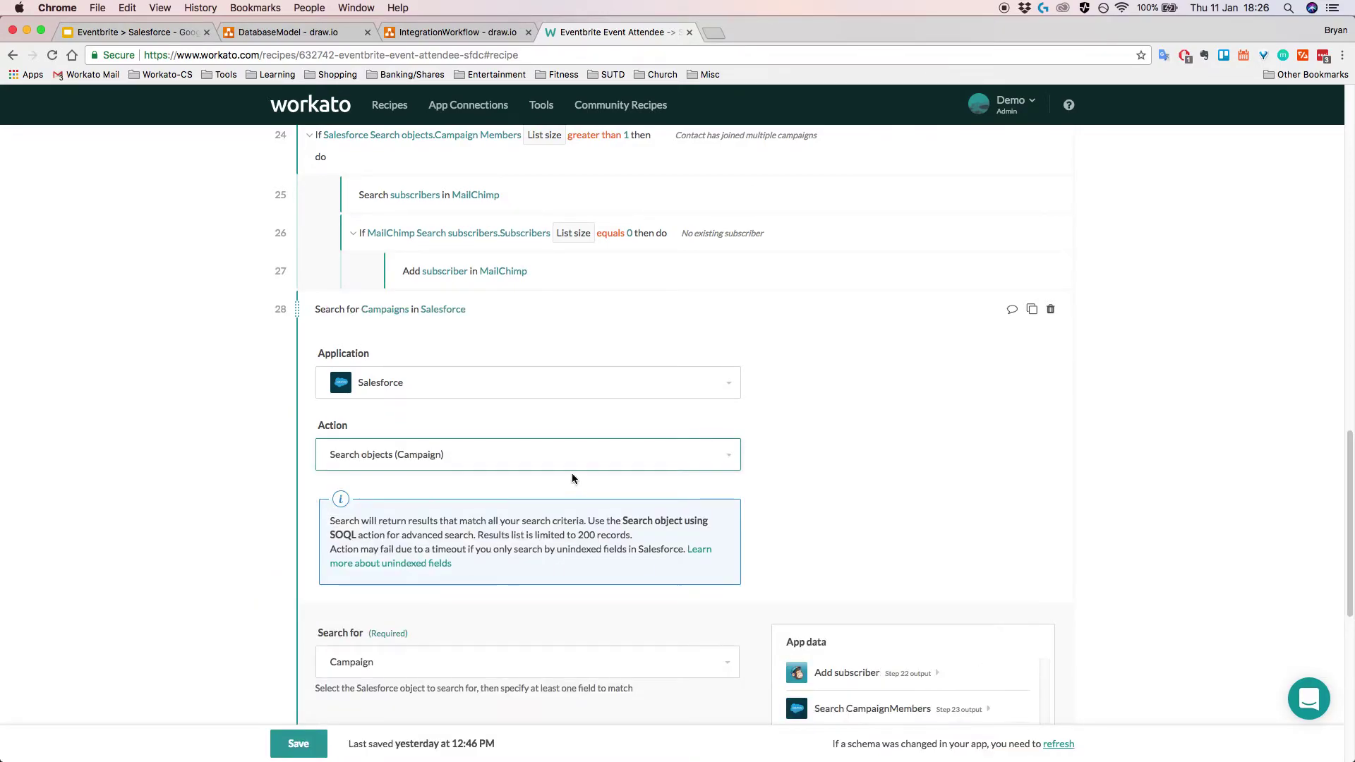
pyautogui.click(608, 321)
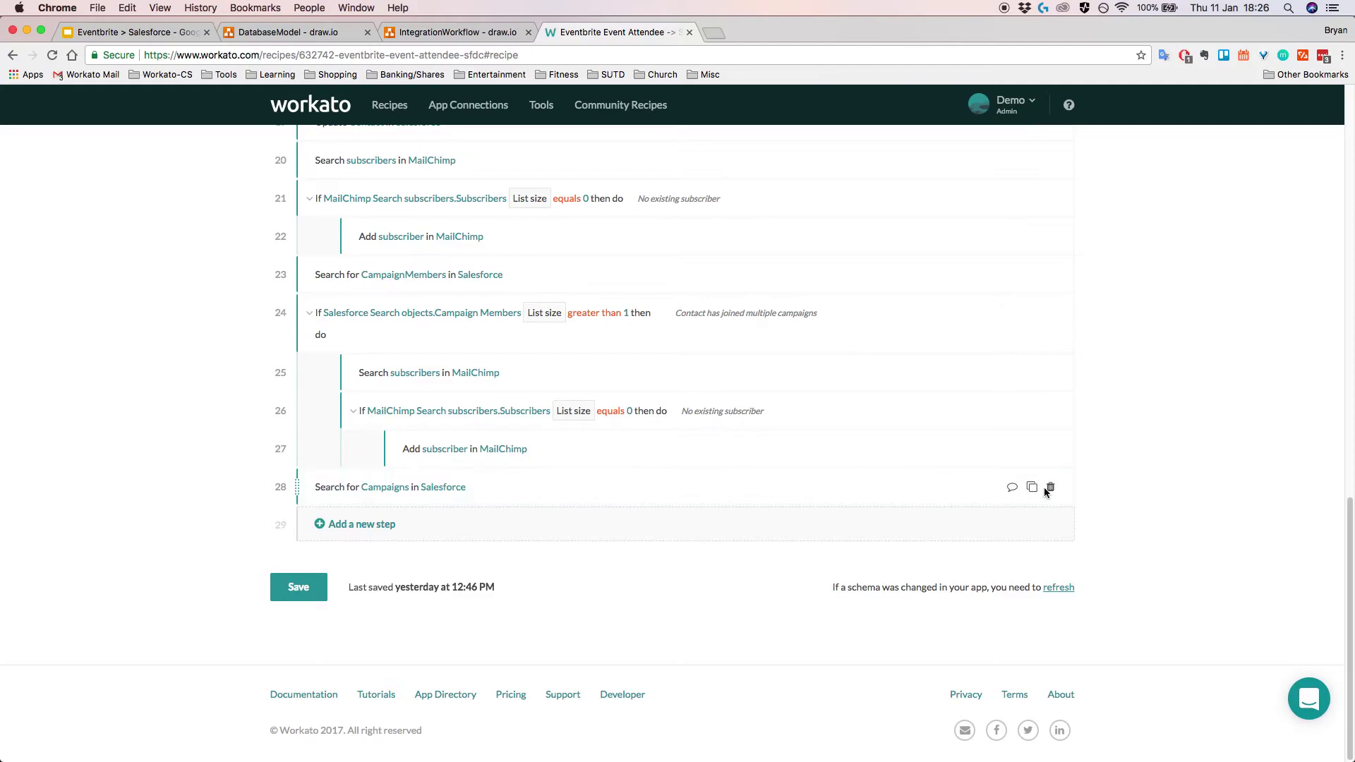
pyautogui.click(1050, 487)
pyautogui.click(961, 507)
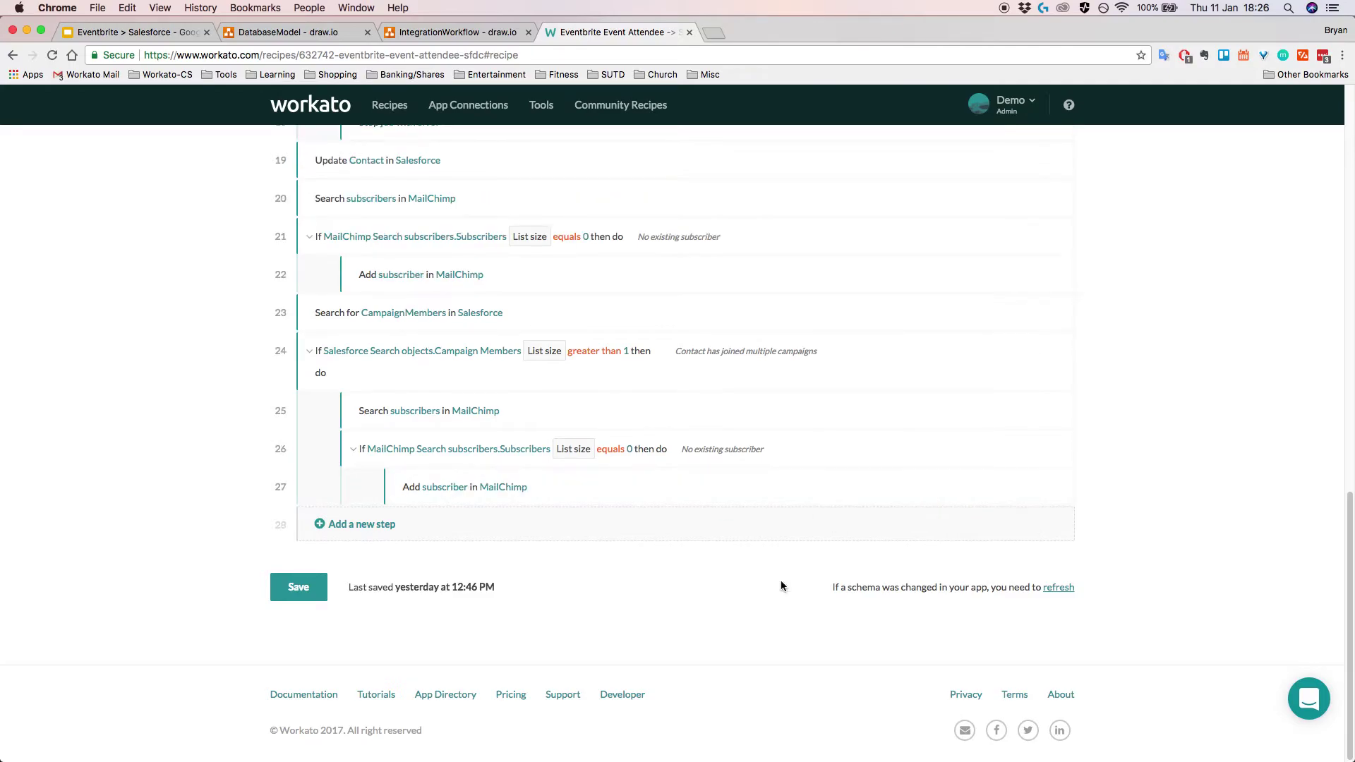
# - Save the recipe and open step 1's Search for Campaigns Eventbrite ID criterion
pyautogui.click(324, 601)
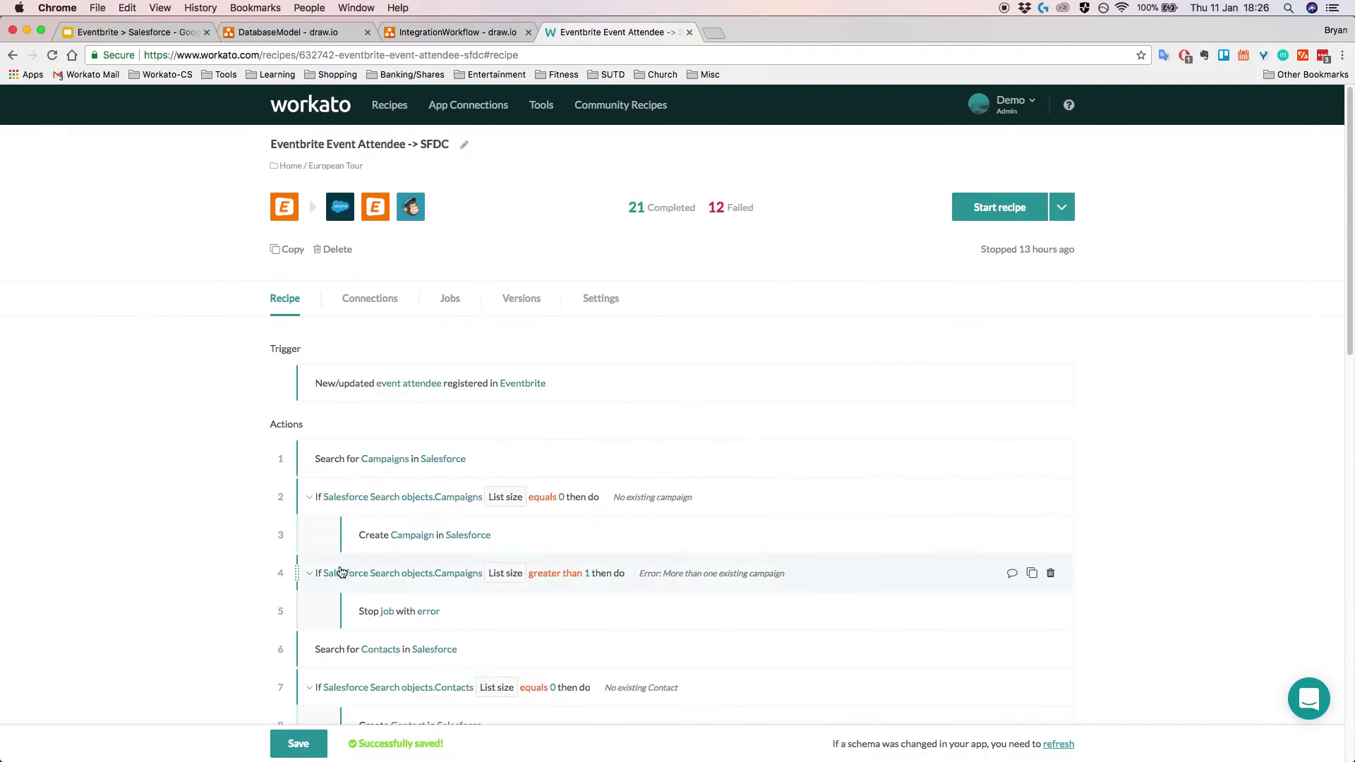
pyautogui.click(391, 458)
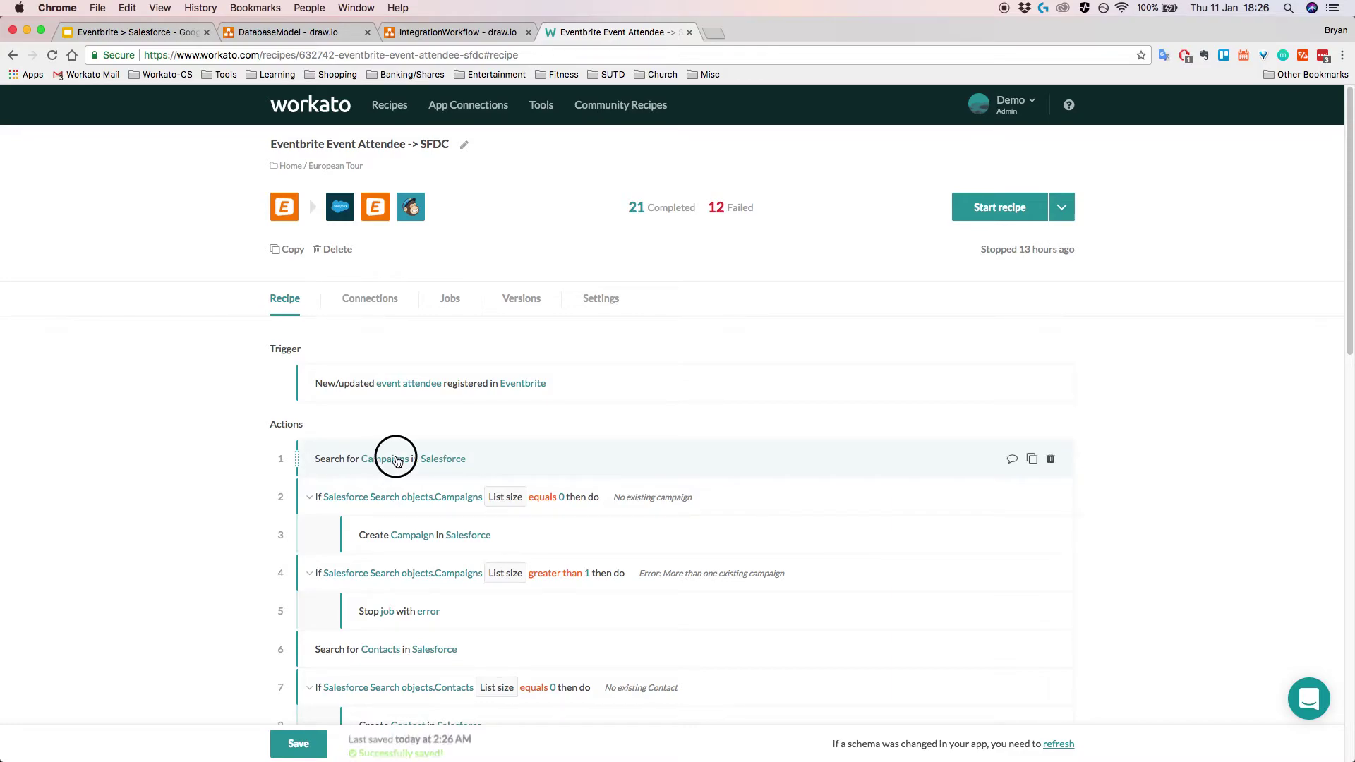
pyautogui.scroll(-3, 439, 520)
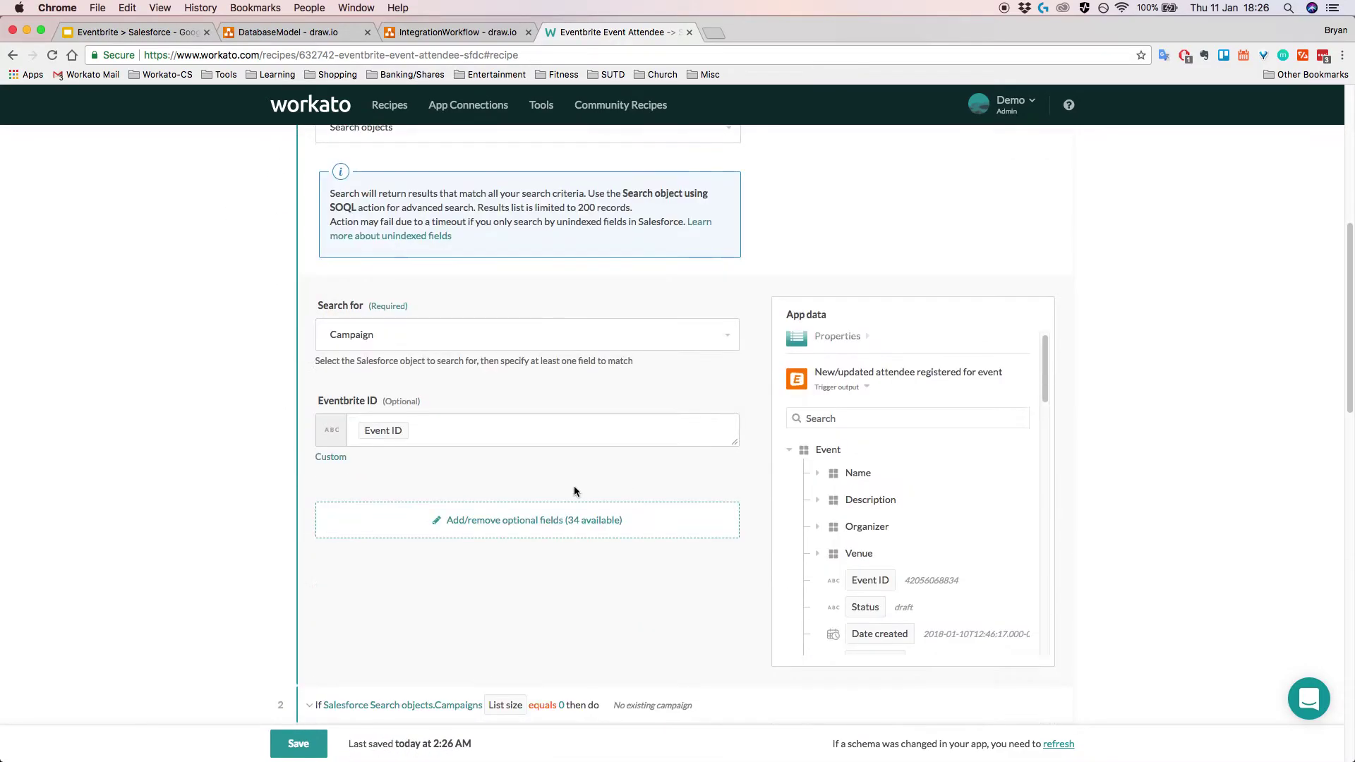
pyautogui.click(405, 430)
pyautogui.scroll(2, 446, 435)
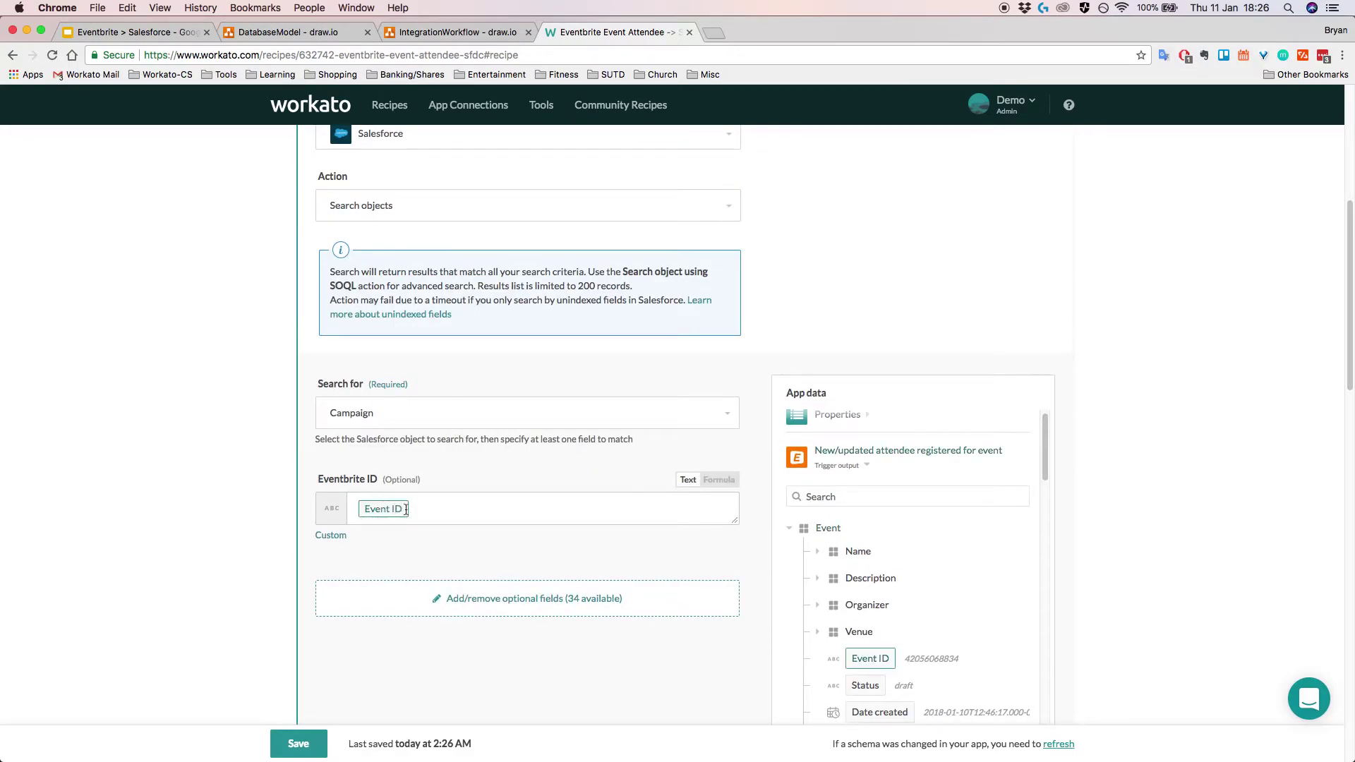
pyautogui.scroll(2, 451, 227)
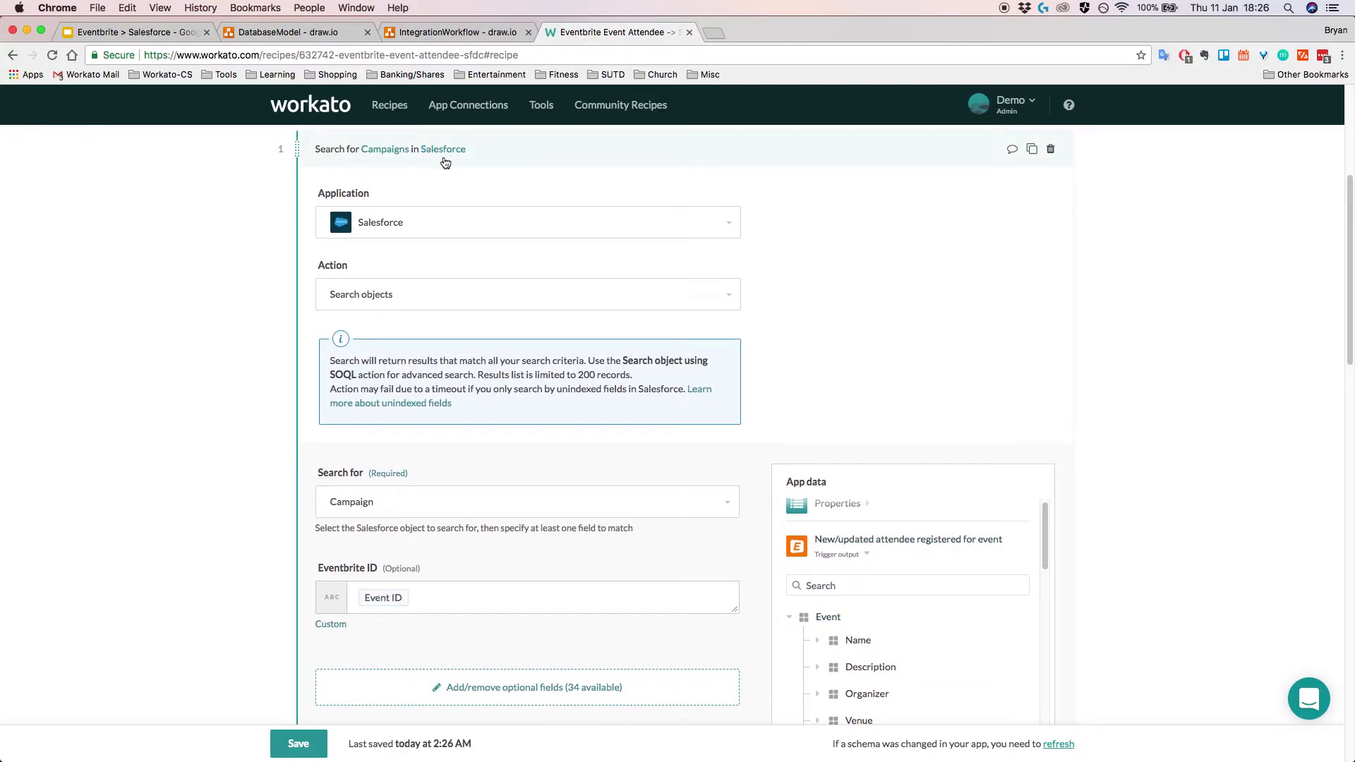
pyautogui.scroll(-1, 456, 574)
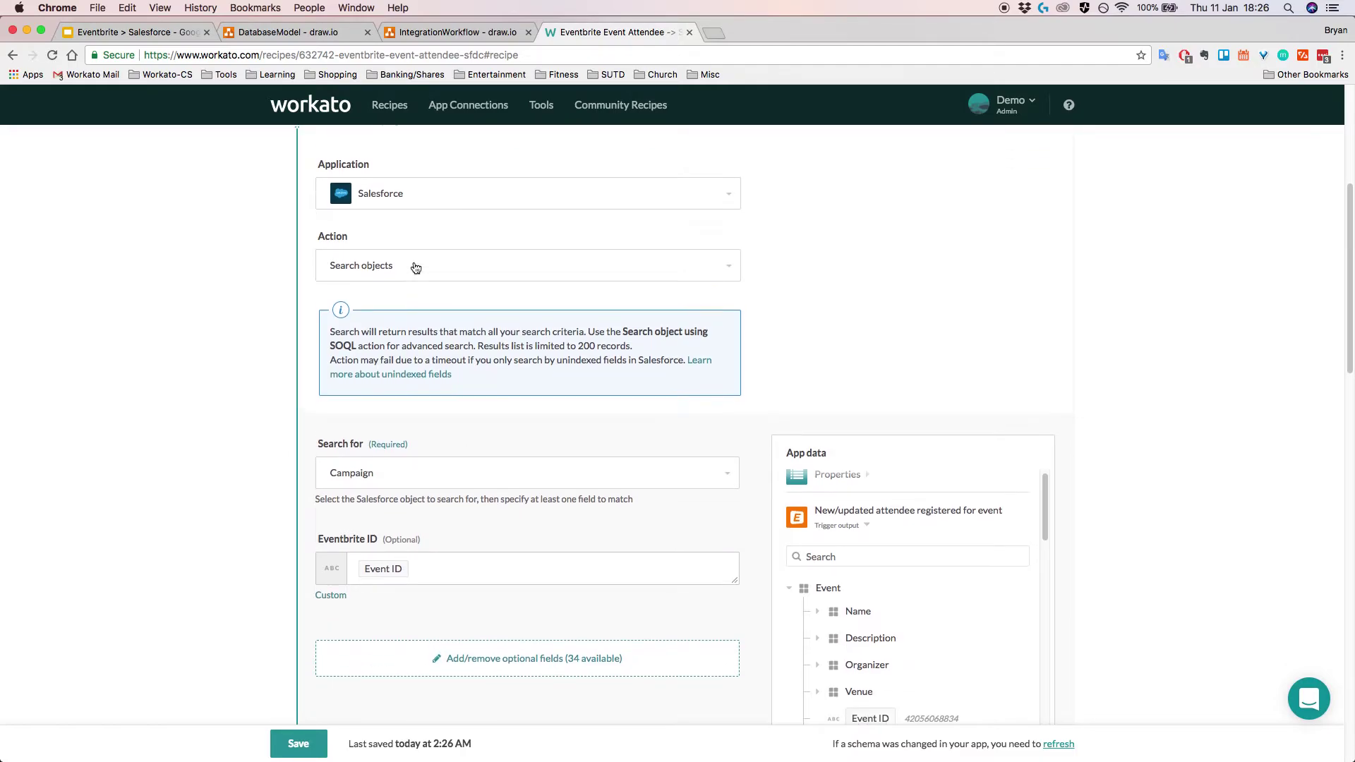
pyautogui.scroll(1, 415, 267)
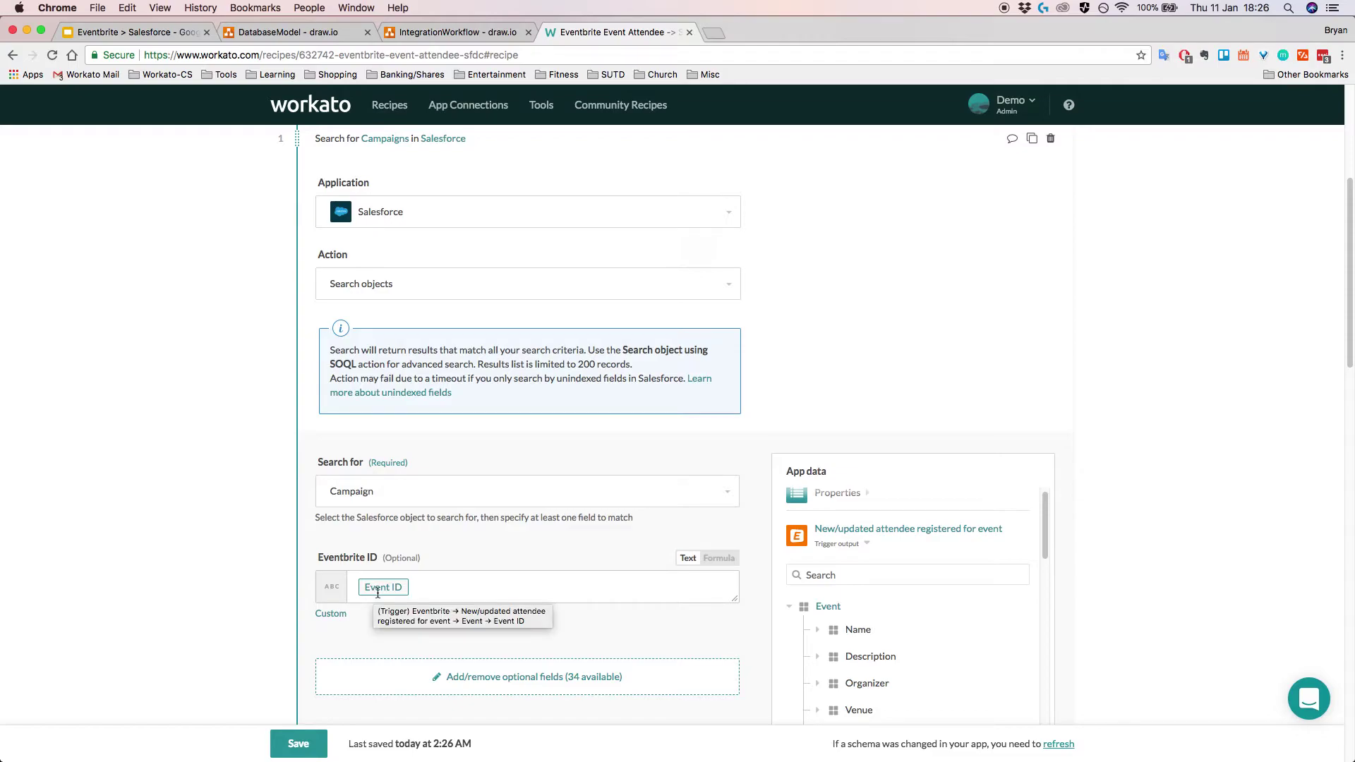
# - Map the trigger's Event ID into the Eventbrite ID criterion once and save the recipe
pyautogui.click(373, 593)
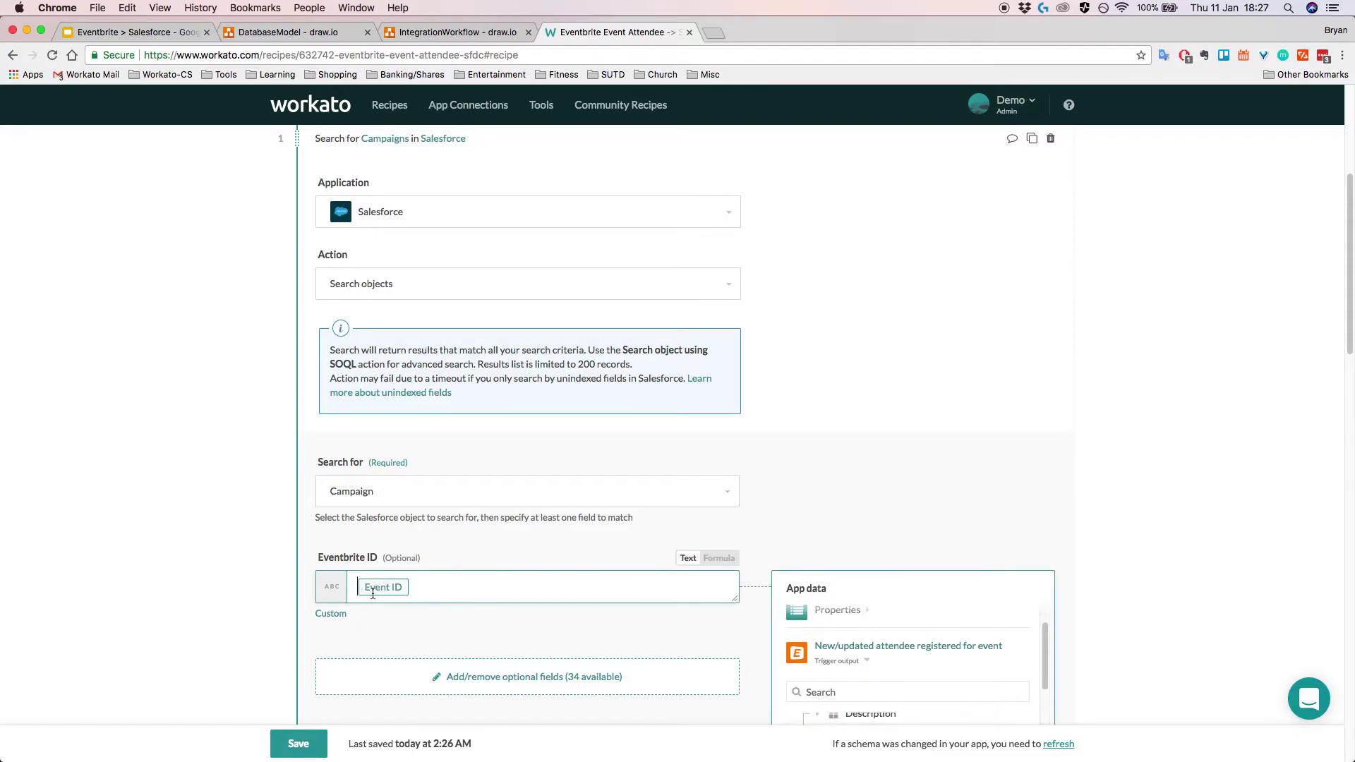
pyautogui.scroll(-3, 437, 568)
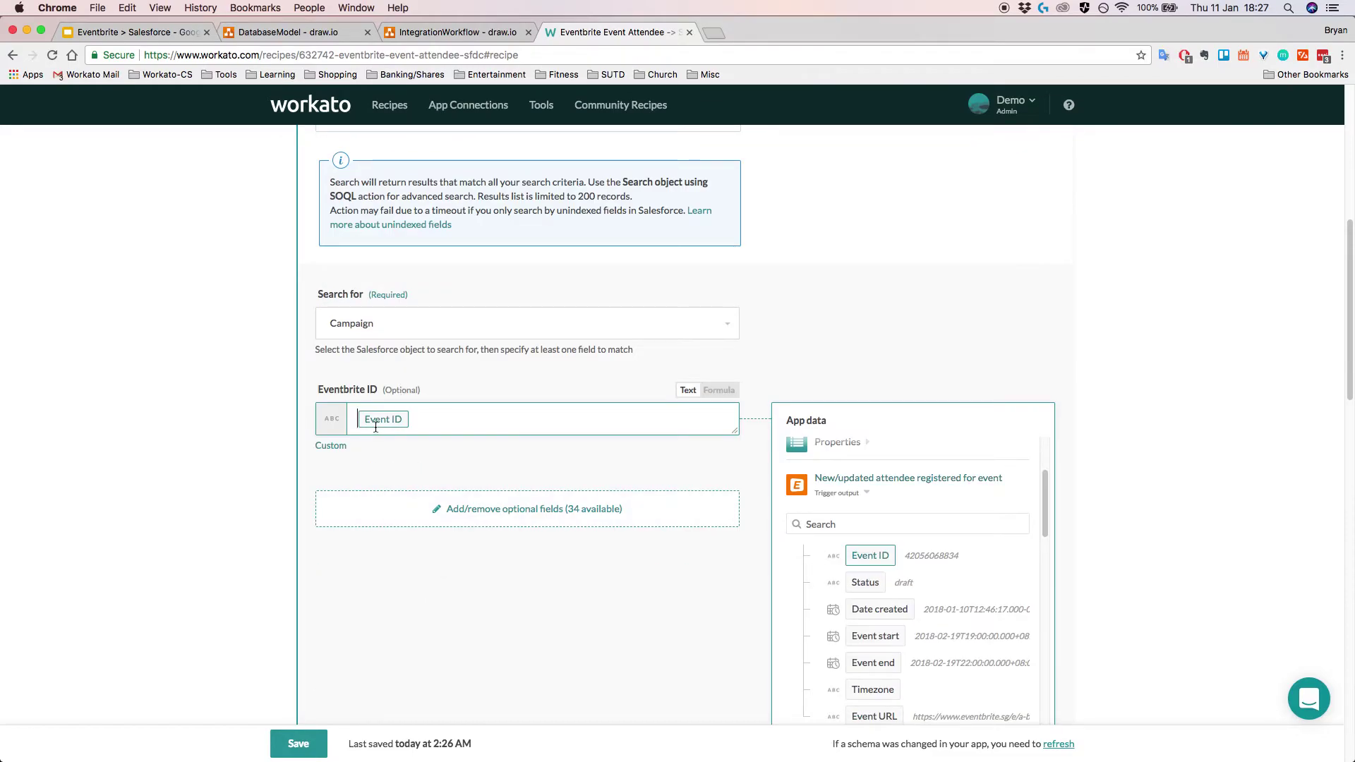
pyautogui.scroll(-1, 1014, 512)
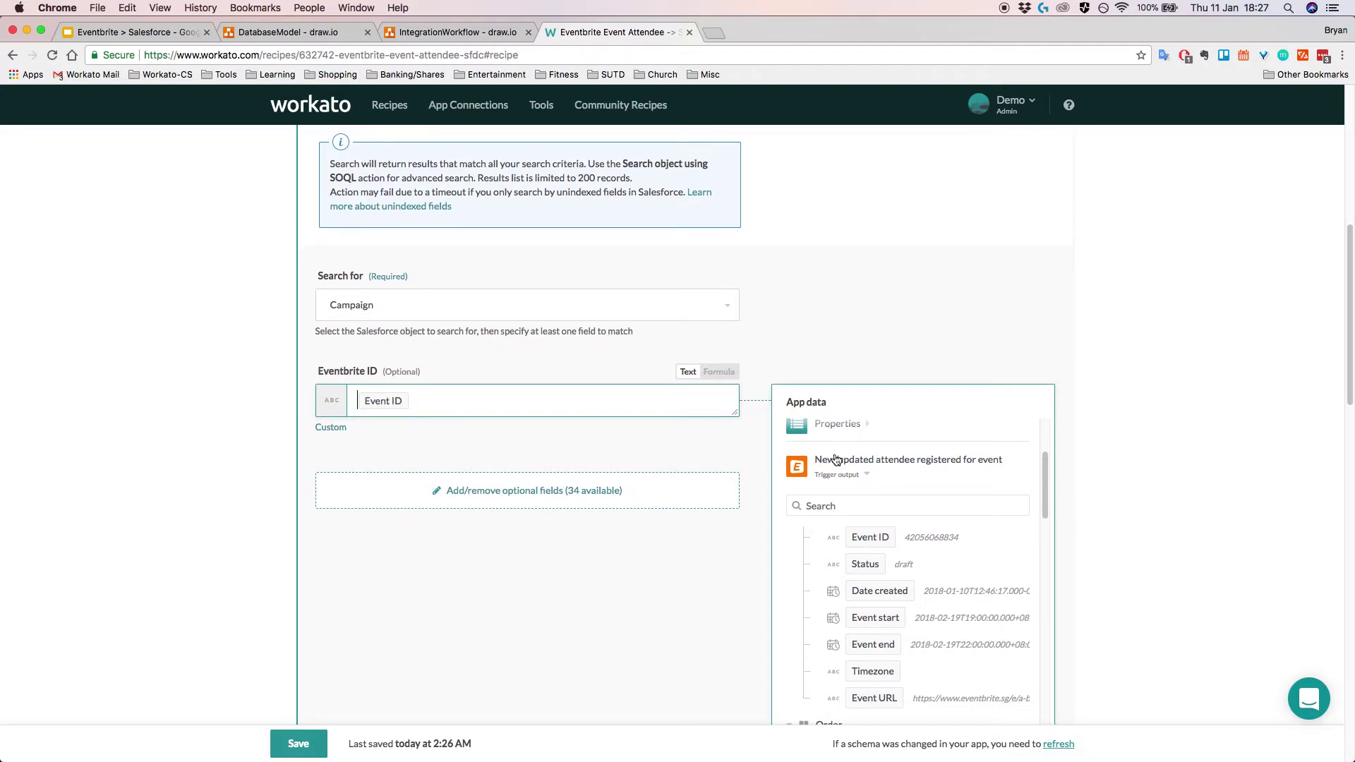
pyautogui.scroll(3, 888, 569)
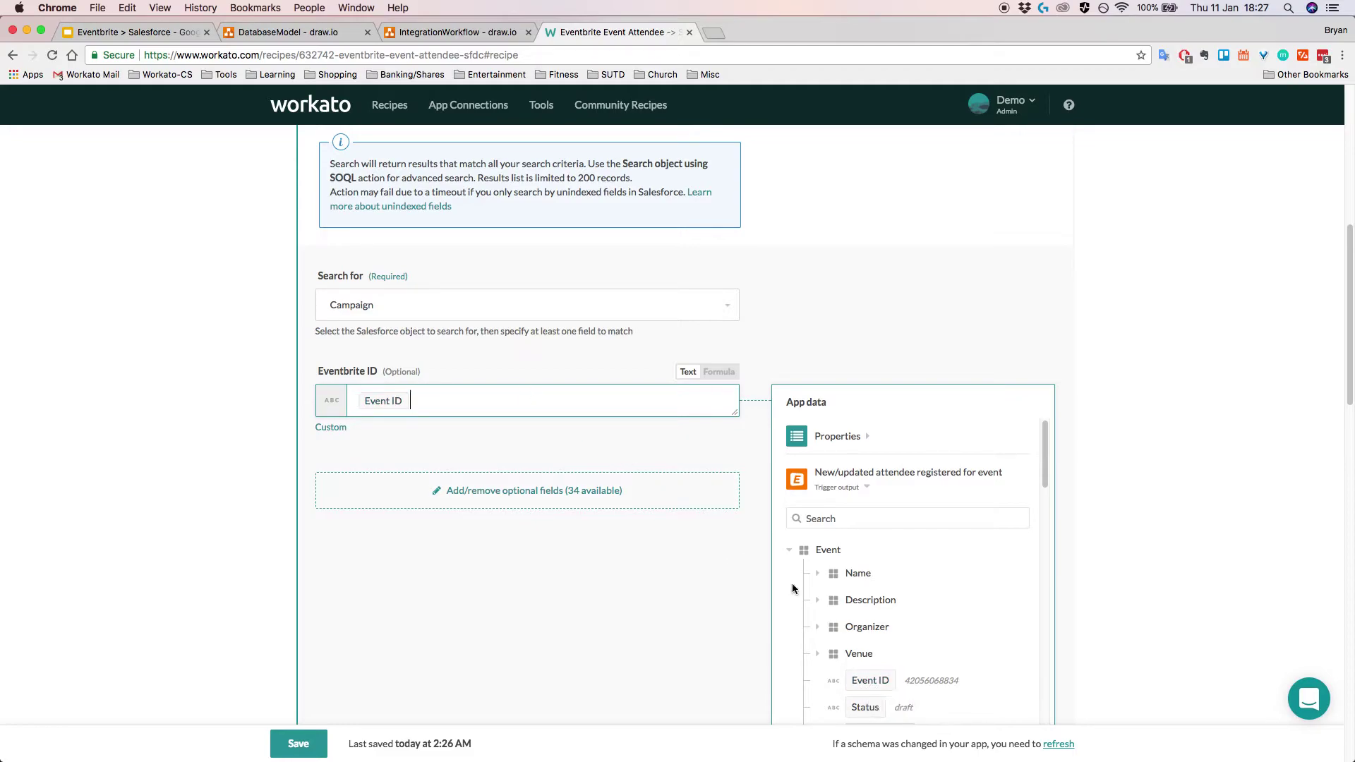
pyautogui.click(880, 689)
pyautogui.moveTo(881, 689); pyautogui.dragTo(599, 405)
pyautogui.press('BackSpace')
pyautogui.scroll(5, 541, 353)
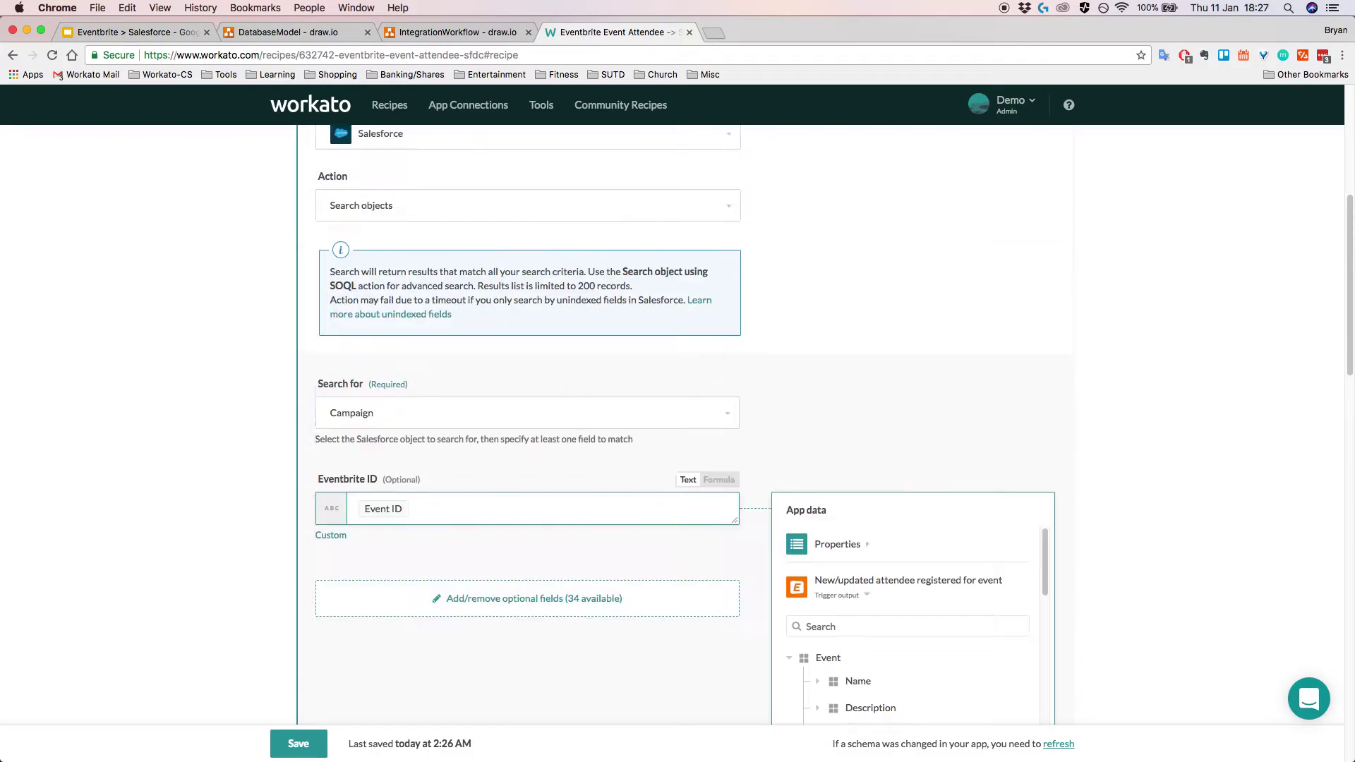
pyautogui.click(541, 291)
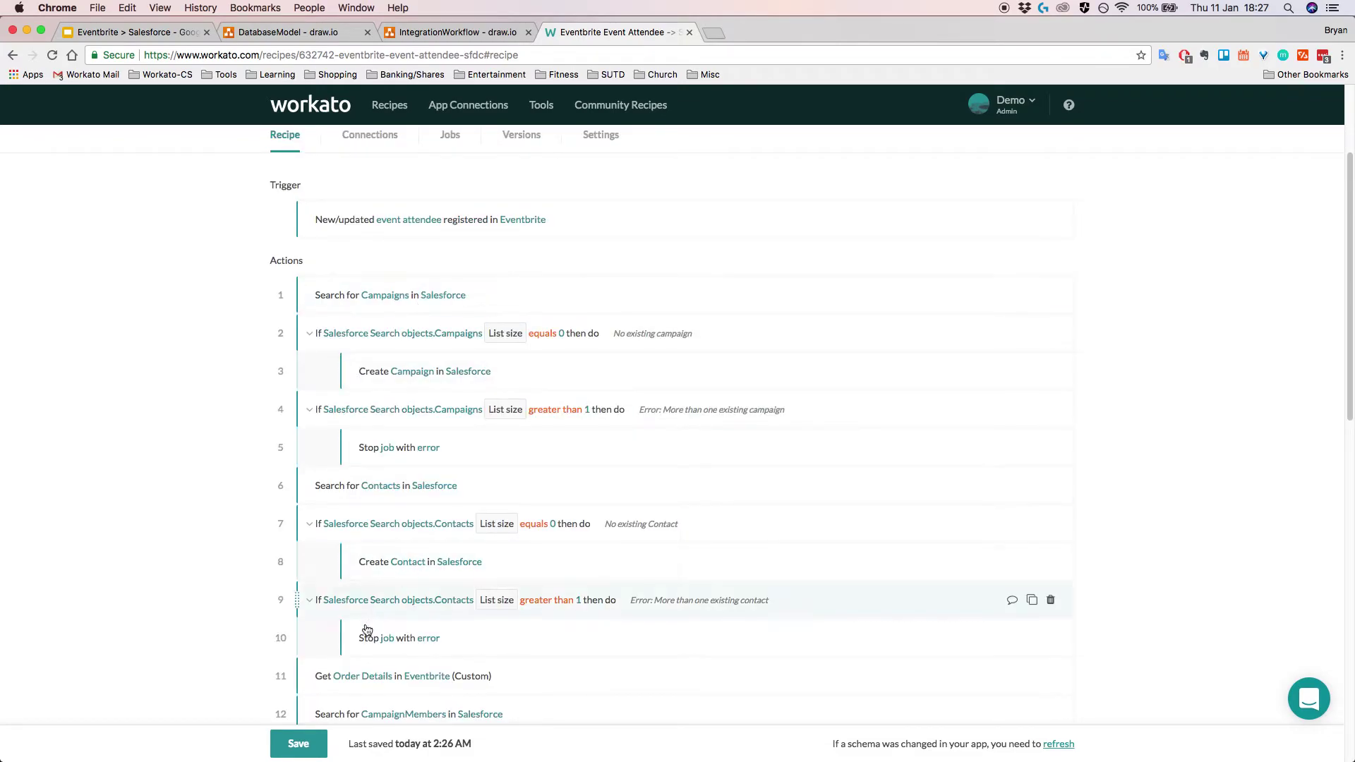
pyautogui.click(298, 743)
# - Recheck step 1's search criteria, then collapse it to list recipe actions 1–14
pyautogui.scroll(1, 424, 297)
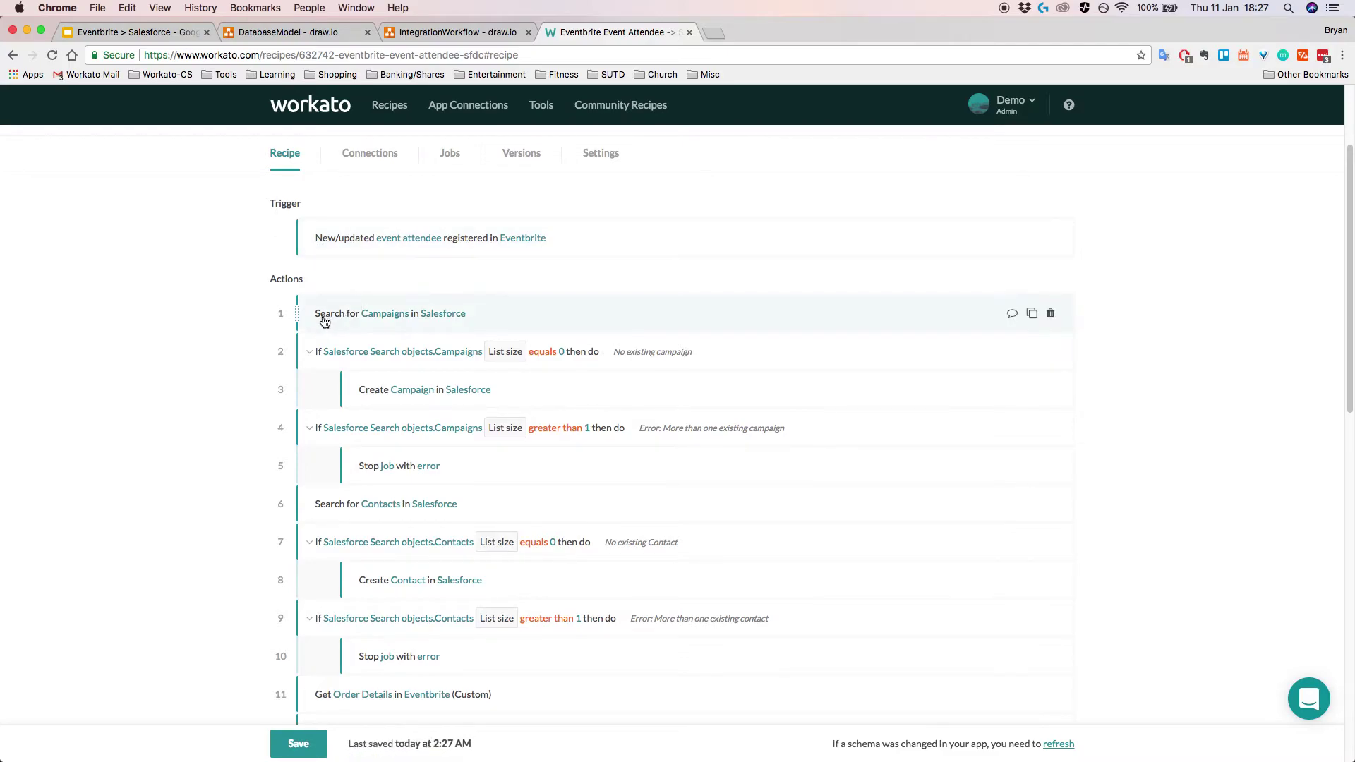
pyautogui.click(423, 325)
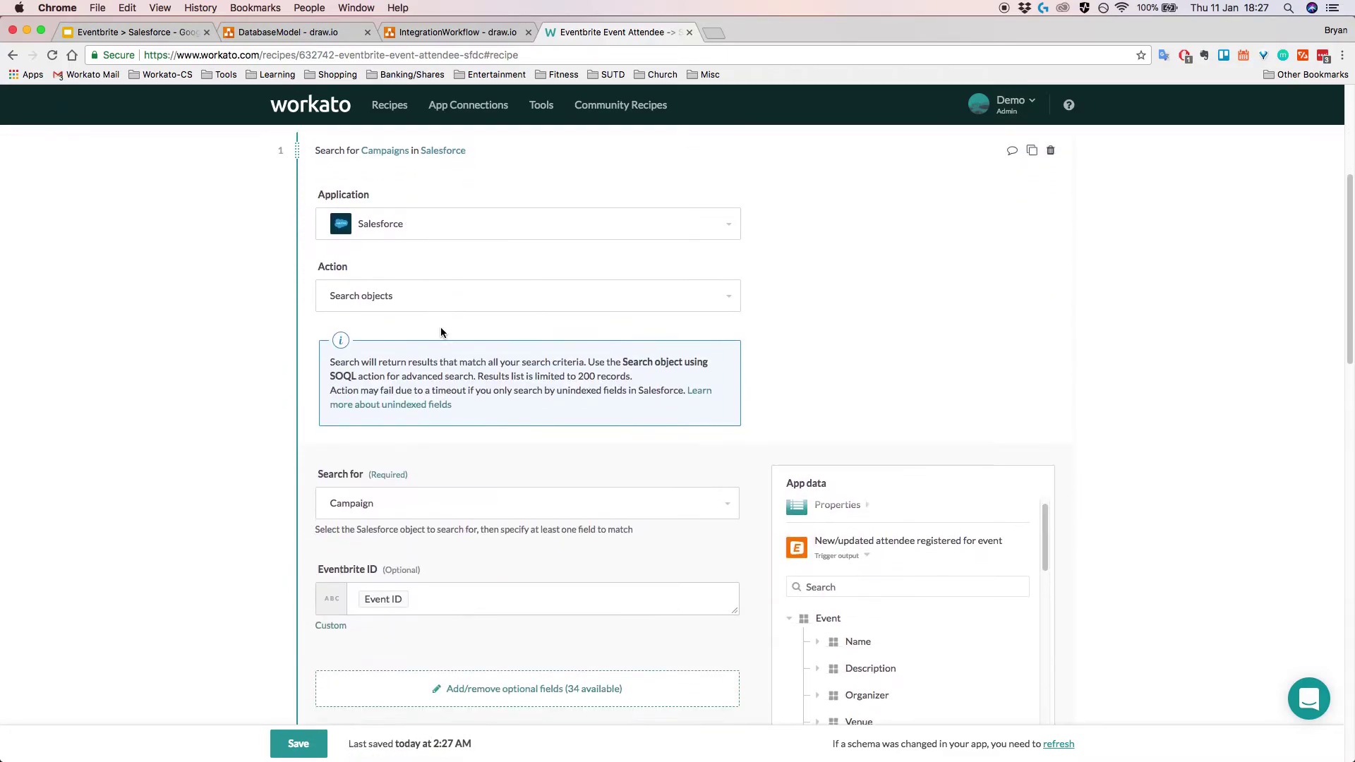
pyautogui.scroll(-3, 396, 570)
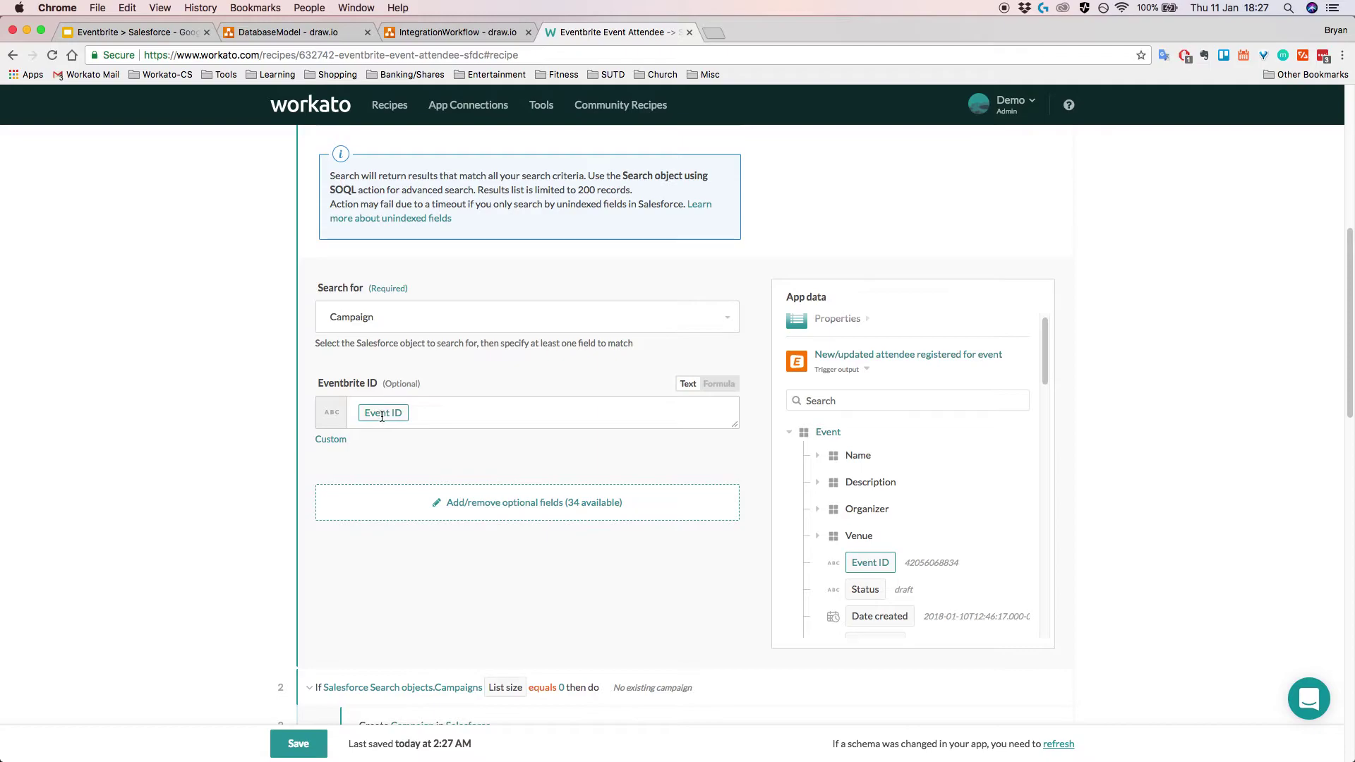
pyautogui.scroll(7, 423, 423)
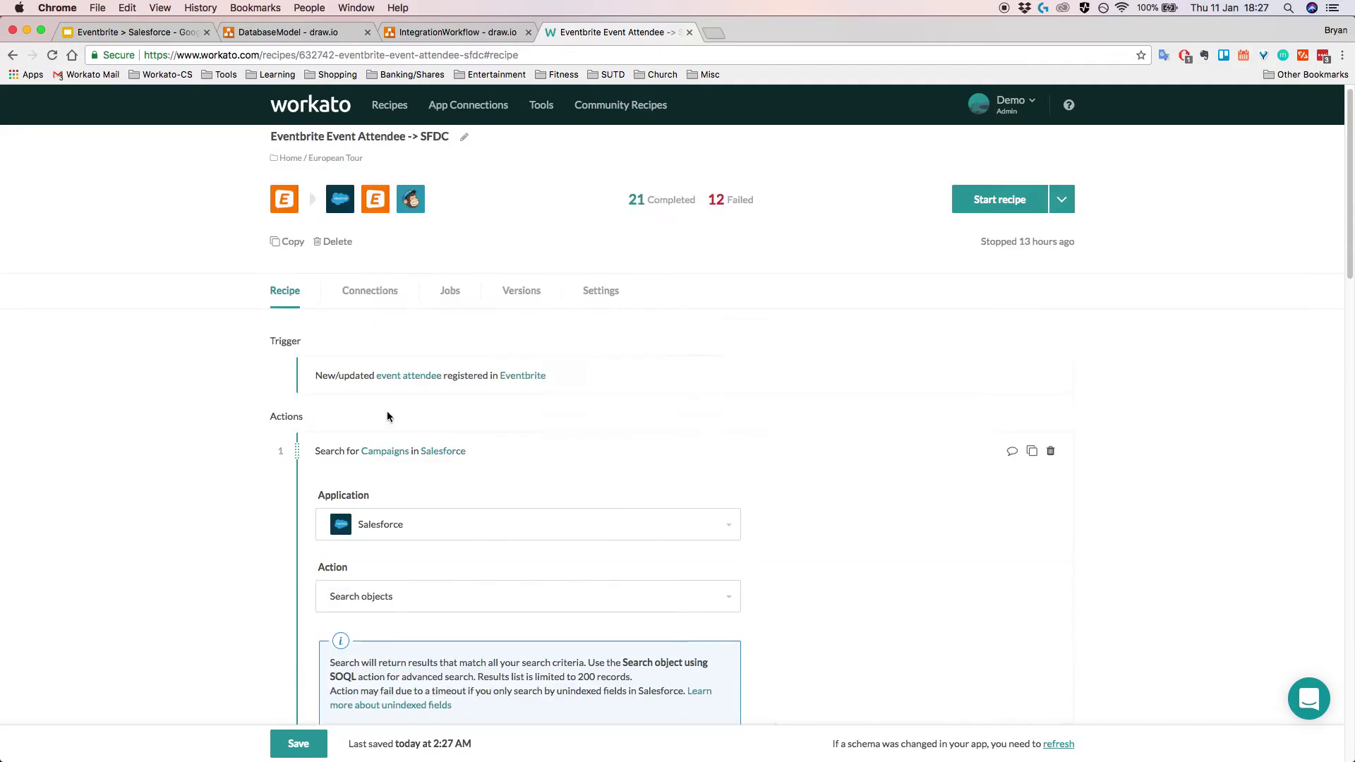
pyautogui.click(466, 442)
pyautogui.scroll(-4, 526, 406)
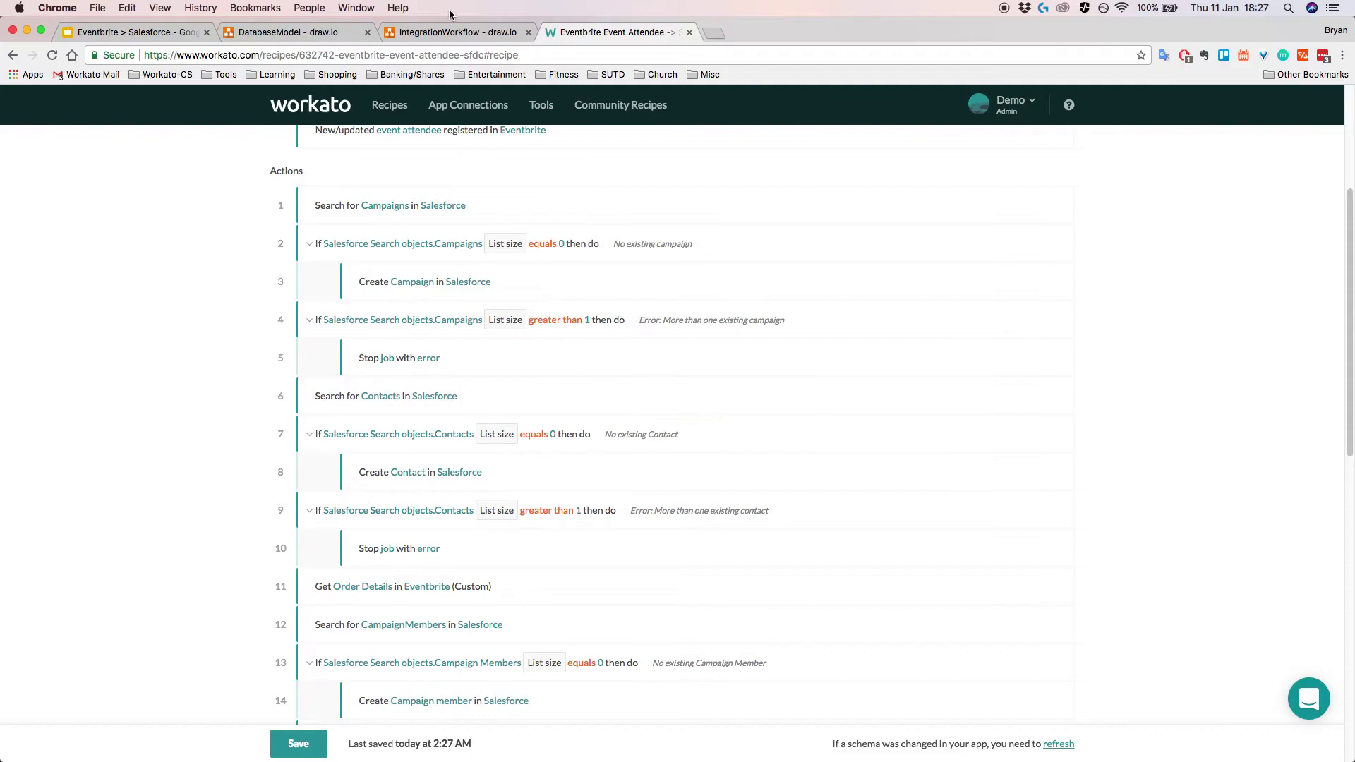
pyautogui.click(443, 35)
pyautogui.scroll(-5, 539, 432)
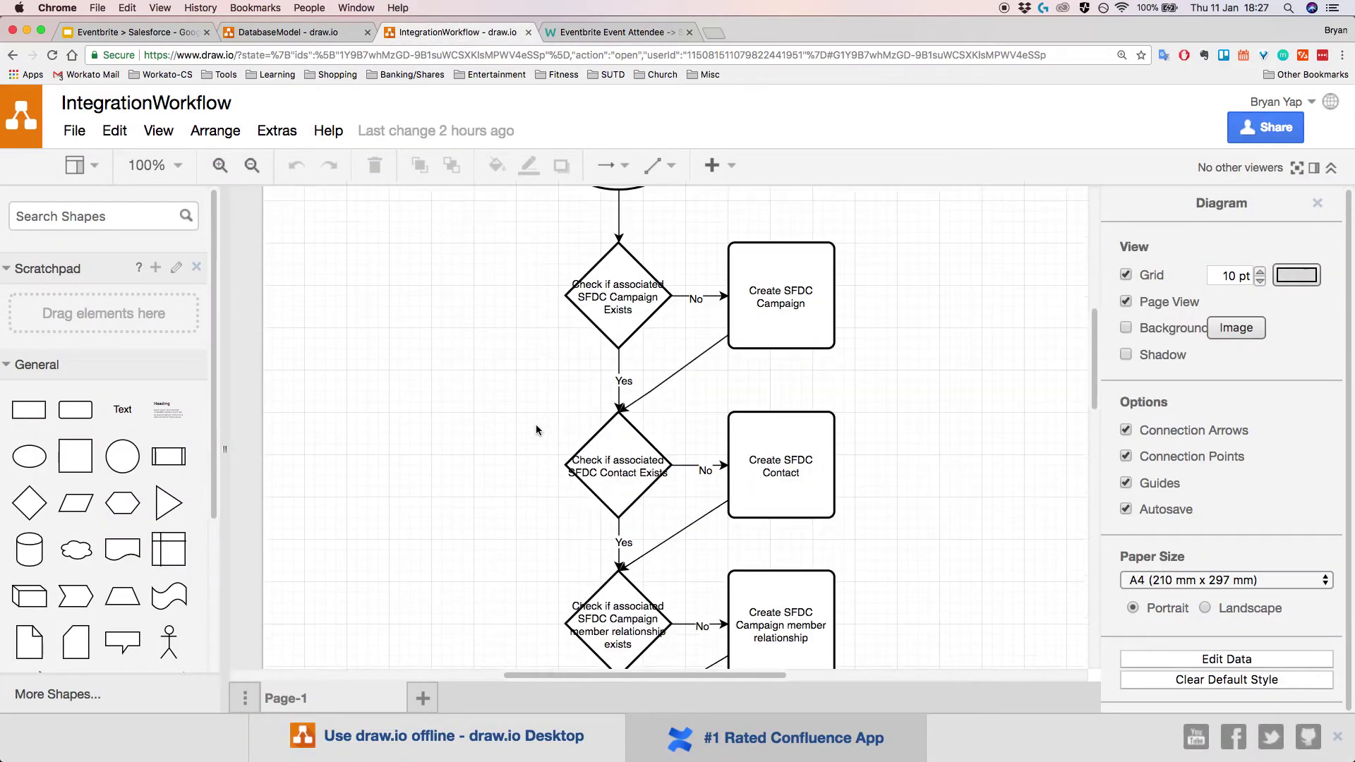
pyautogui.scroll(5, 573, 468)
pyautogui.click(621, 32)
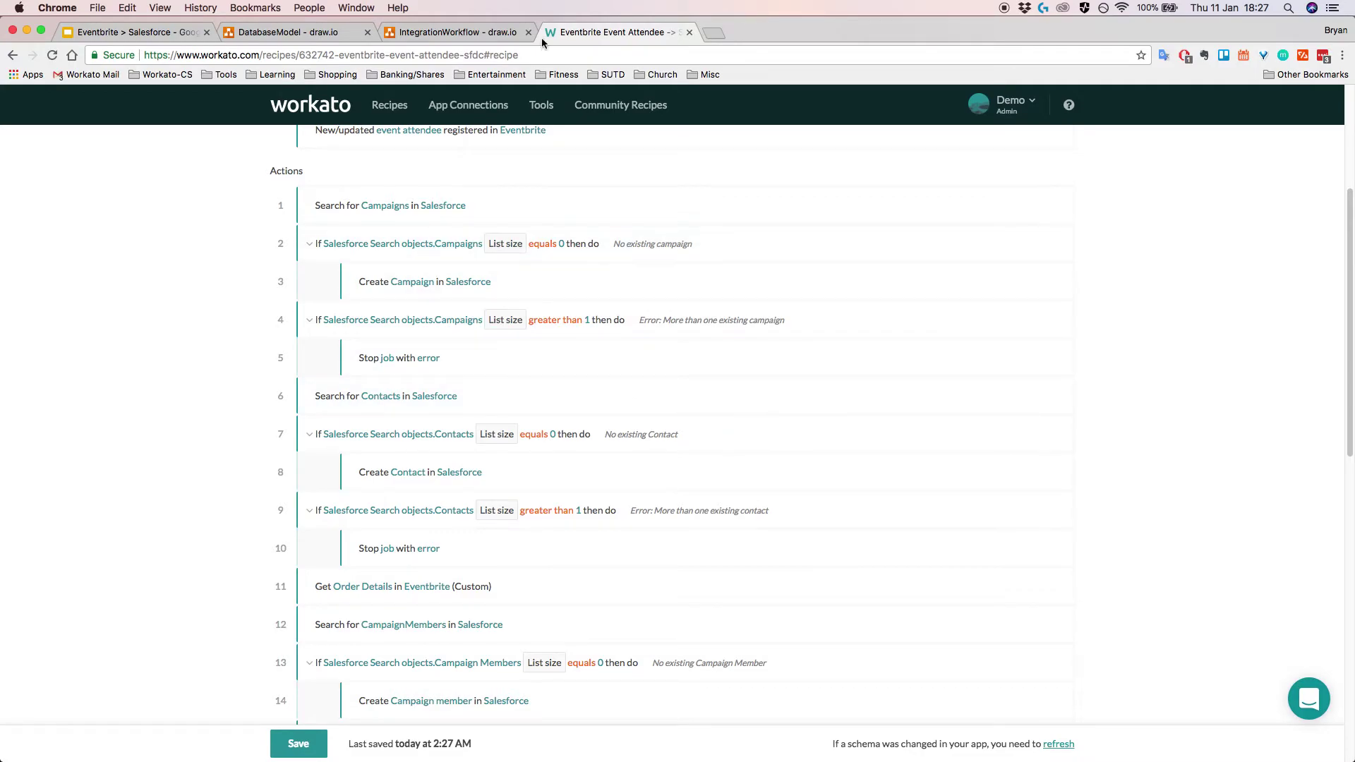
pyautogui.click(443, 32)
pyautogui.scroll(-1, 699, 487)
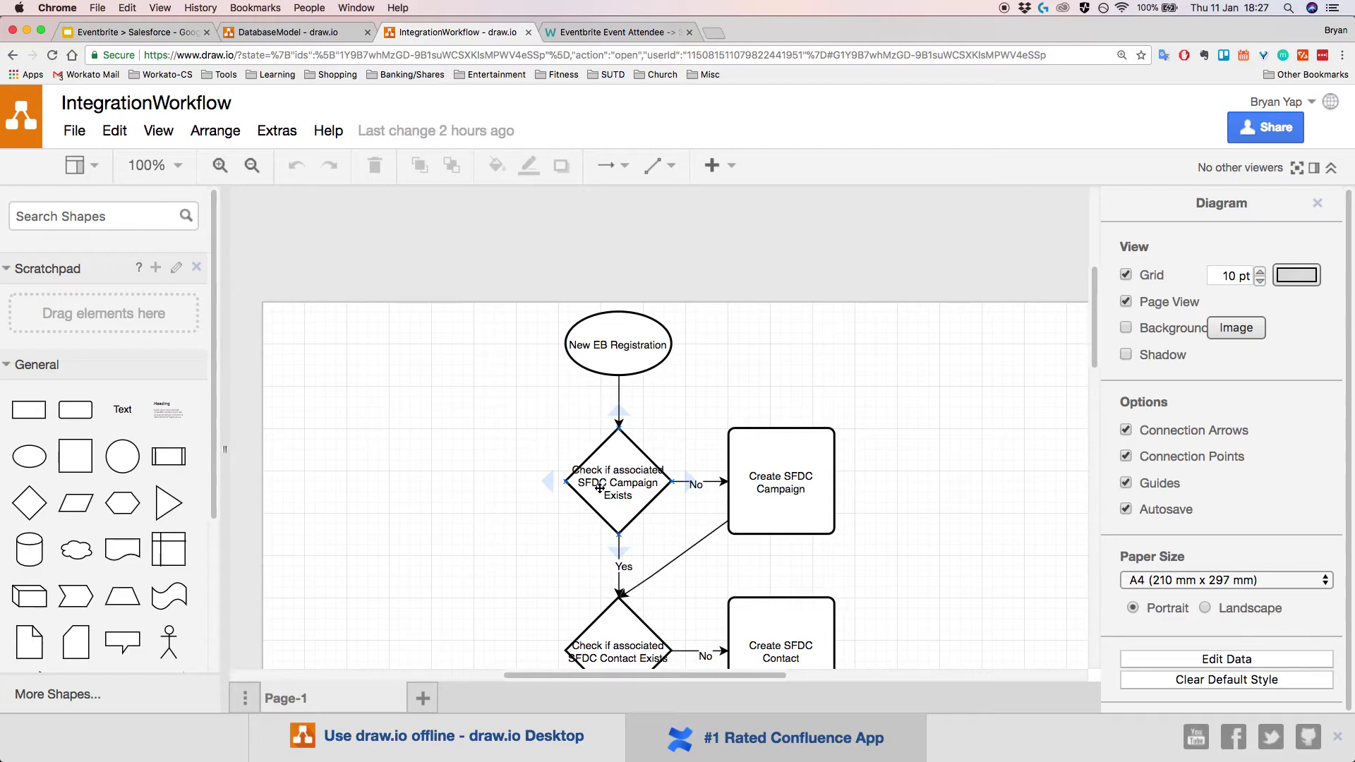
pyautogui.click(613, 32)
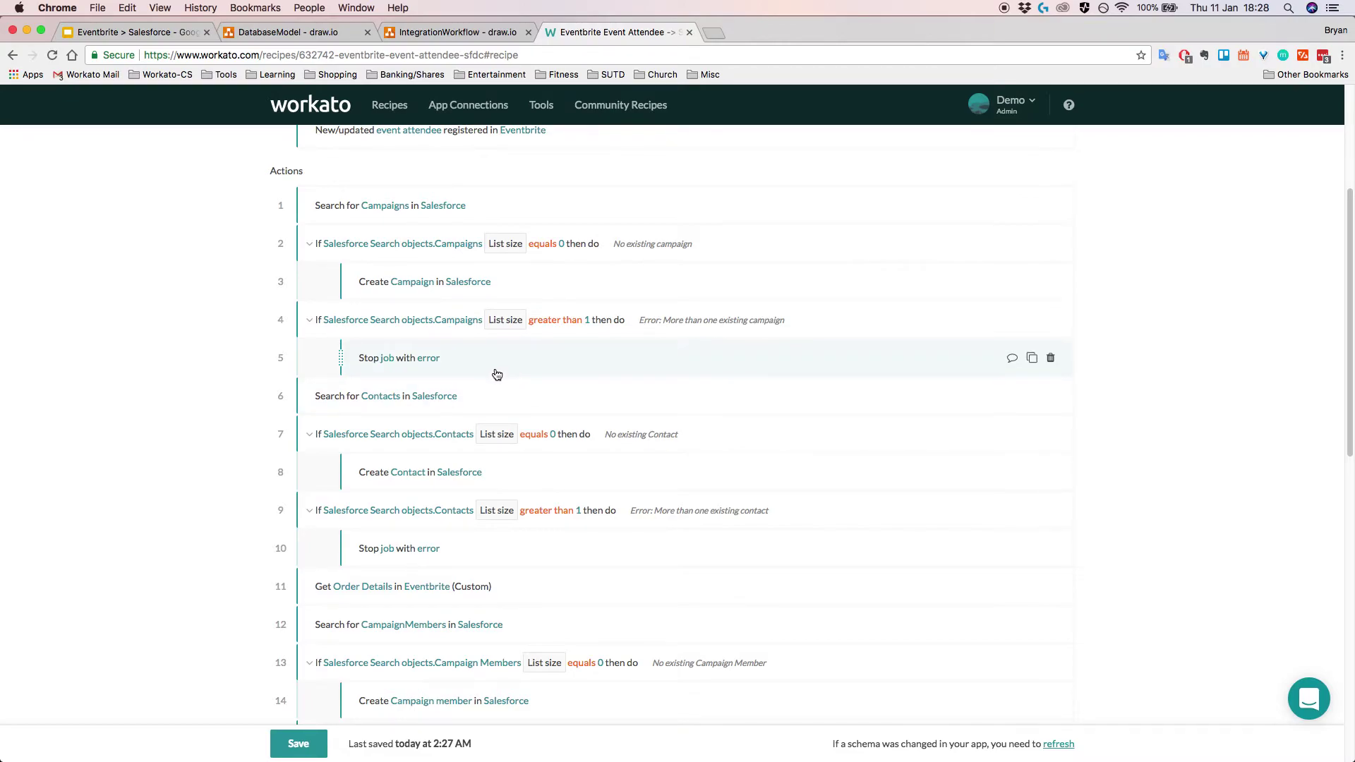
pyautogui.scroll(5, 501, 365)
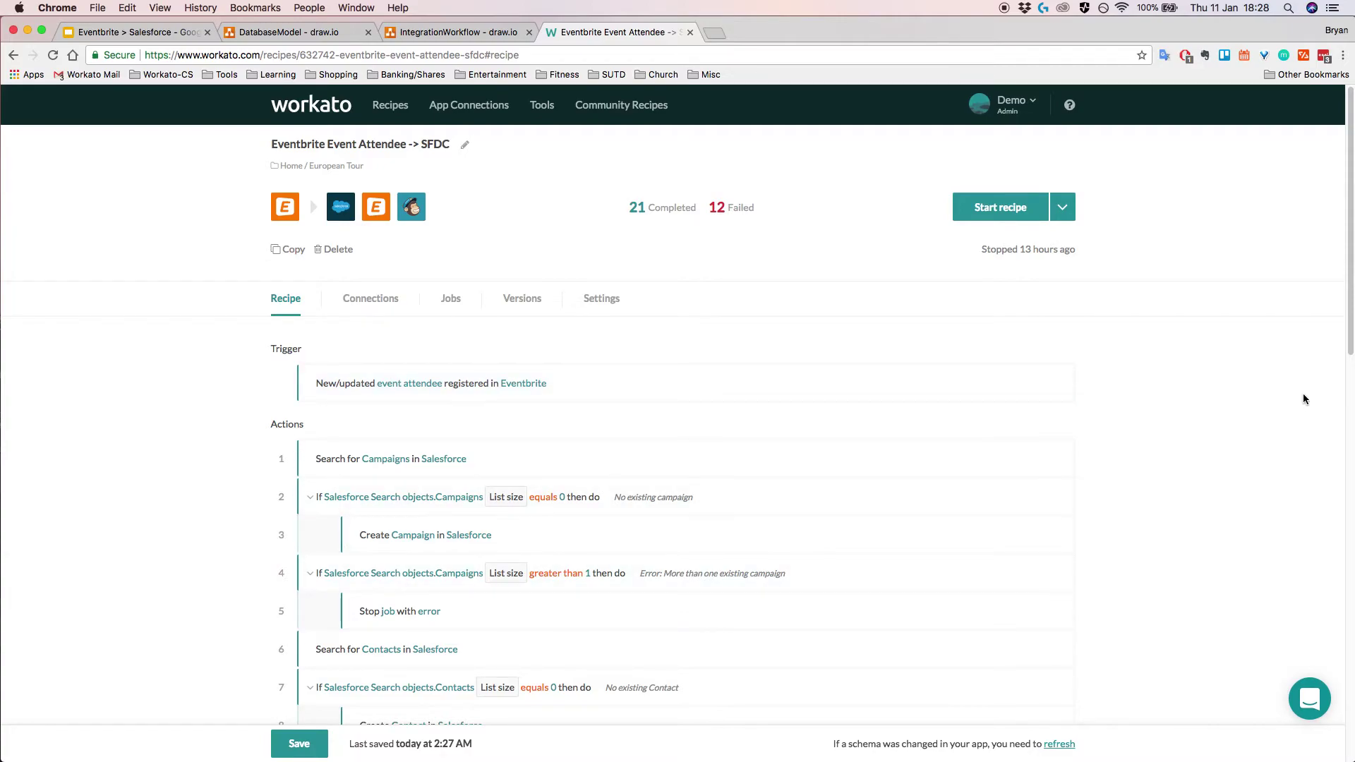
pyautogui.moveTo(1354, 408); pyautogui.dragTo(1349, 132)
# - Dock Workato to the left half and select the Eventbrite title 'A Brand New Test Event'
pyautogui.moveTo(1351, 19); pyautogui.dragTo(583, 4)
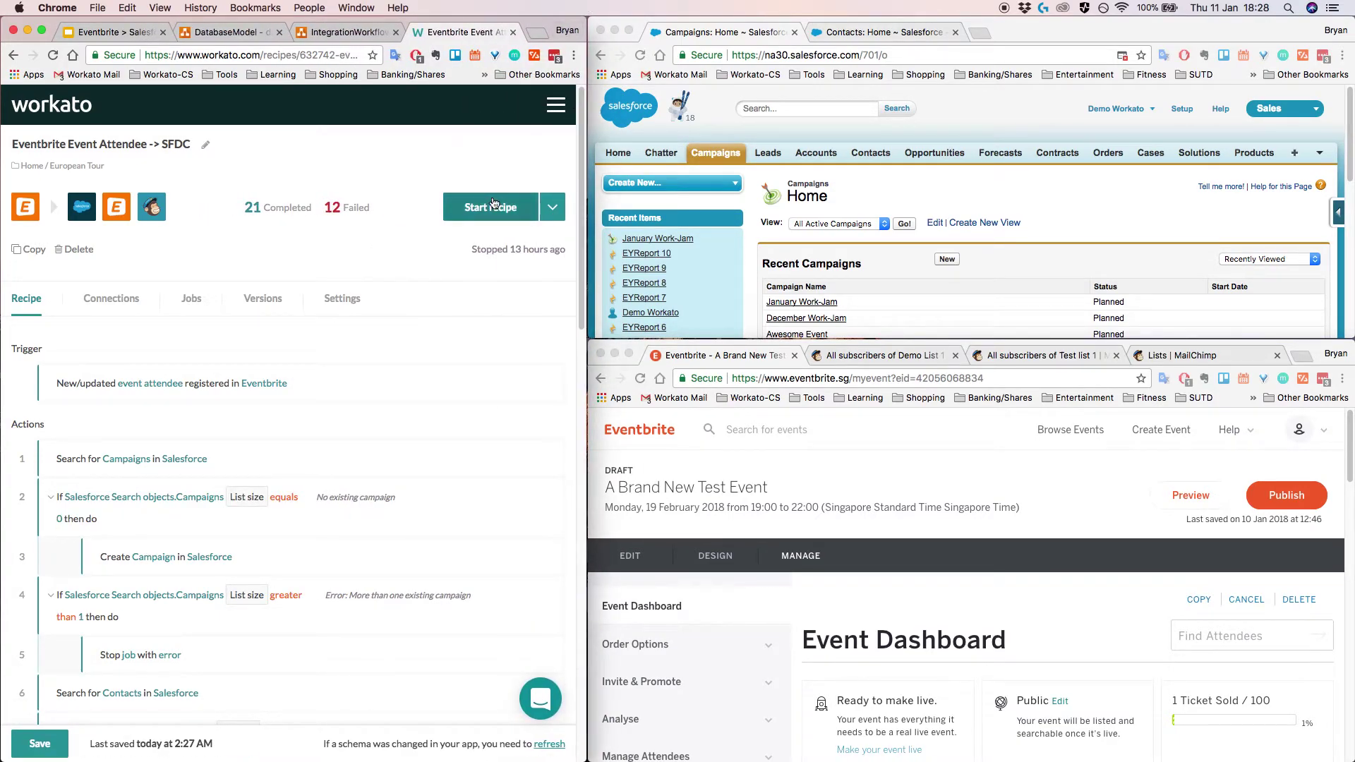
pyautogui.press('ctrl+super+Escape')
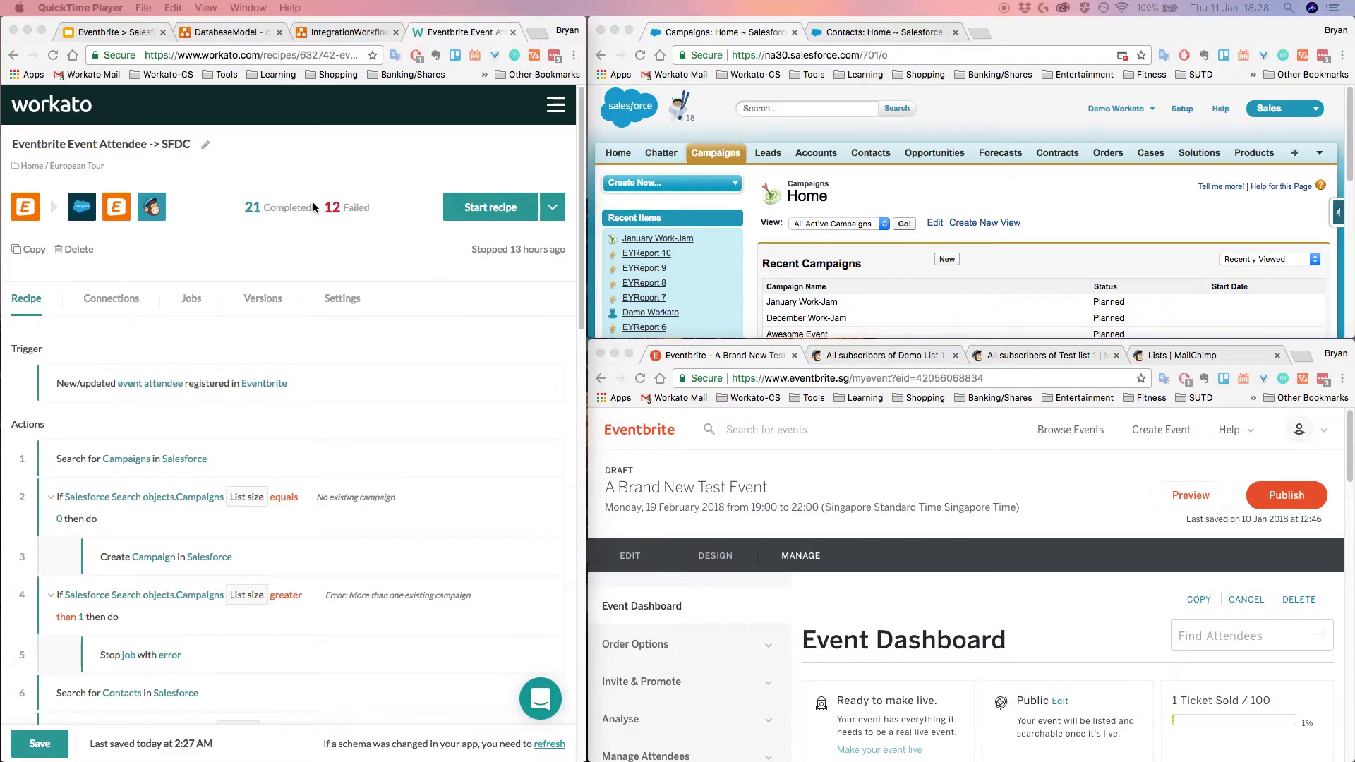
pyautogui.click(366, 257)
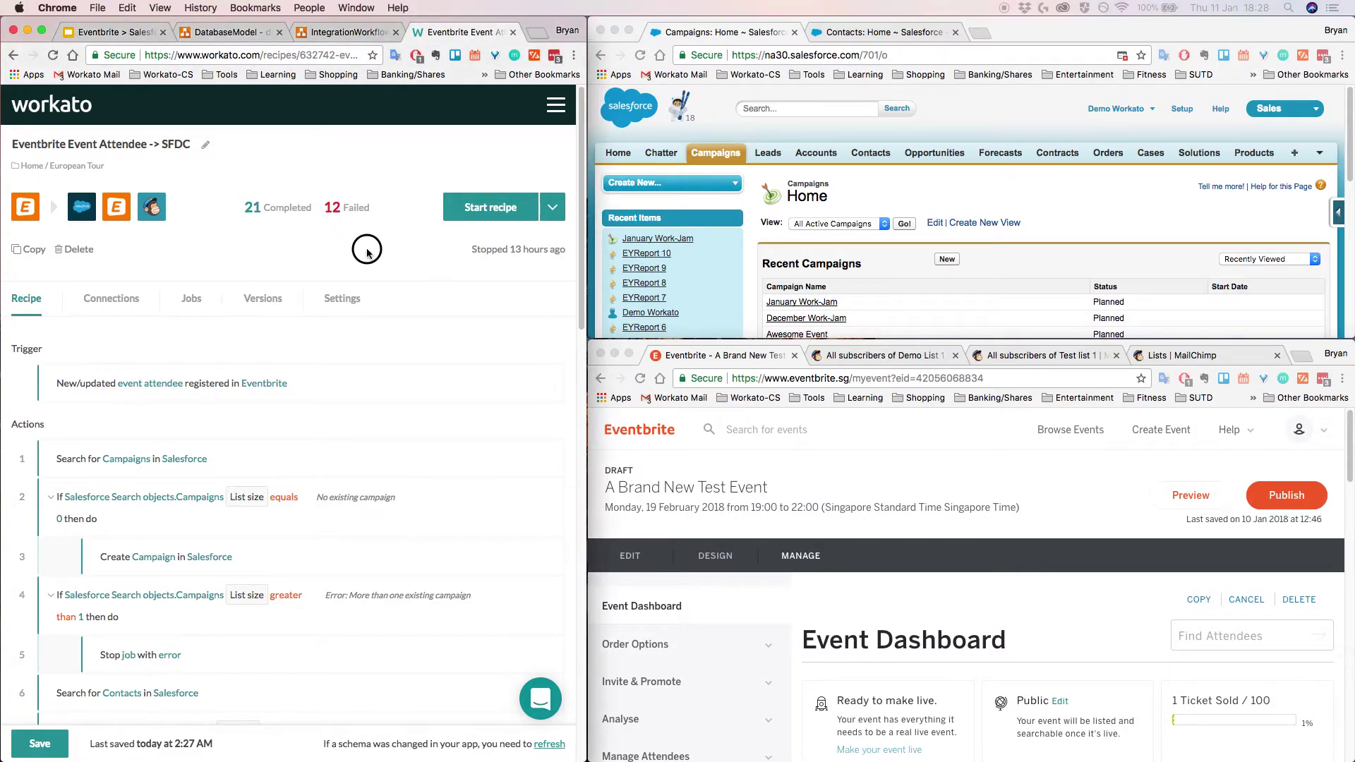
pyautogui.click(1128, 517)
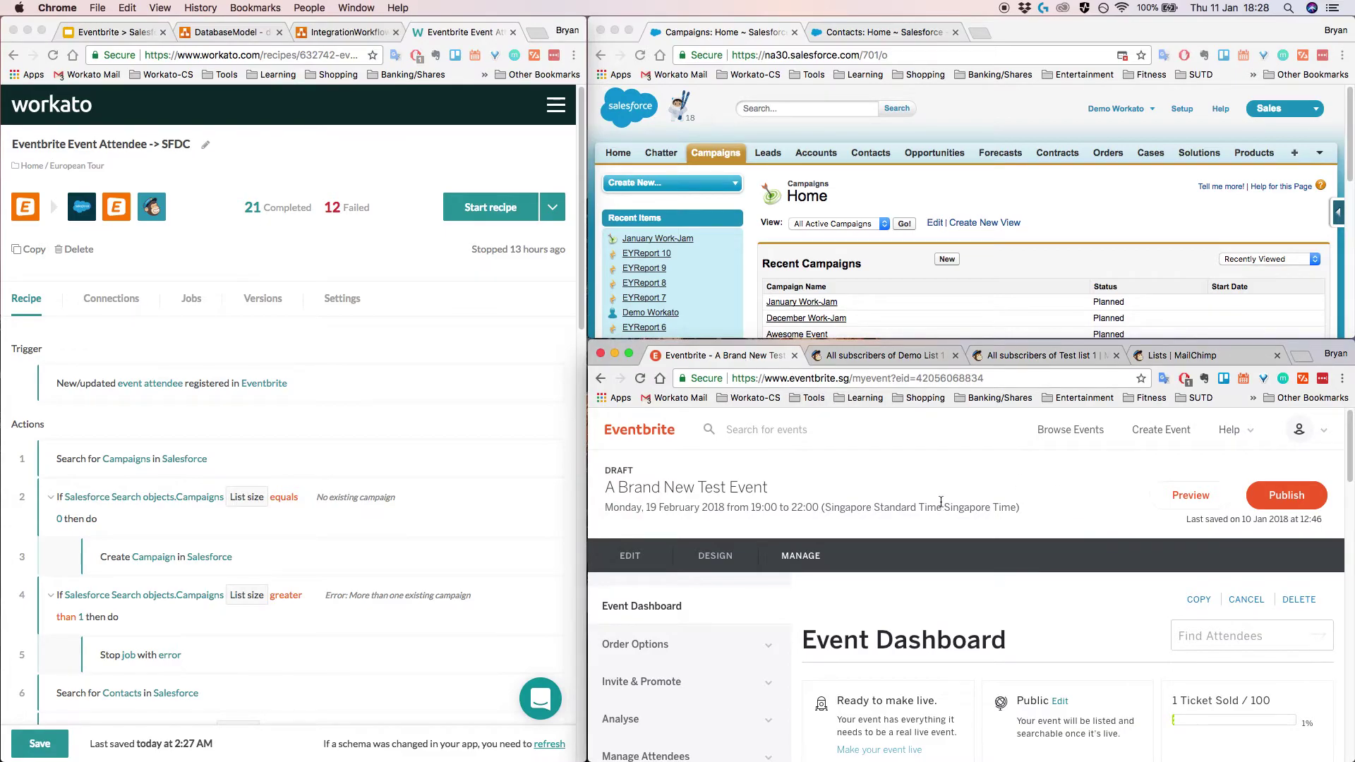
pyautogui.scroll(-10, 941, 501)
pyautogui.scroll(10, 939, 506)
pyautogui.moveTo(605, 489); pyautogui.dragTo(774, 497)
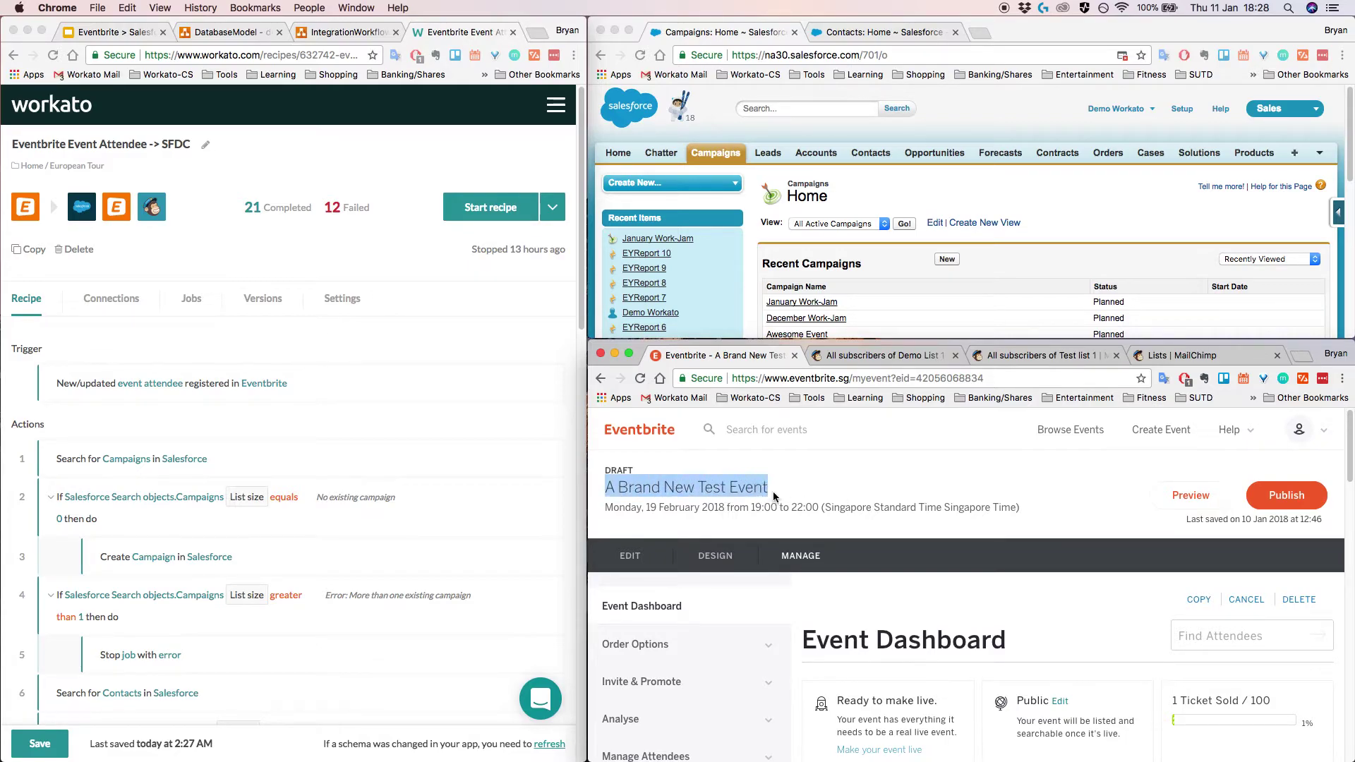
# - Reload Salesforce Campaigns and sign in with the saved credentials to list recent campaigns
pyautogui.click(1022, 267)
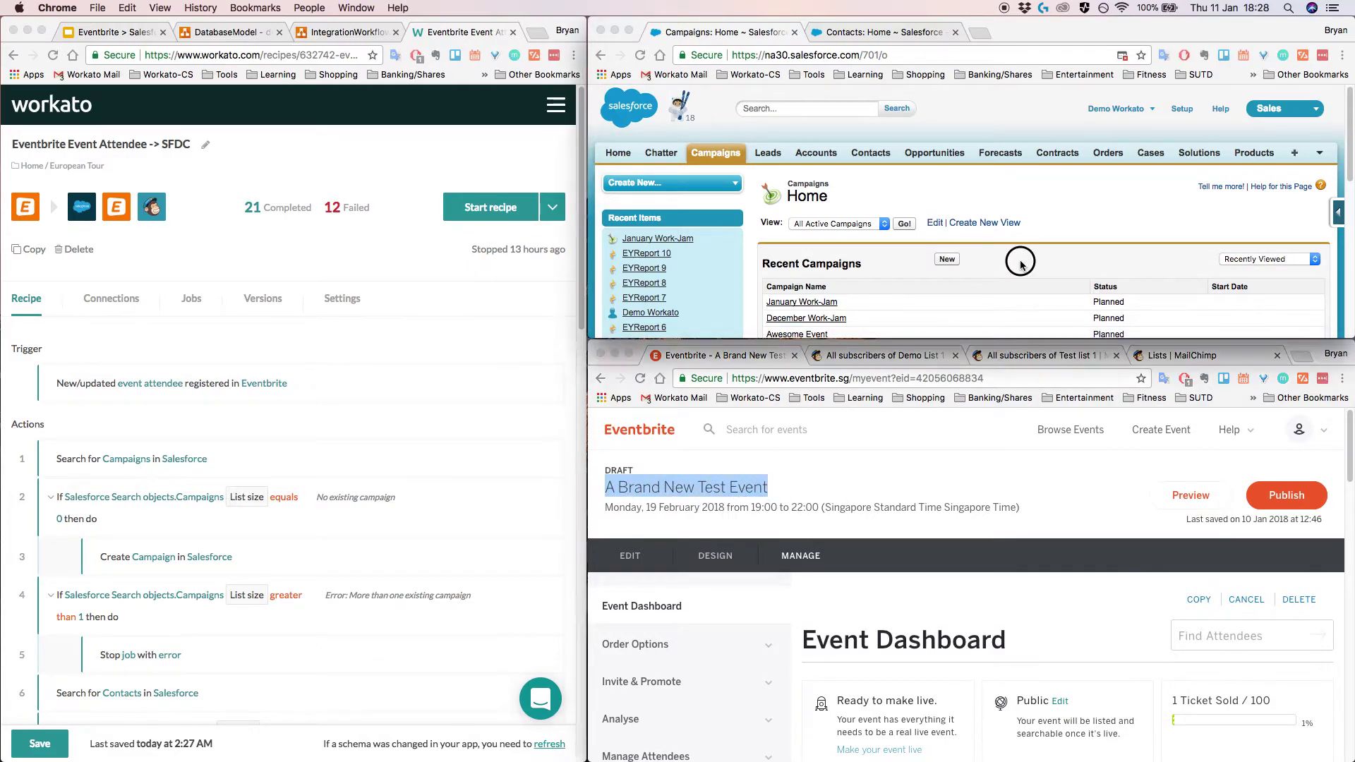
pyautogui.scroll(-5, 1124, 261)
pyautogui.scroll(5, 1124, 261)
pyautogui.scroll(-5, 1124, 260)
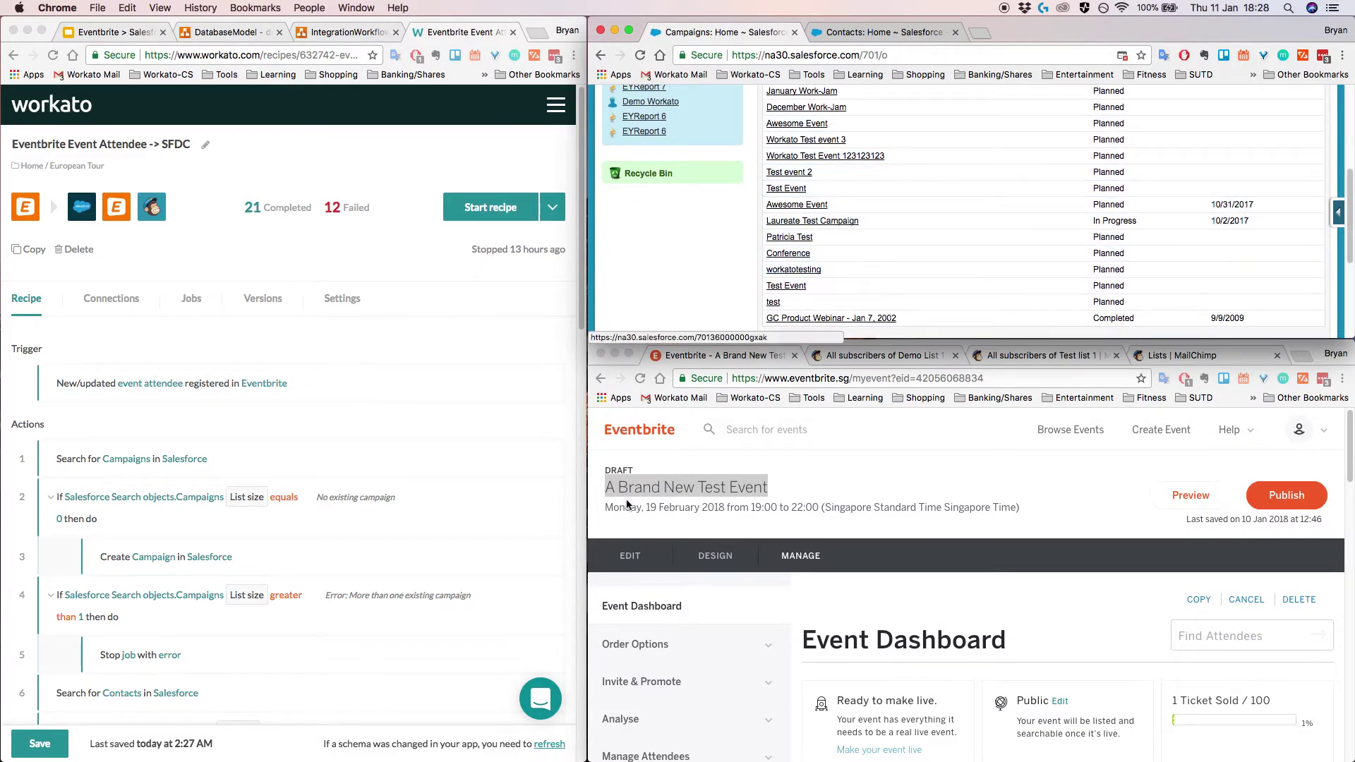
pyautogui.scroll(5, 871, 302)
pyautogui.click(639, 54)
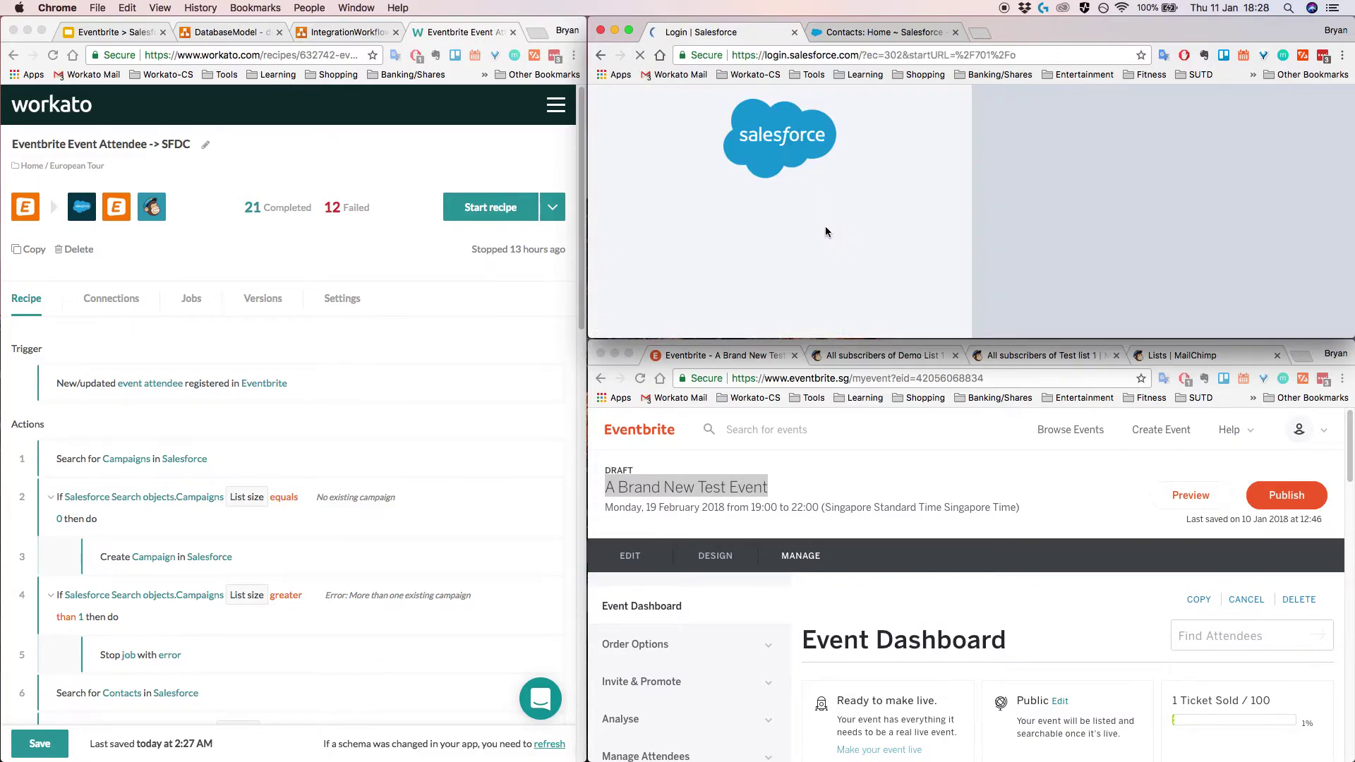
pyautogui.click(886, 263)
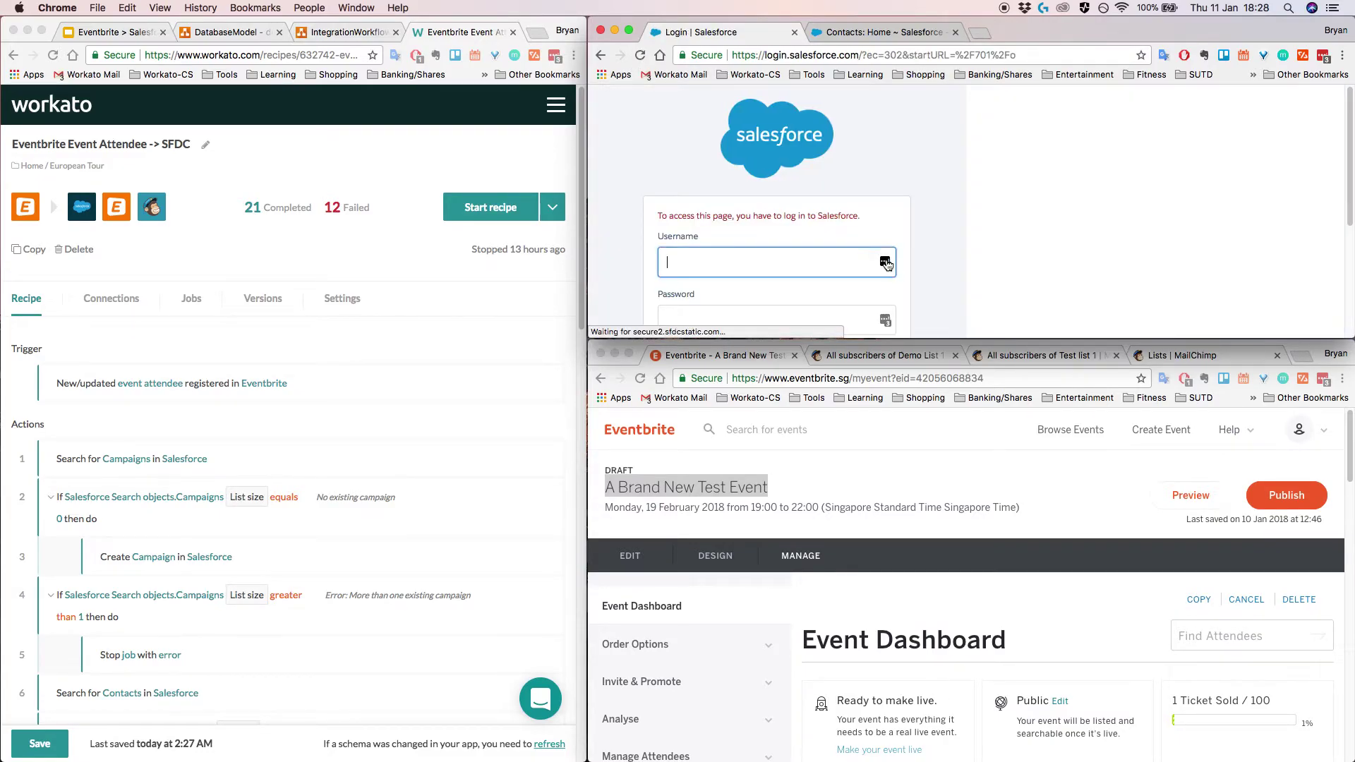
pyautogui.scroll(-2, 847, 282)
pyautogui.click(742, 275)
pyautogui.click(869, 323)
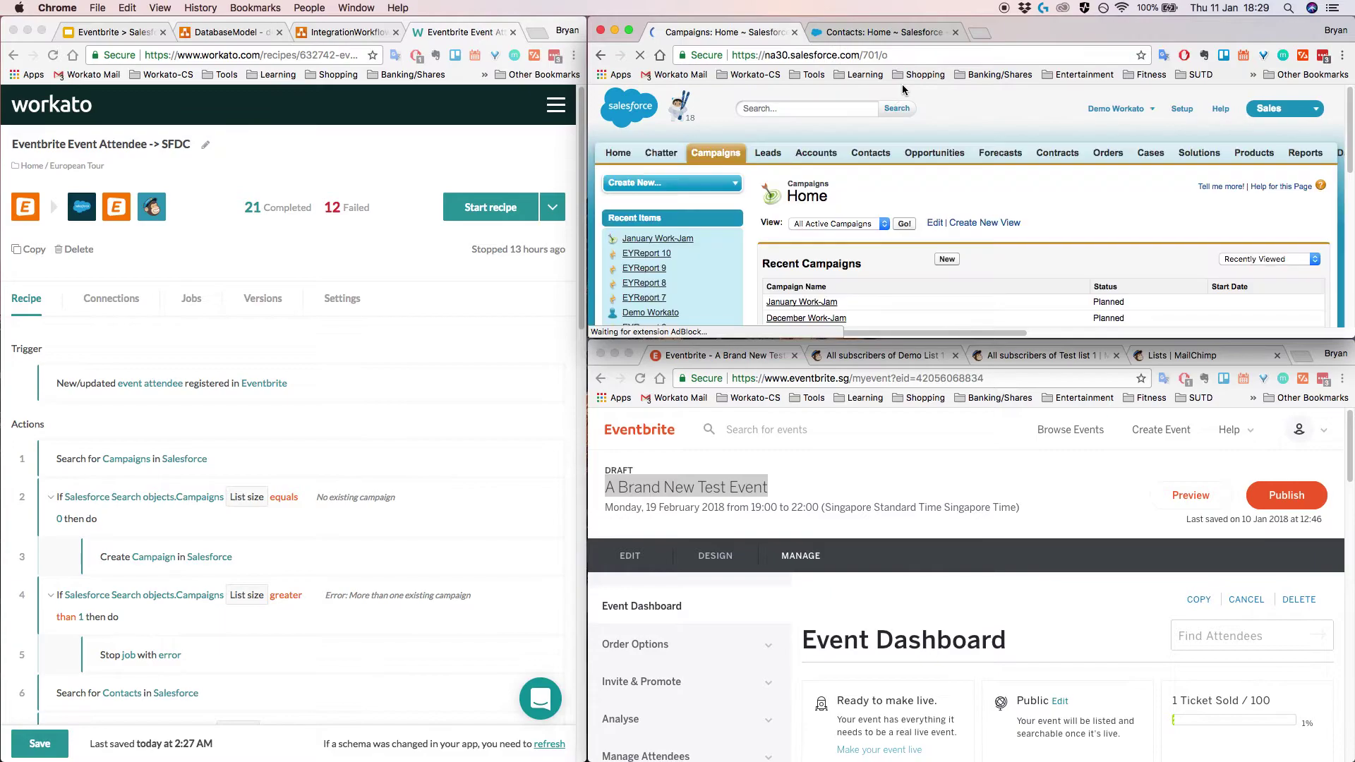
pyautogui.scroll(-4, 801, 221)
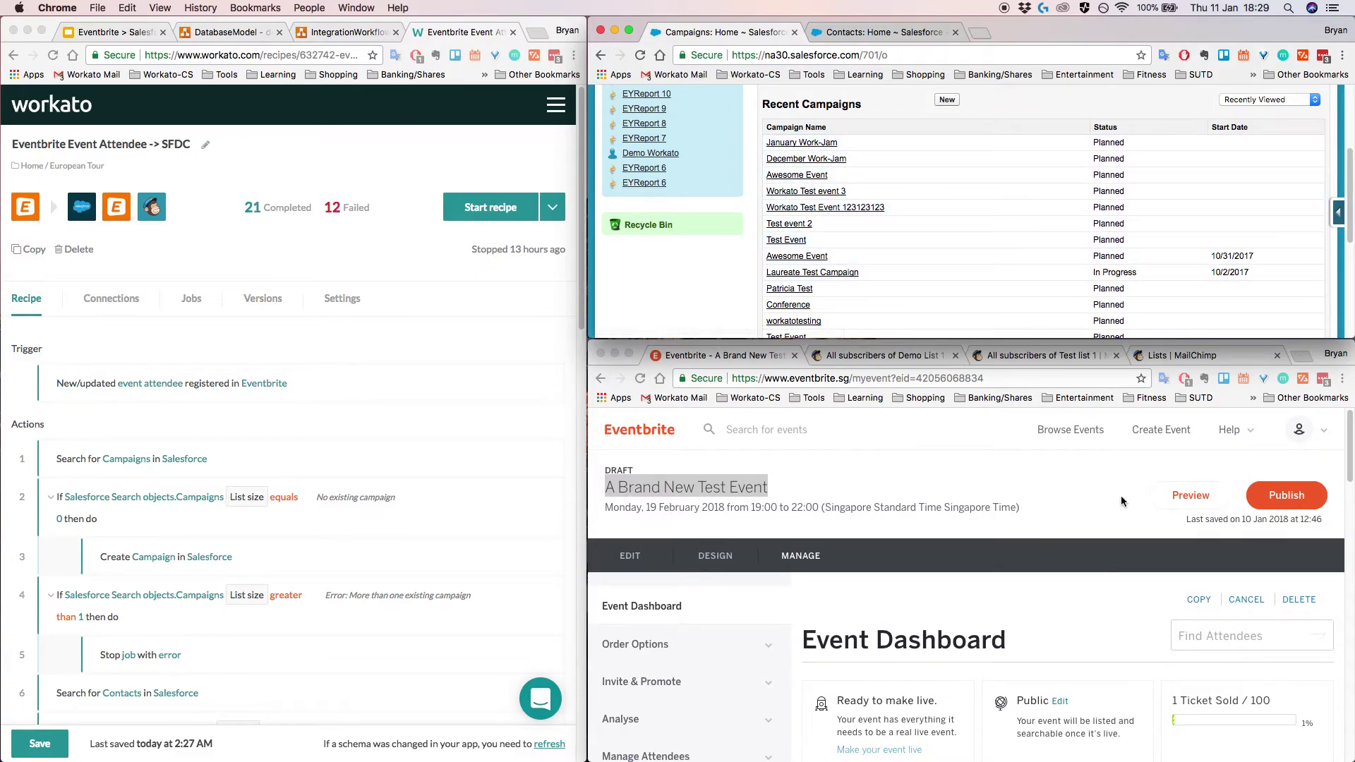
# - Preview the event page and proceed to checkout with one free ticket
pyautogui.click(1193, 495)
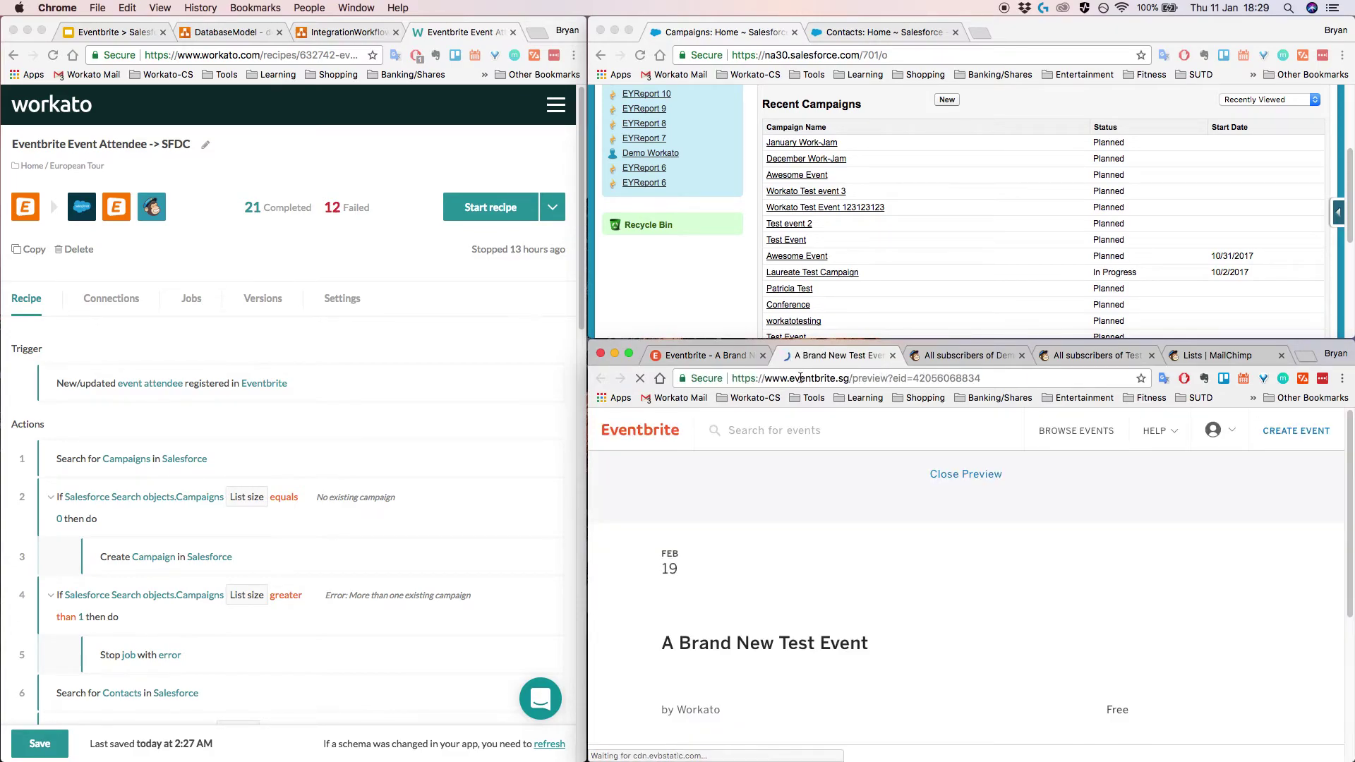
pyautogui.scroll(-5, 1104, 539)
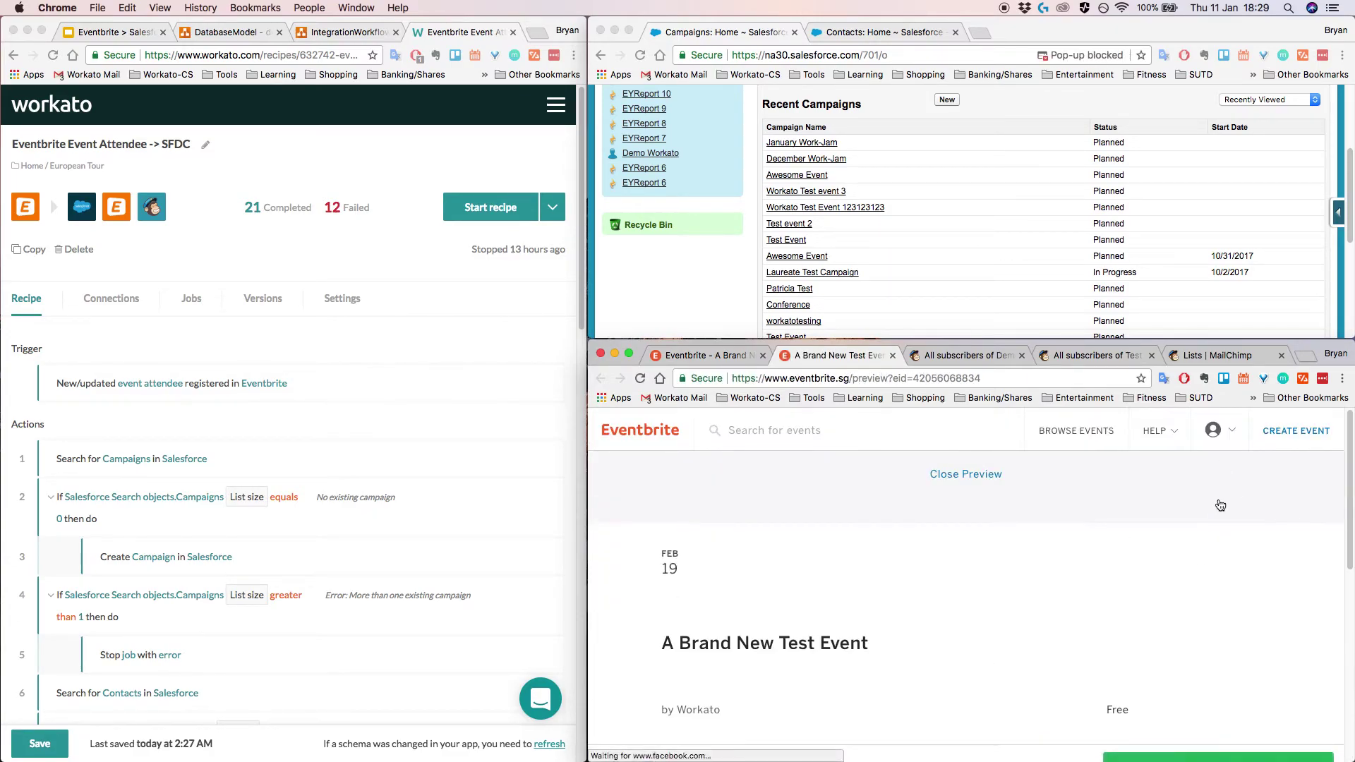
pyautogui.click(1224, 457)
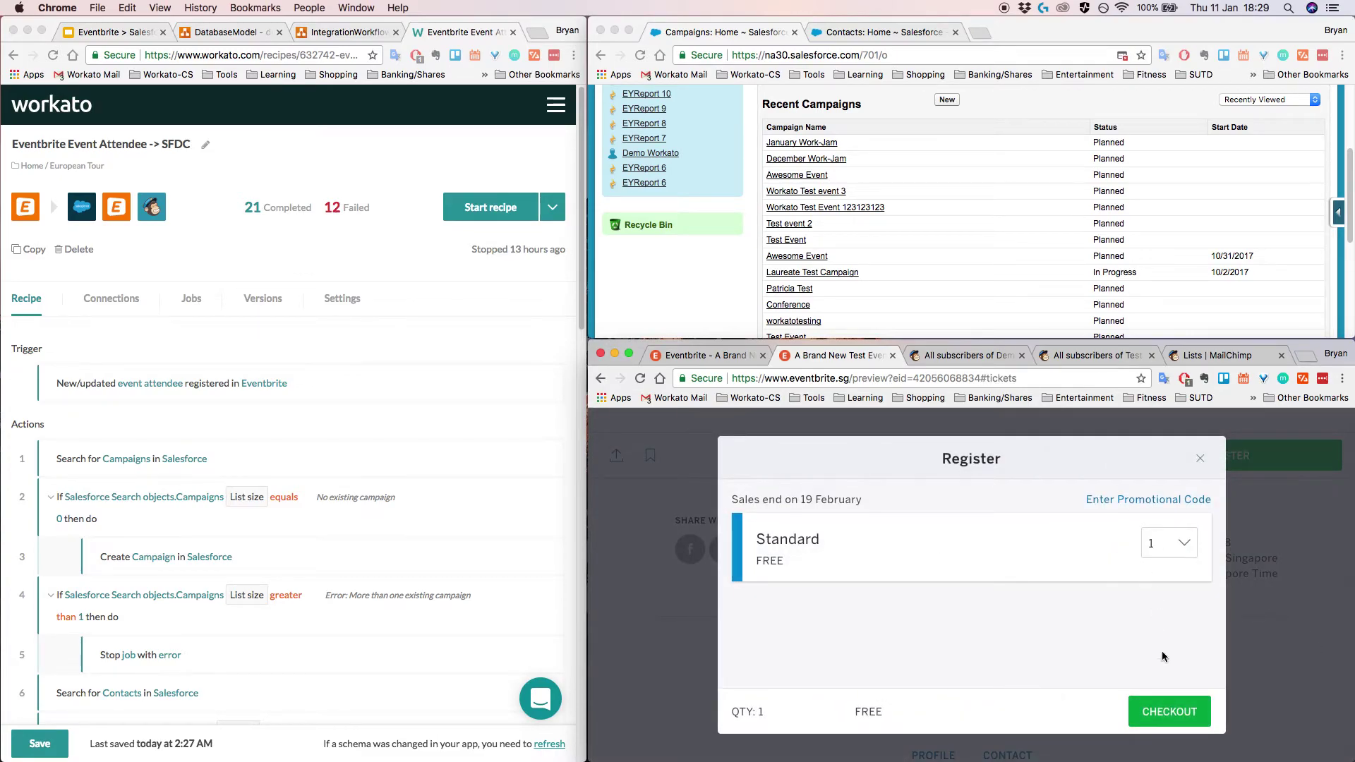
pyautogui.click(1168, 712)
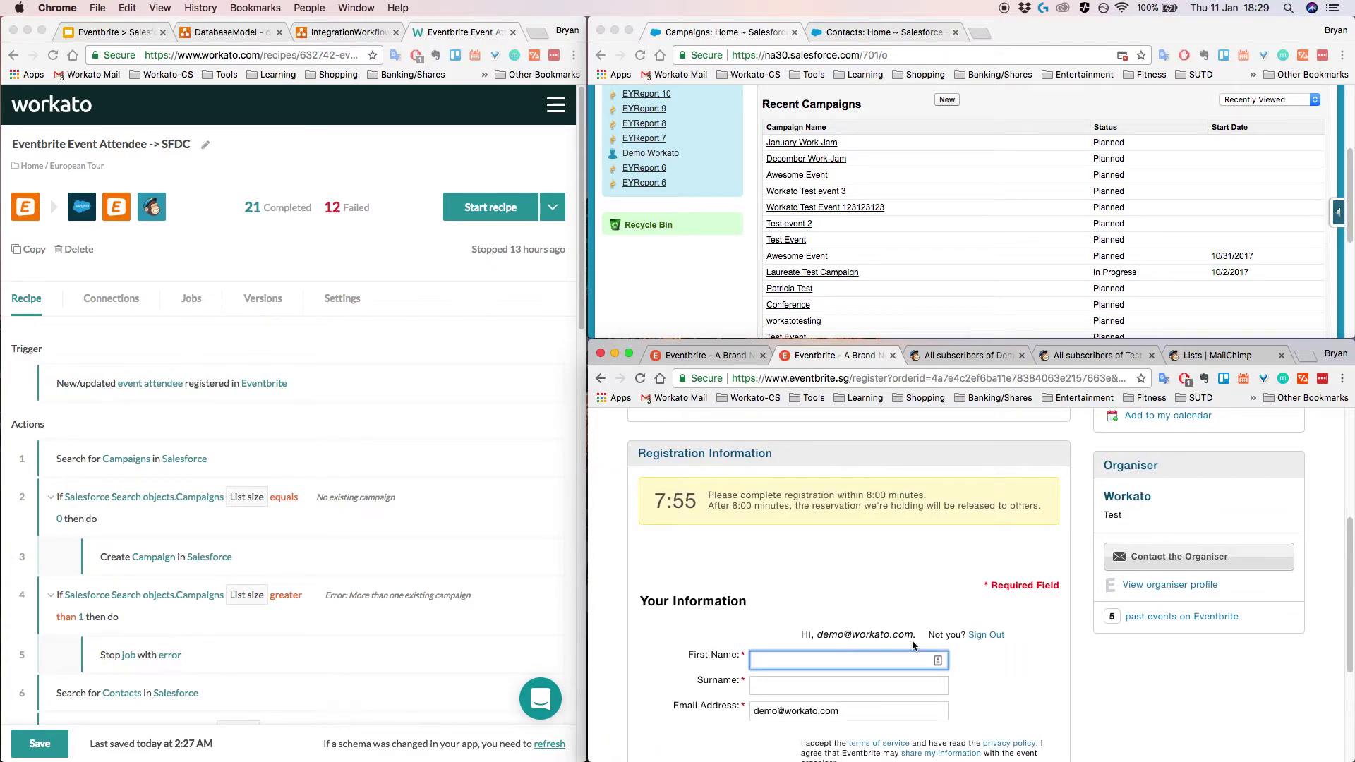
# - Enter the test attendee's first name, surname and e-mail address, then complete registration
pyautogui.write('Workato Testing 123')
pyautogui.write('456')
pyautogui.press('Tab')
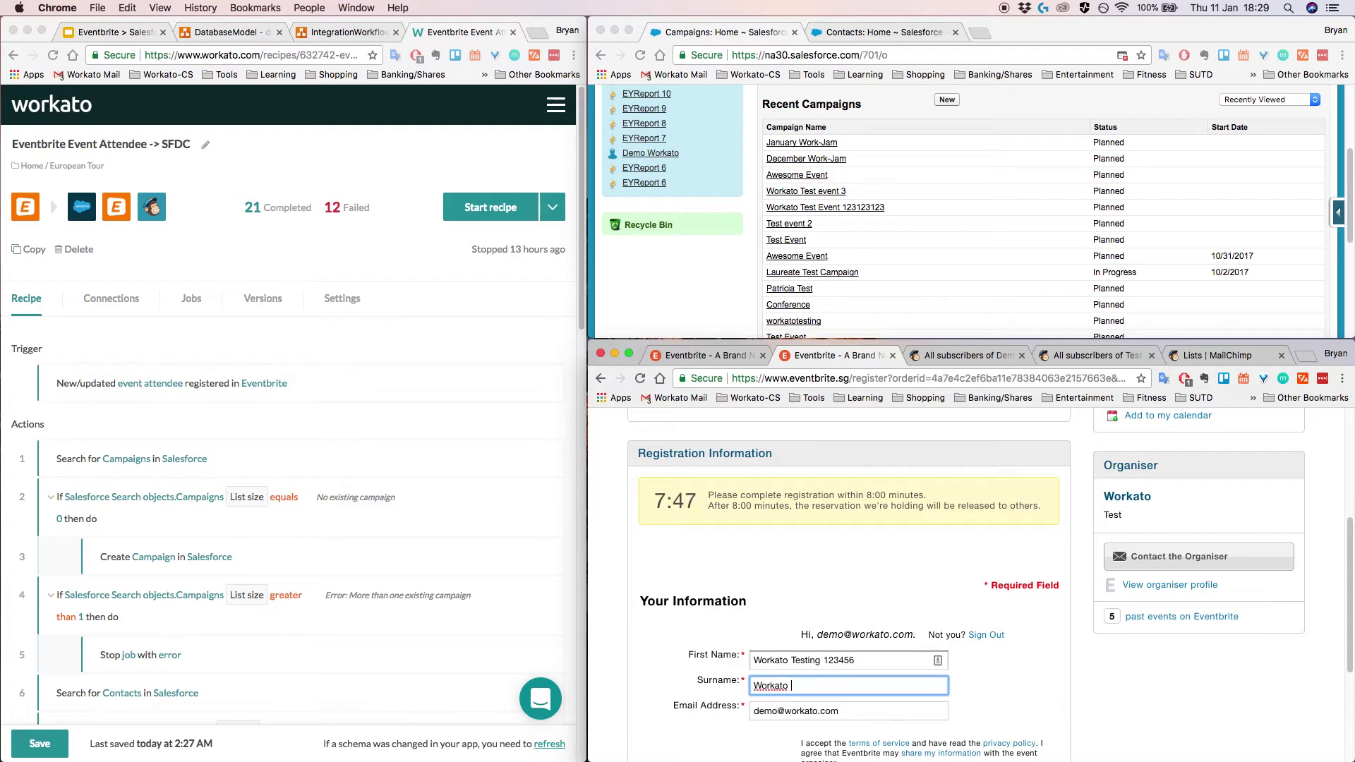
pyautogui.press('Tab')
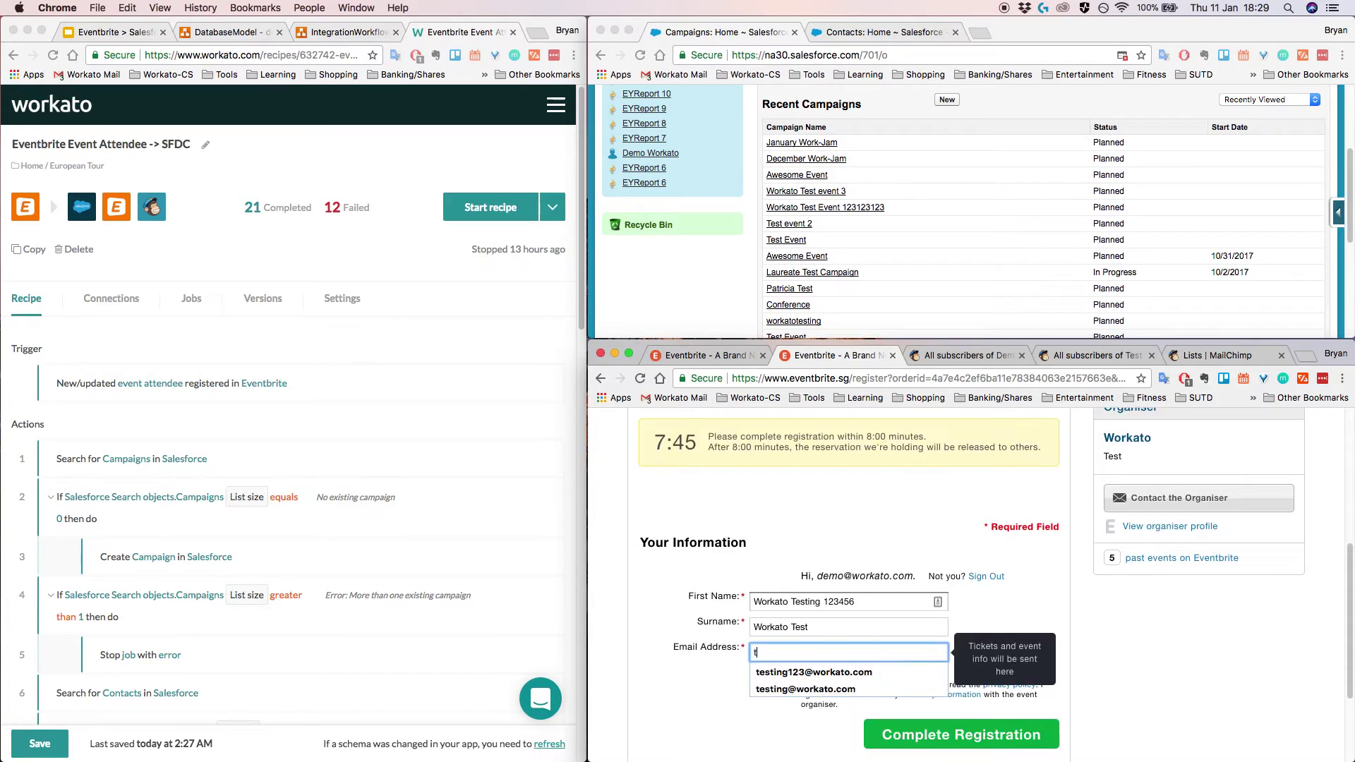
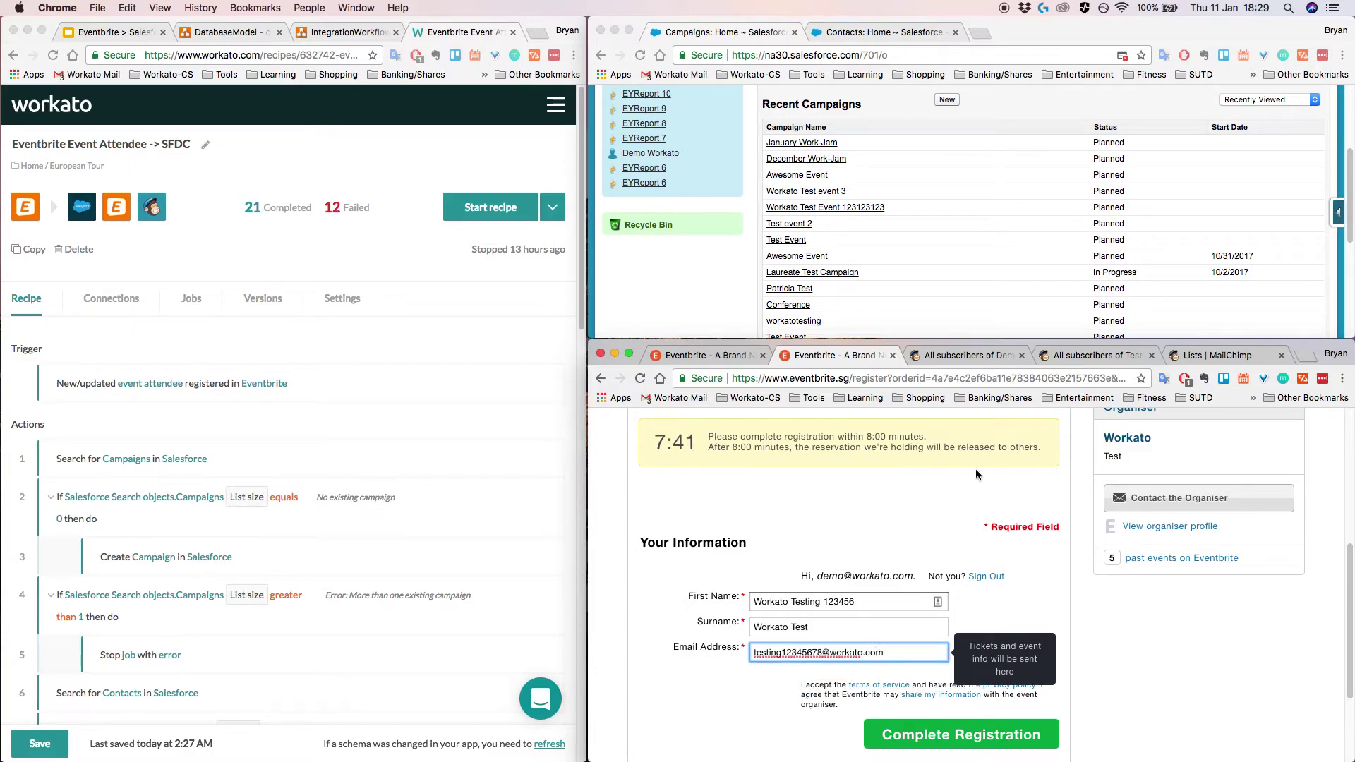
pyautogui.scroll(-4, 975, 474)
pyautogui.scroll(2, 1089, 555)
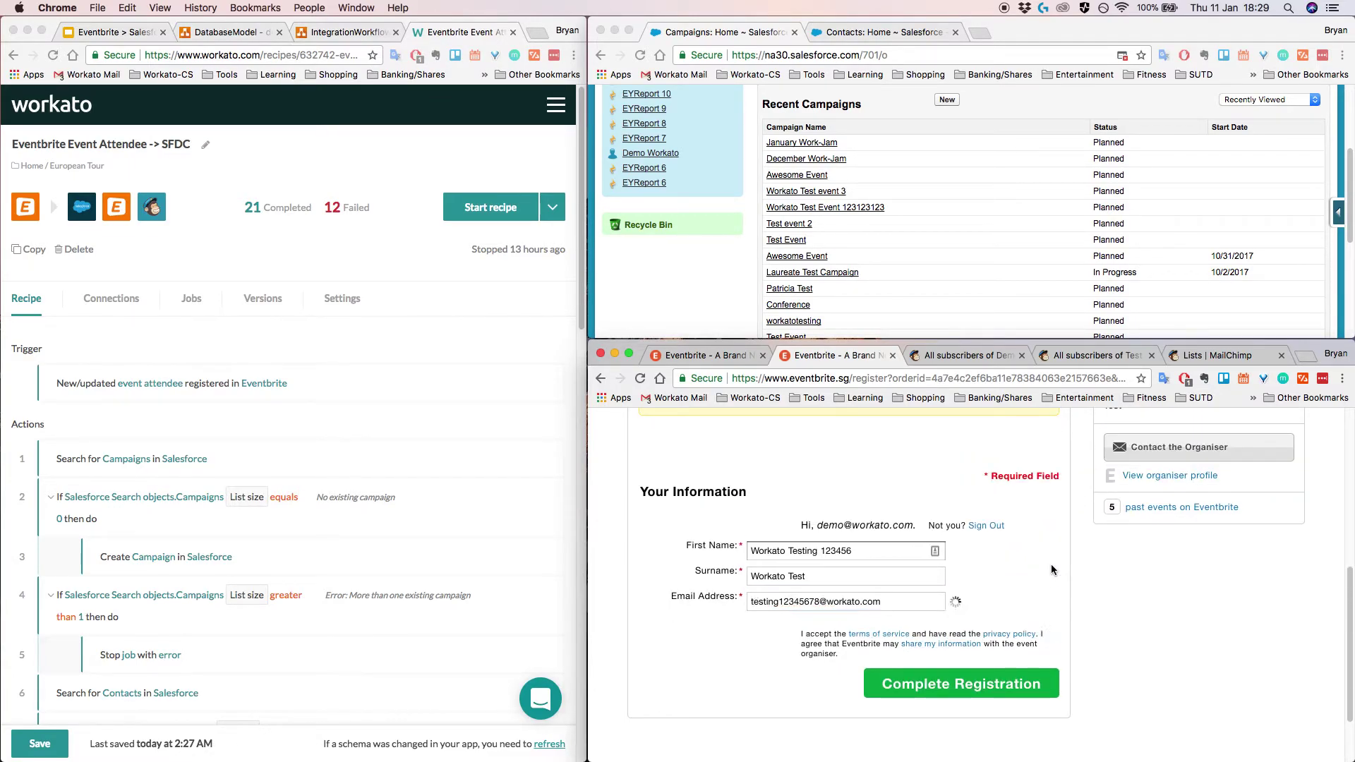
pyautogui.click(961, 695)
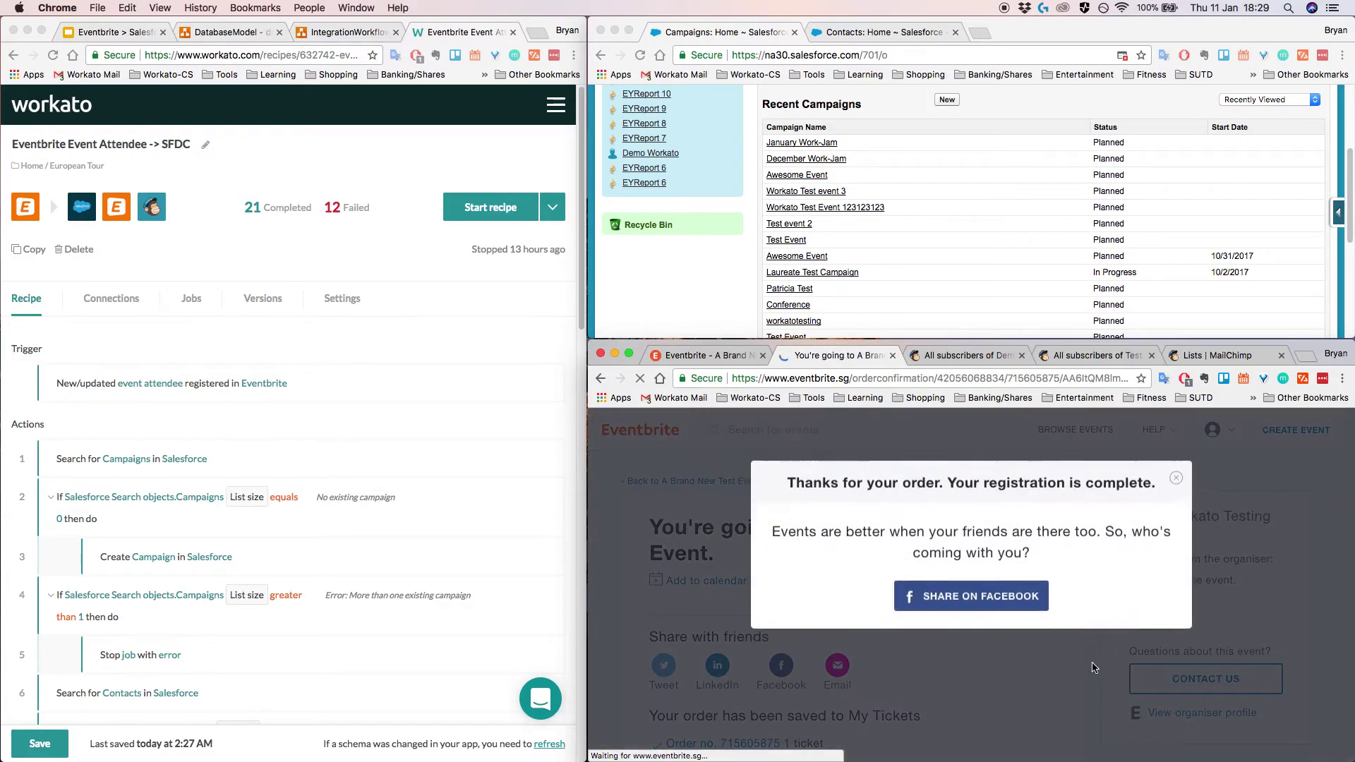
# - Close the 'Thanks for your order' popup and reload Salesforce back on its Campaigns page
pyautogui.click(1176, 477)
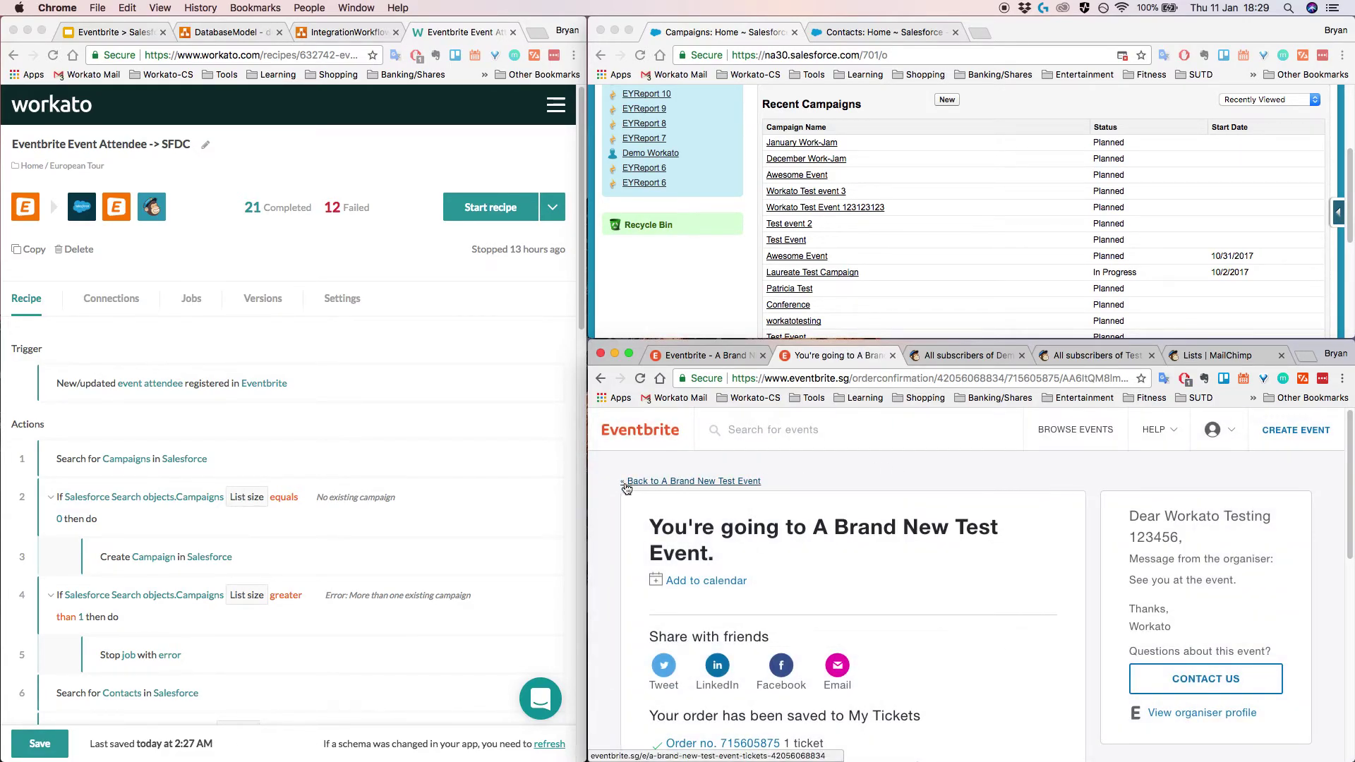
pyautogui.click(684, 303)
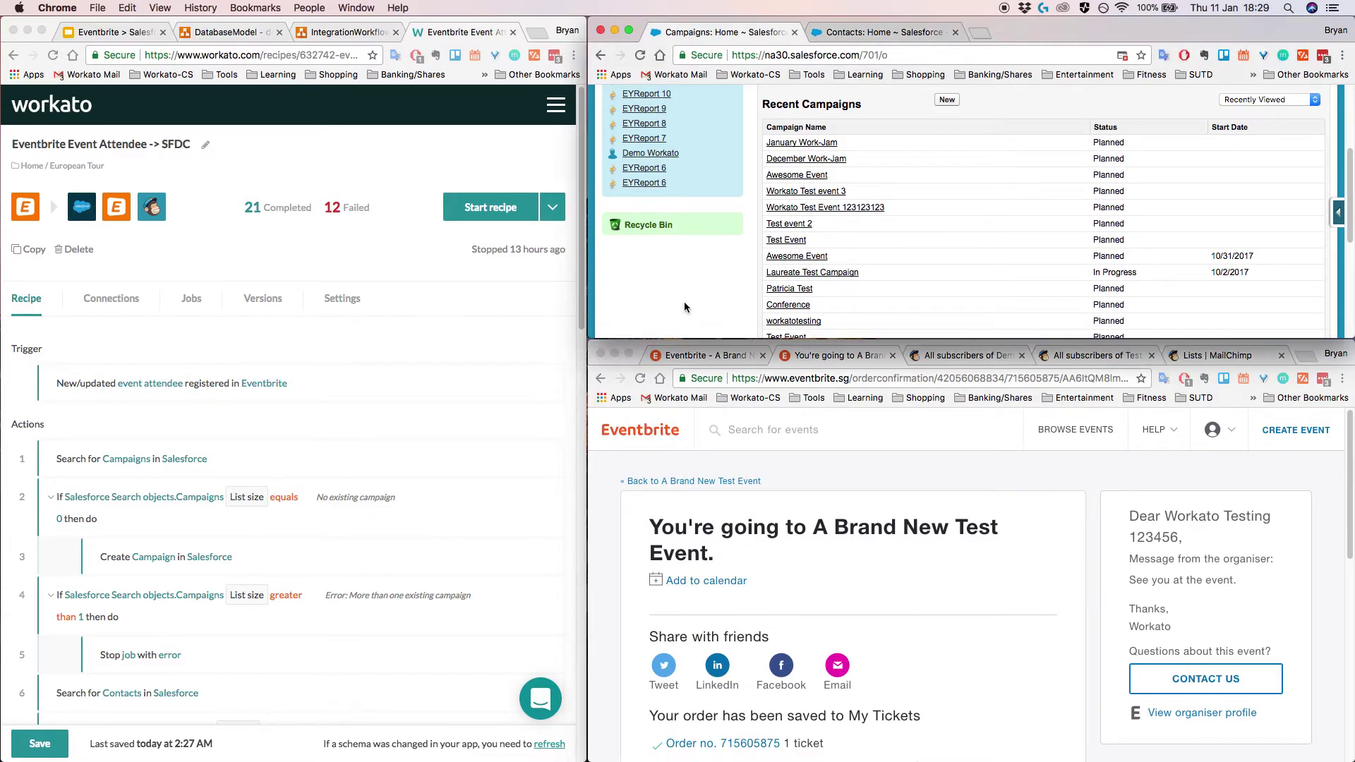
pyautogui.scroll(3, 684, 302)
pyautogui.click(600, 56)
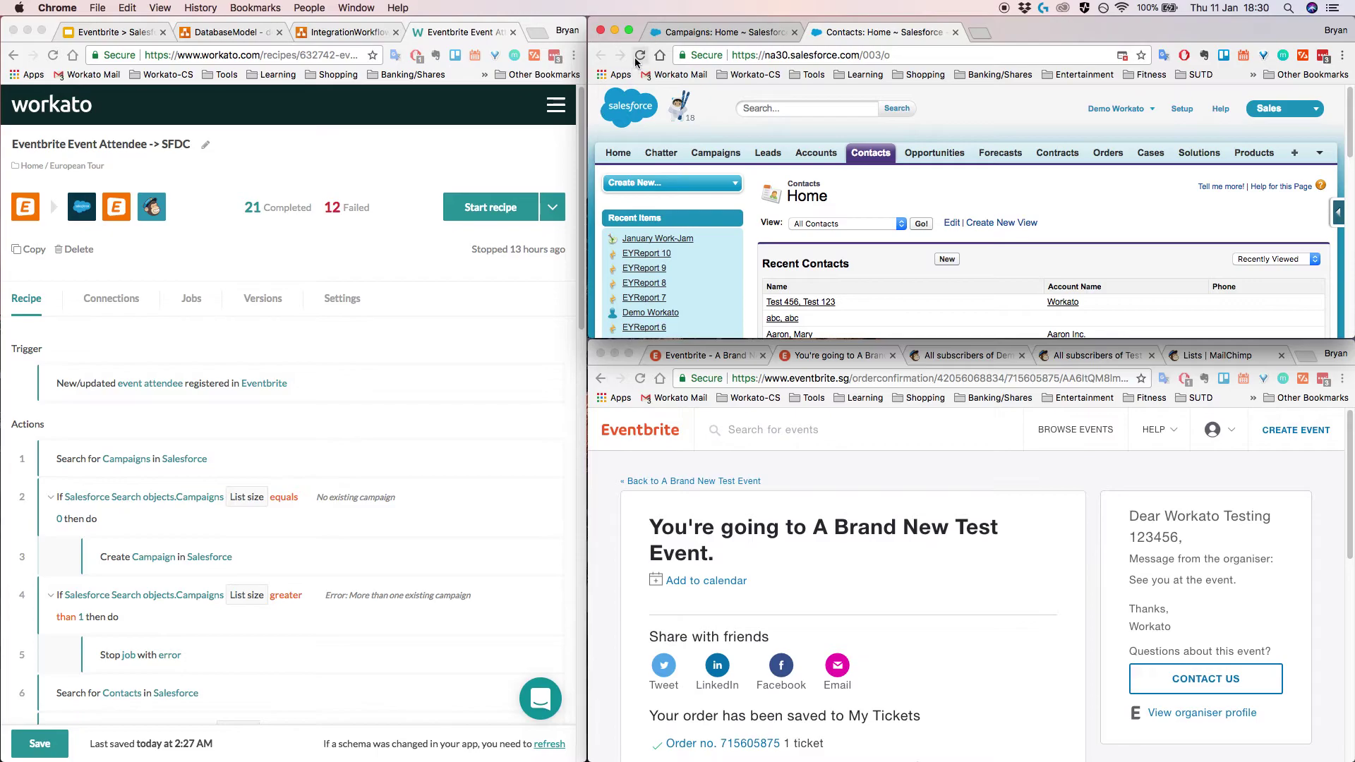
pyautogui.click(639, 56)
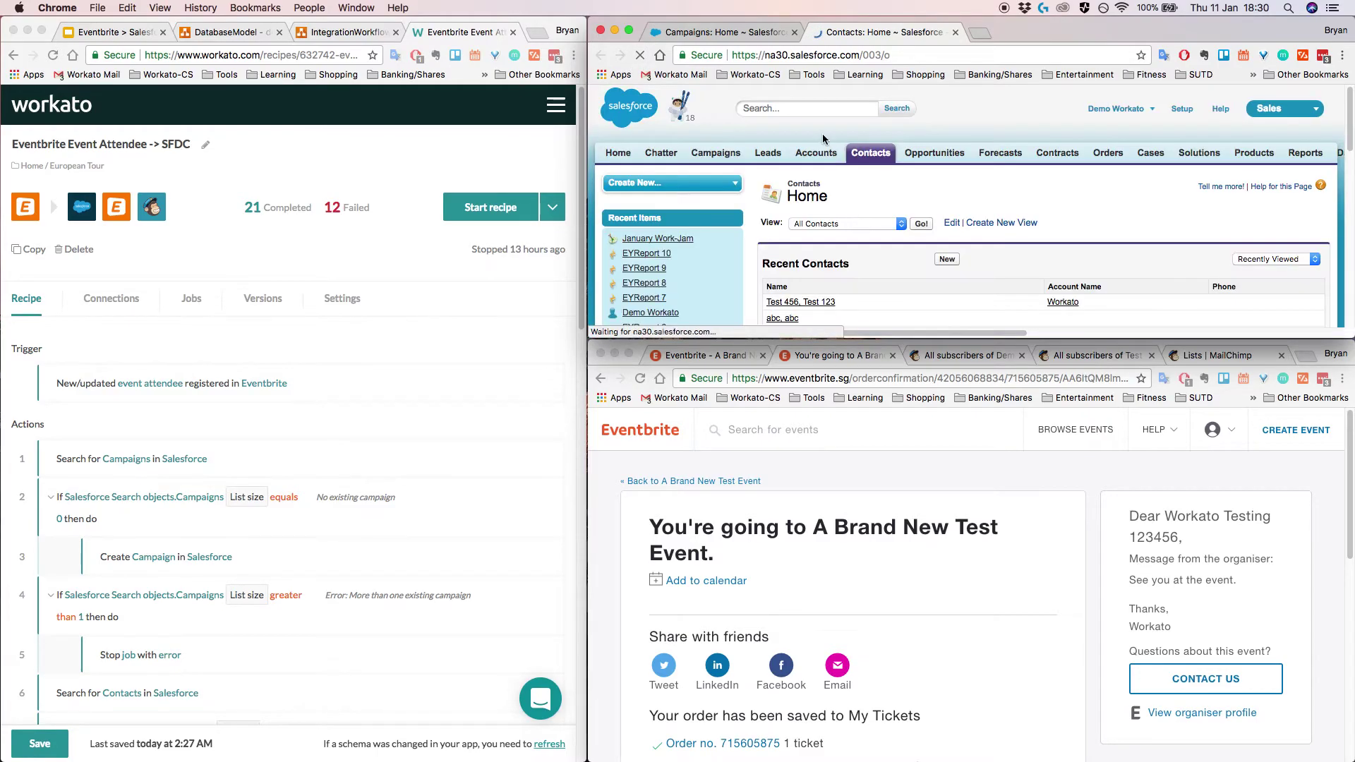
pyautogui.click(717, 34)
pyautogui.click(514, 209)
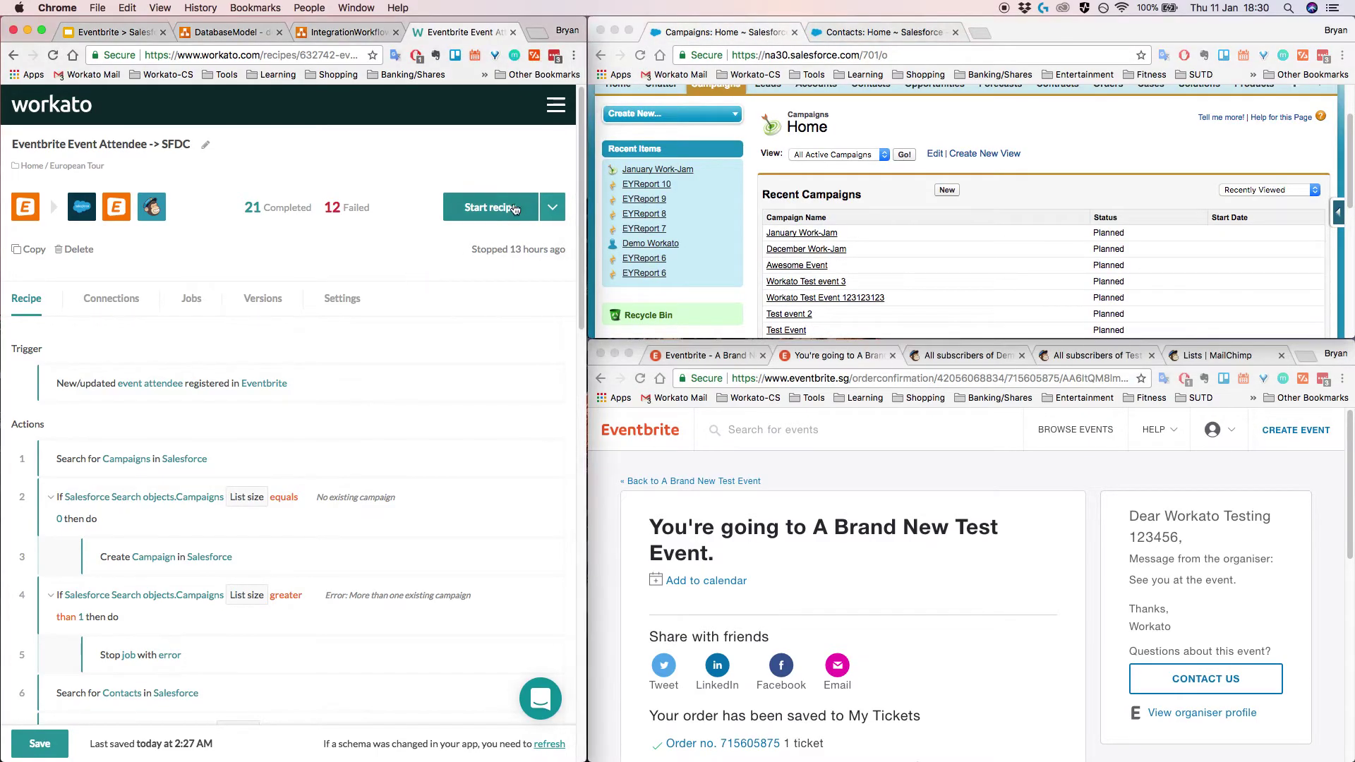
# - Start the recipe, refresh the Jobs list until the new job appears, and open its report
pyautogui.click(476, 205)
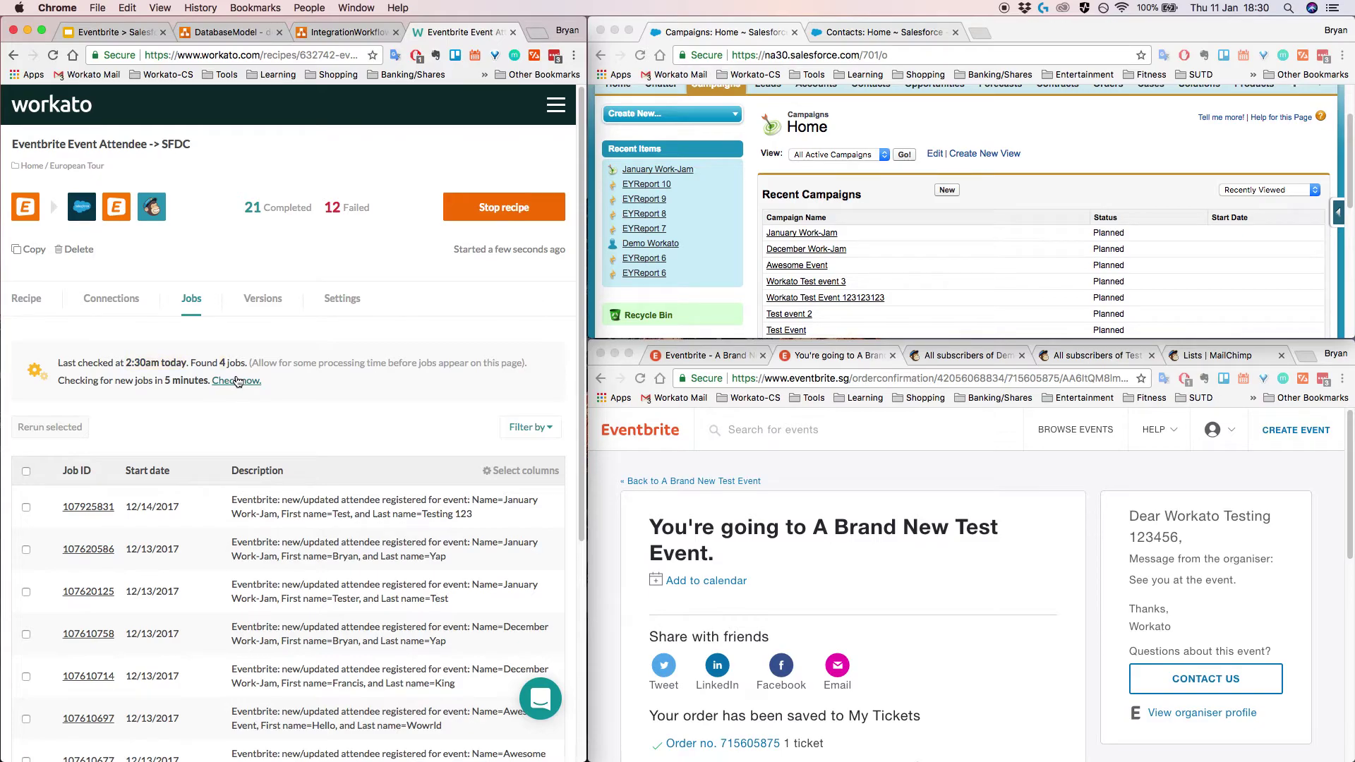
pyautogui.click(52, 55)
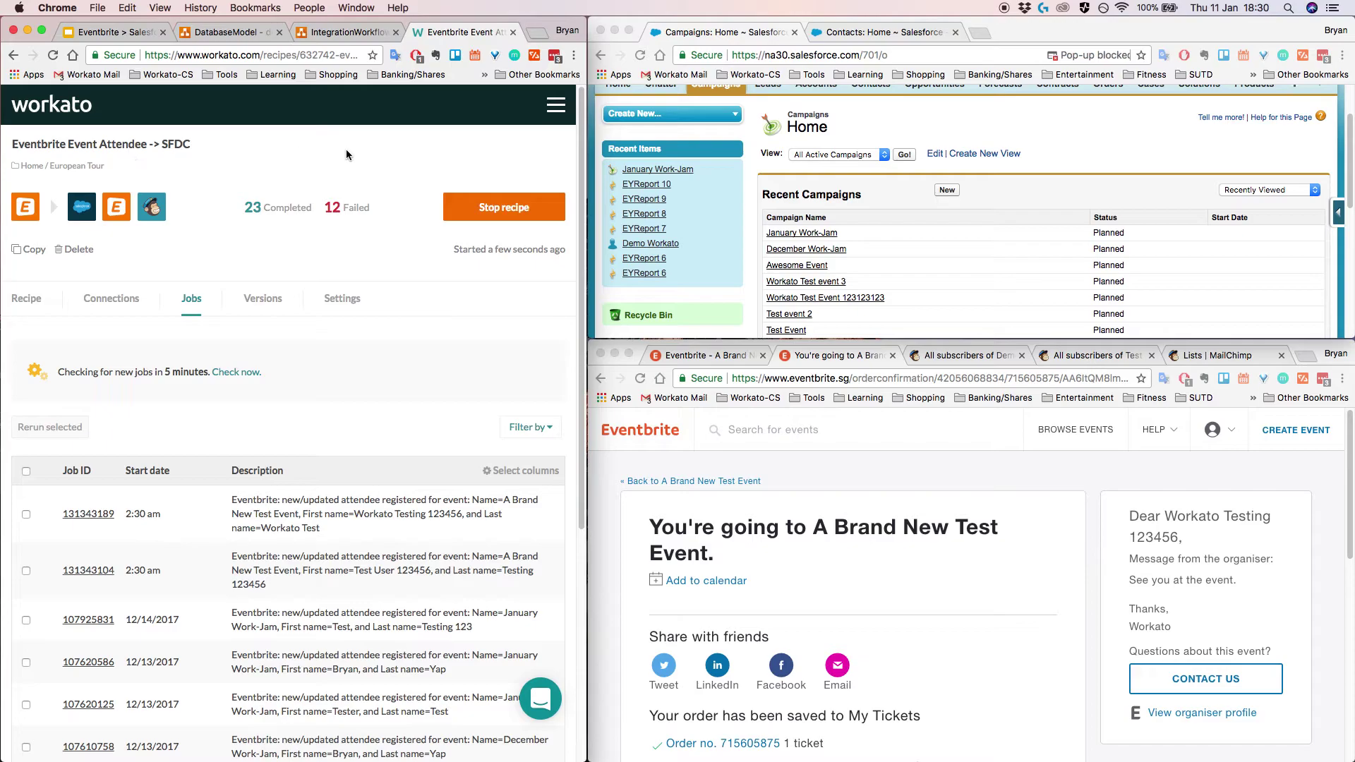
pyautogui.scroll(-1, 163, 522)
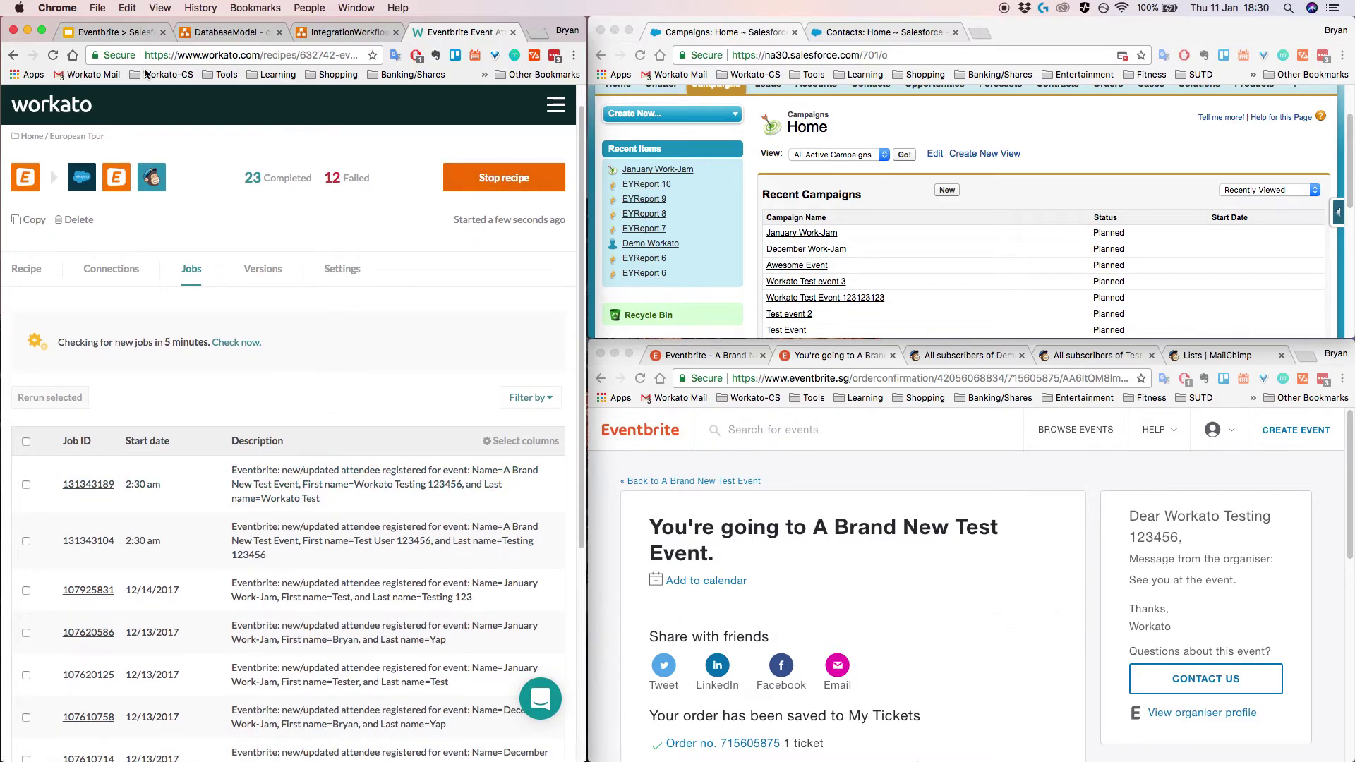
pyautogui.click(53, 55)
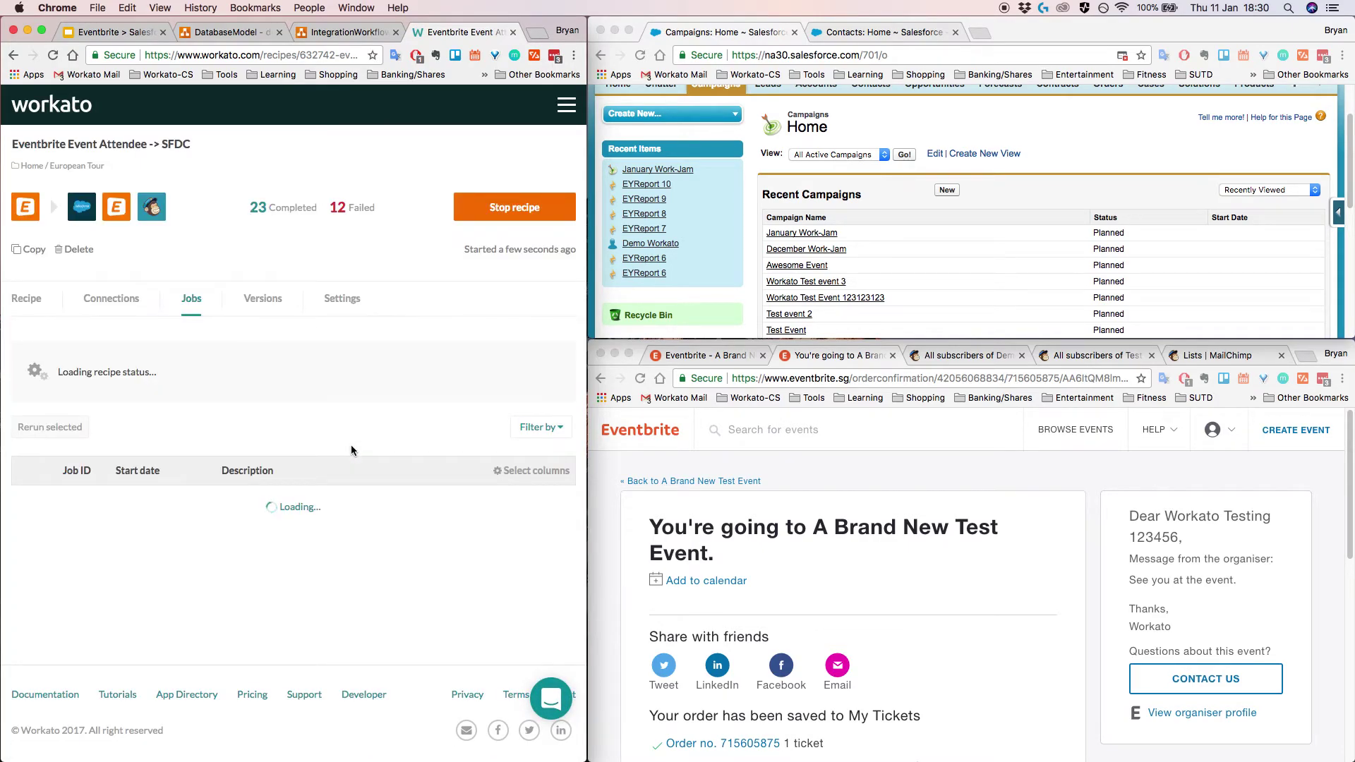
pyautogui.scroll(-1, 395, 480)
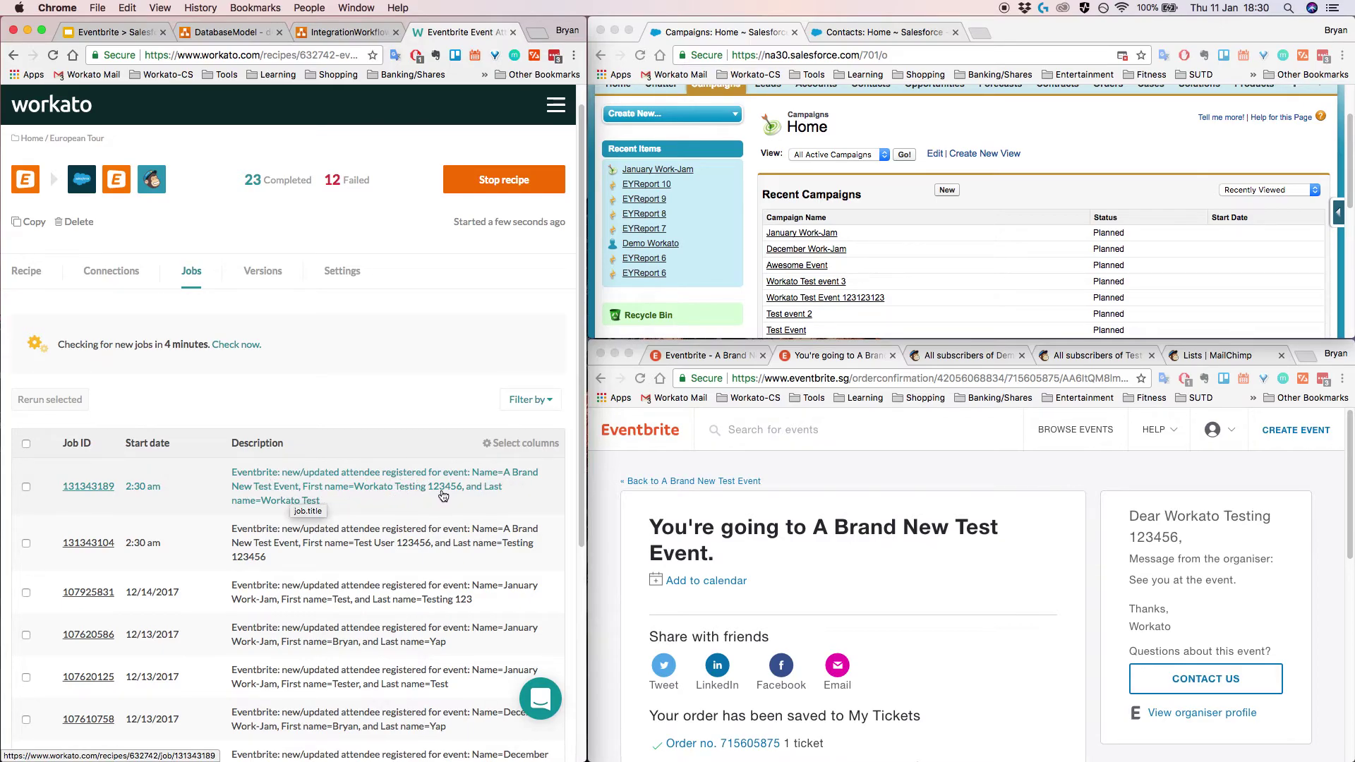
pyautogui.scroll(-5, 794, 513)
pyautogui.scroll(5, 794, 514)
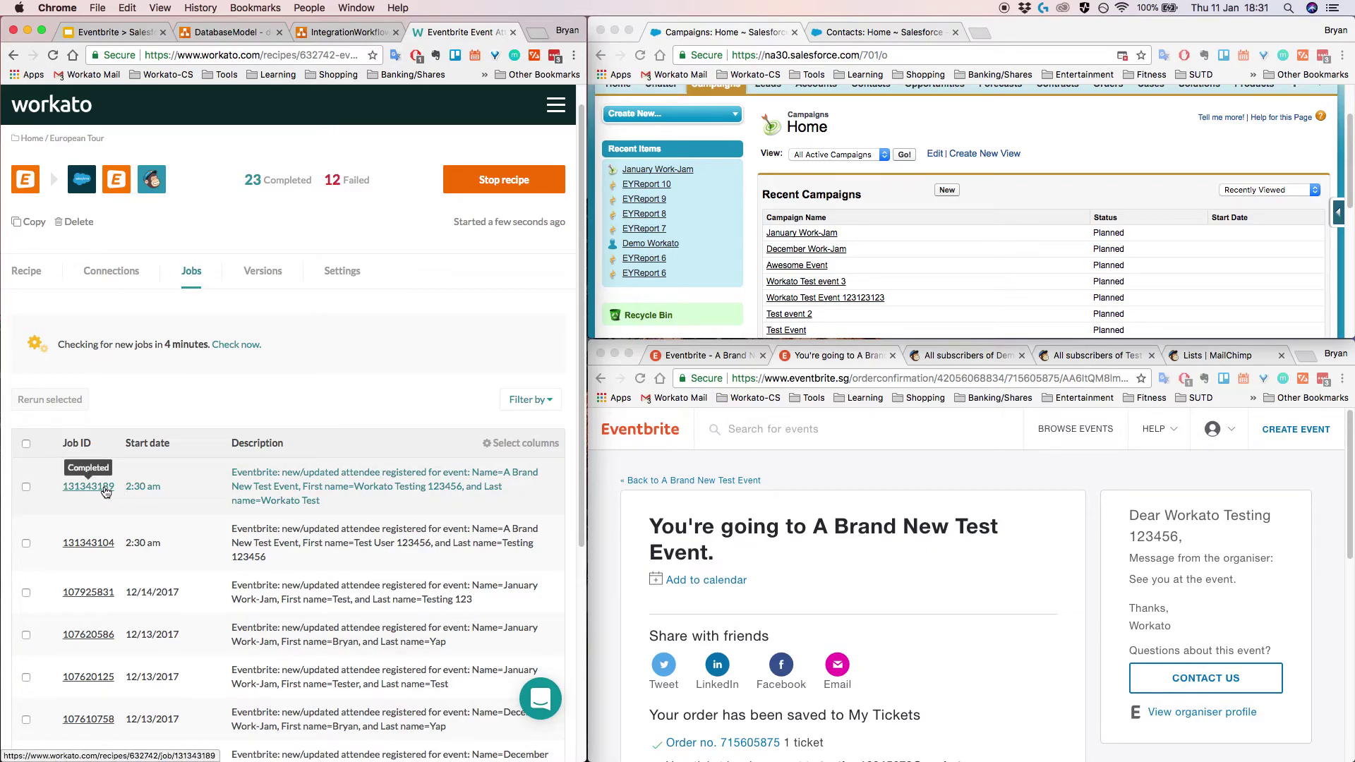
pyautogui.click(106, 490)
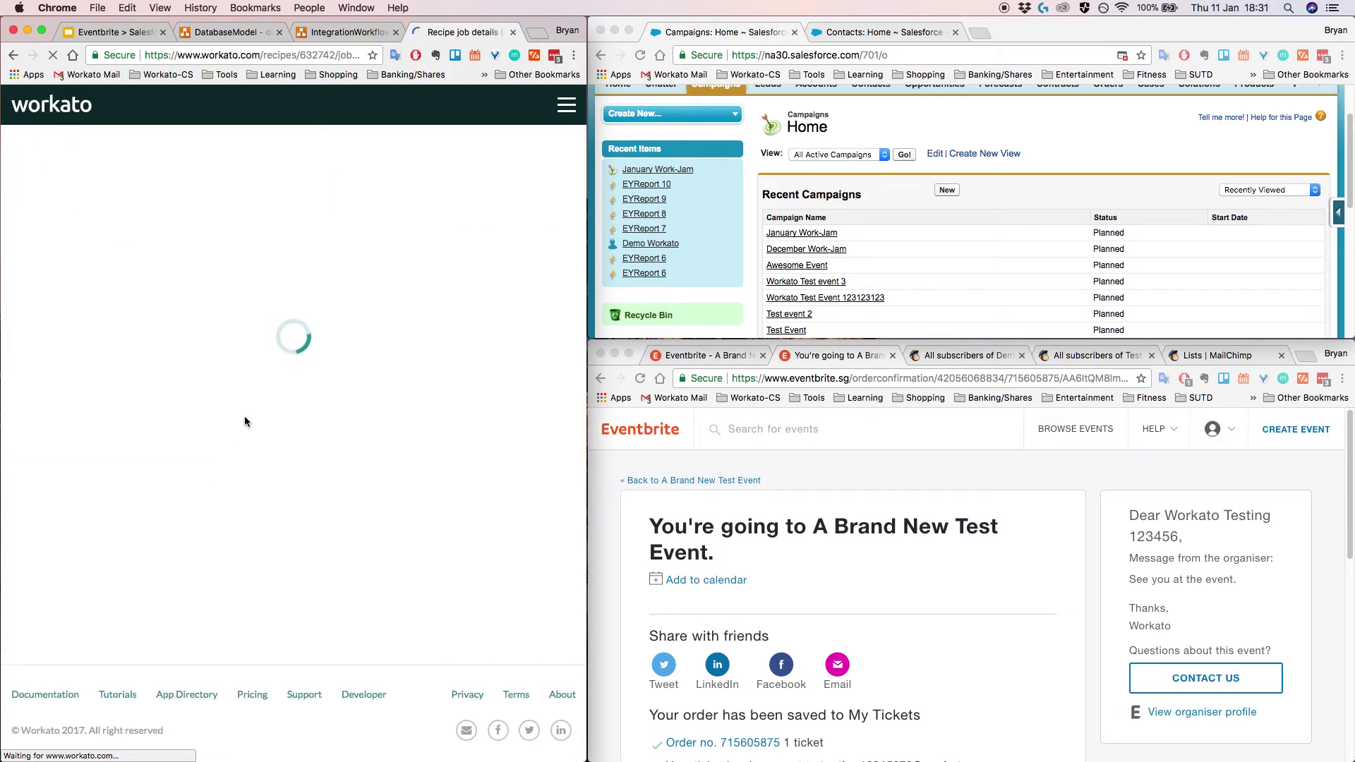
# - Expand the job report's Trigger and show the attendee data in its Output
pyautogui.scroll(-3, 307, 440)
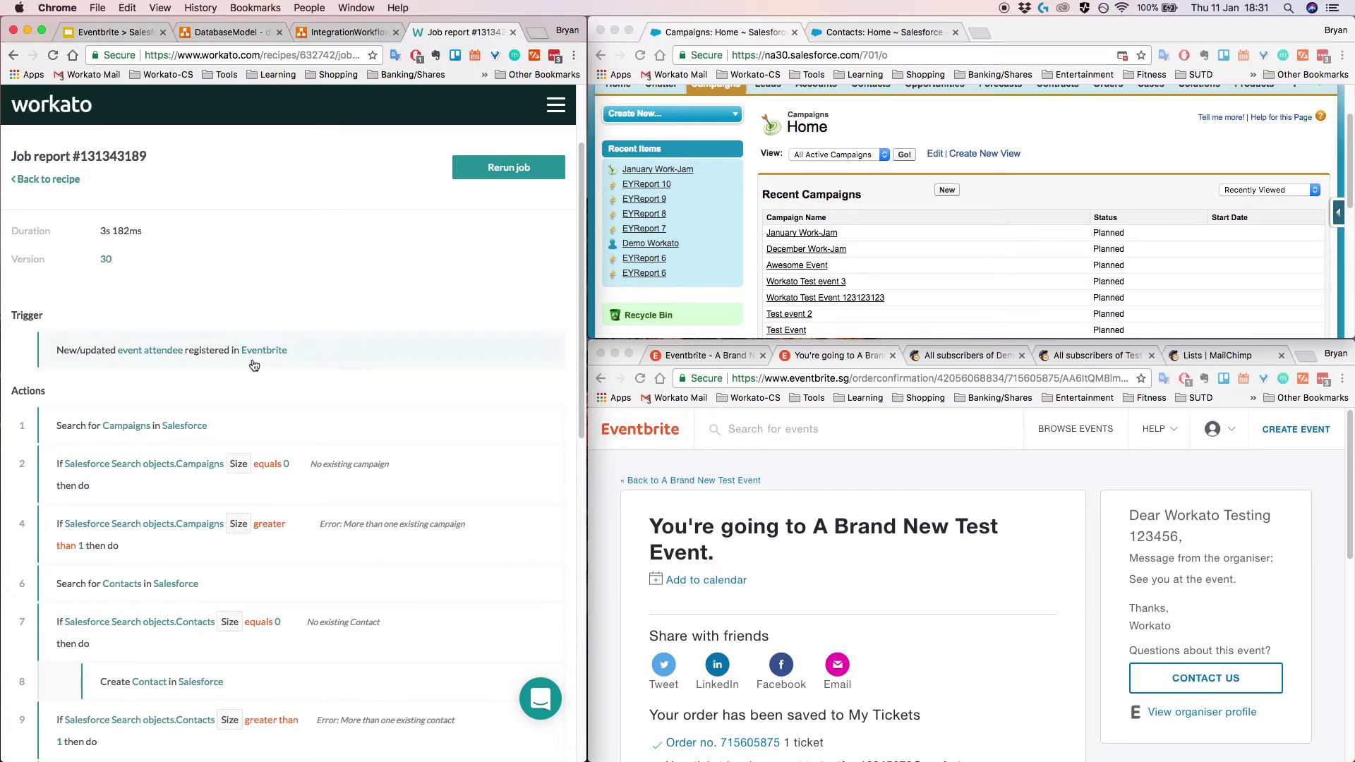
pyautogui.click(164, 363)
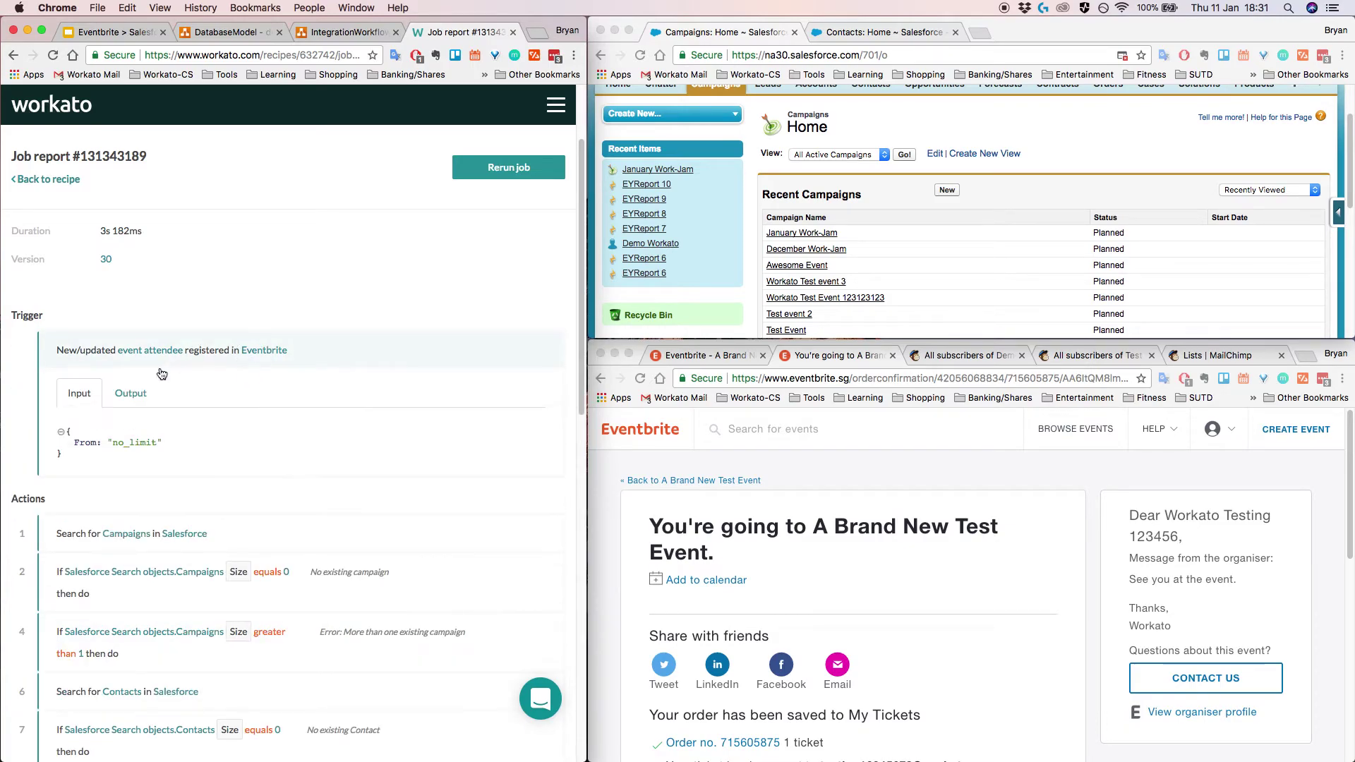
pyautogui.click(123, 400)
pyautogui.scroll(-2, 119, 442)
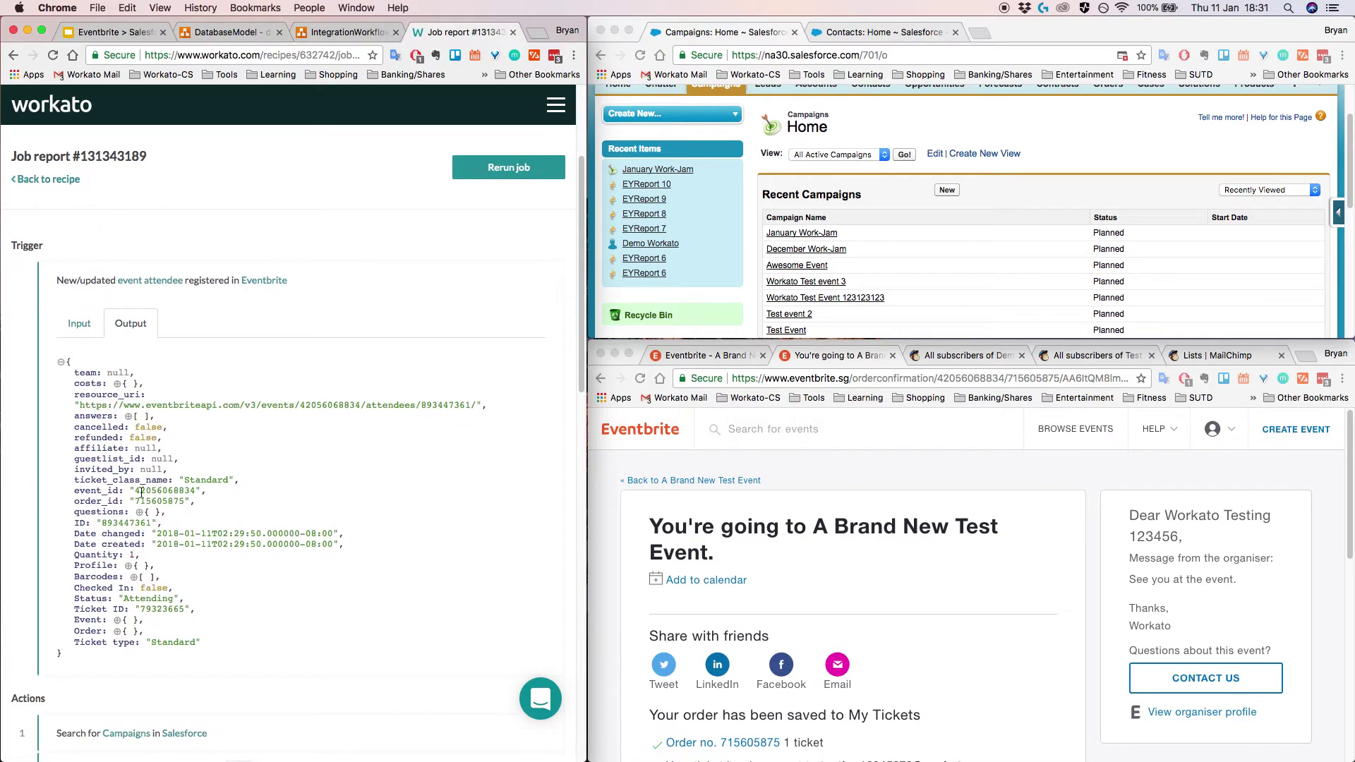
pyautogui.scroll(-2, 216, 657)
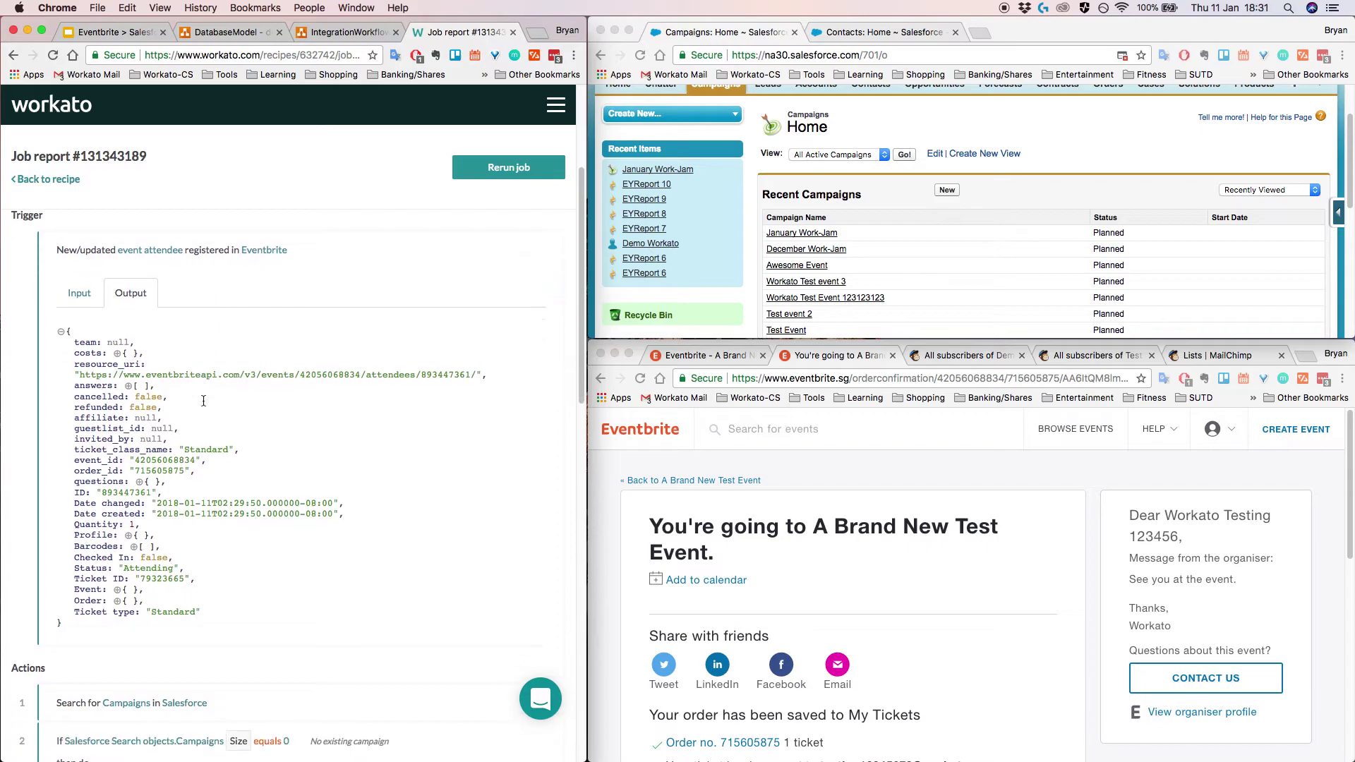
pyautogui.scroll(-5, 221, 659)
# - Inspect Action 1's Output and the found Campaign record, then collapse the step
pyautogui.click(131, 509)
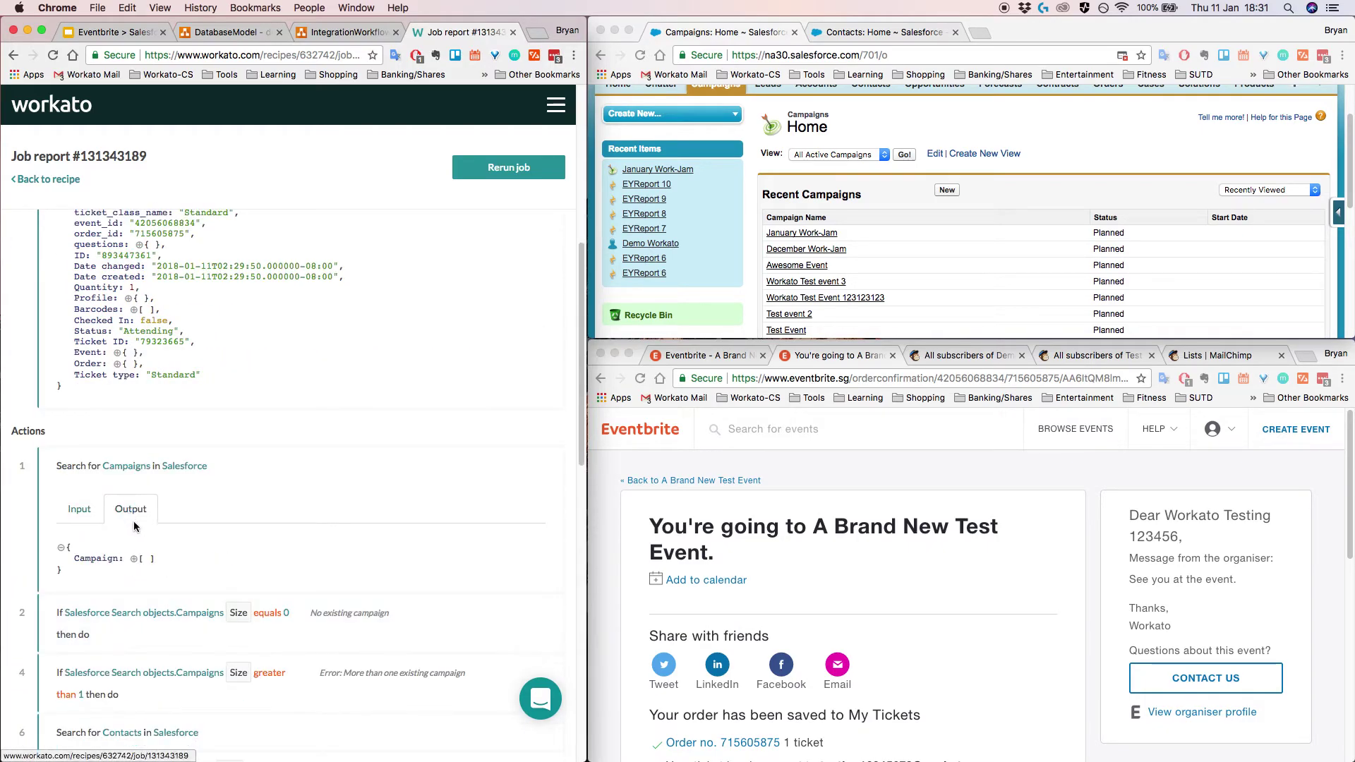
pyautogui.click(134, 558)
pyautogui.click(111, 569)
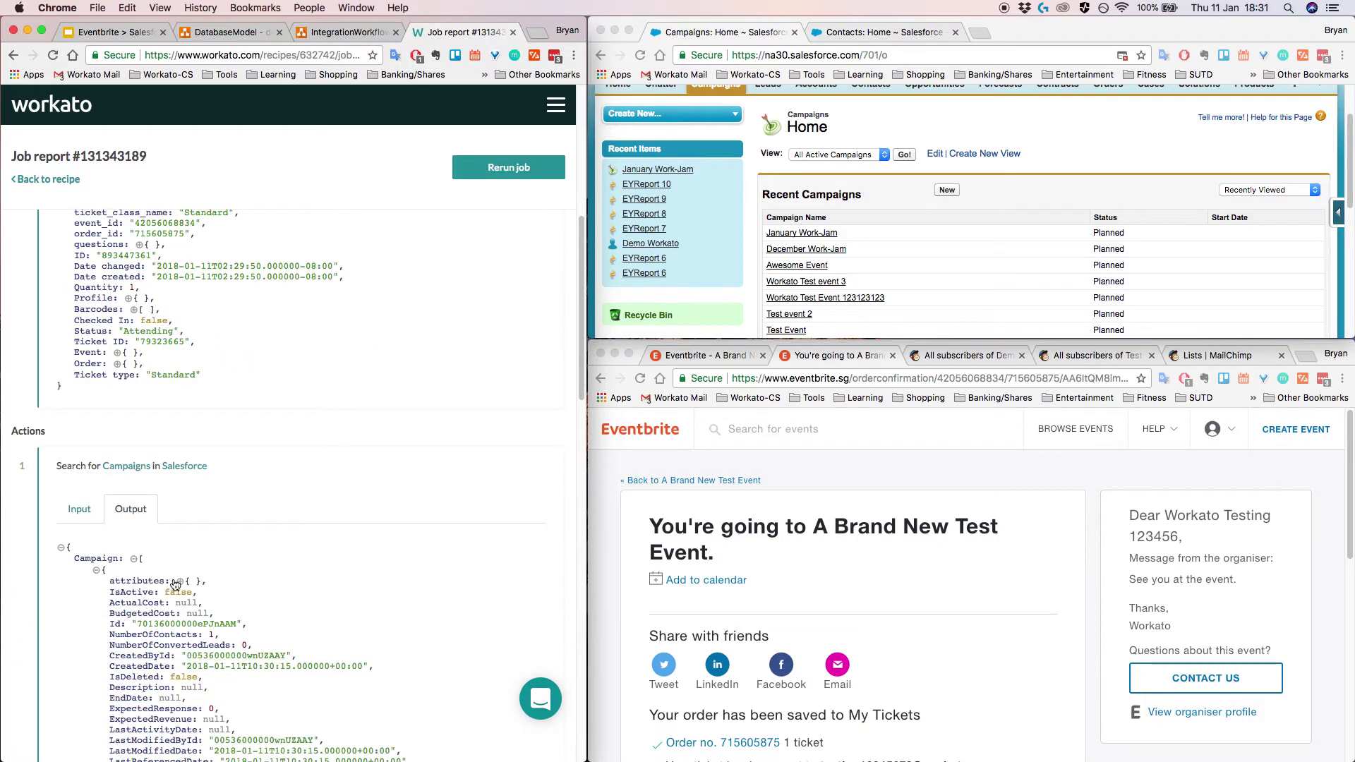
pyautogui.click(96, 569)
pyautogui.click(79, 509)
pyautogui.click(131, 468)
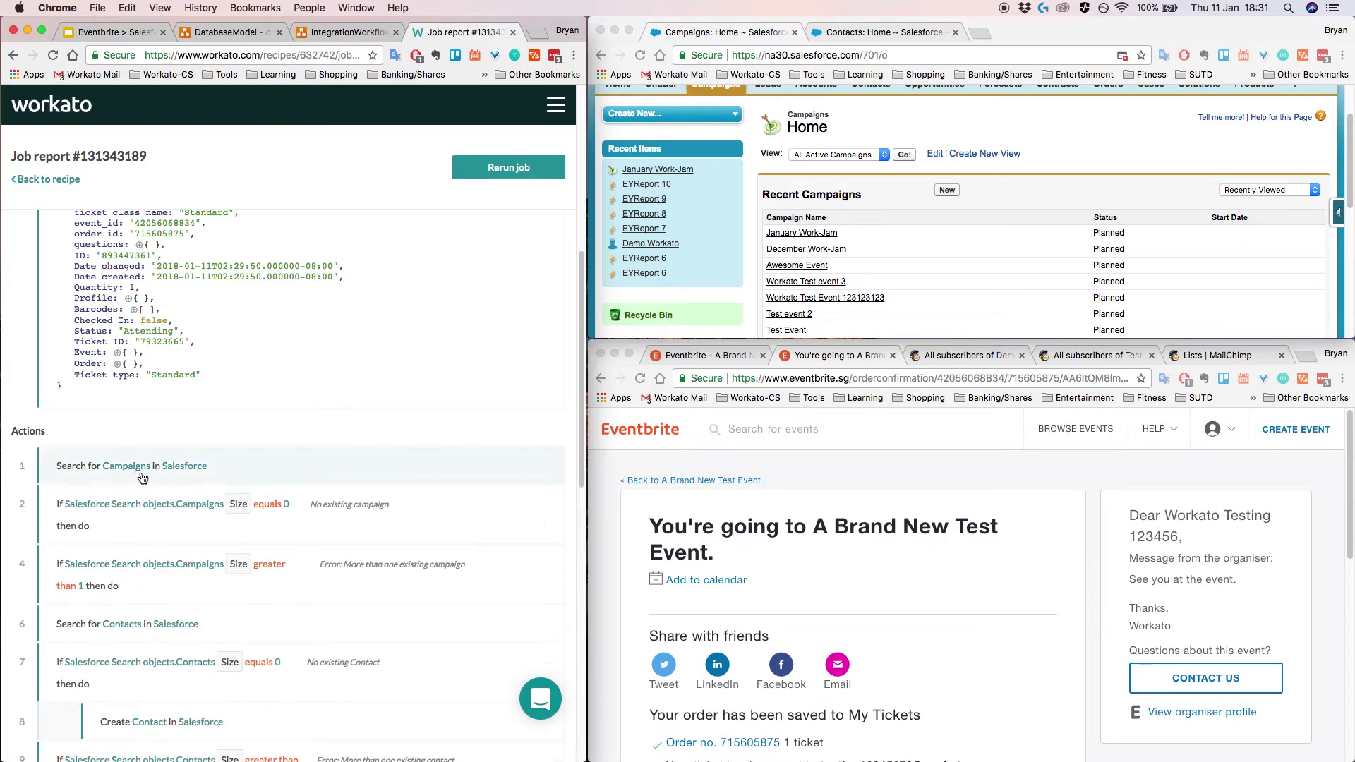
pyautogui.scroll(-9, 387, 424)
pyautogui.scroll(15, 388, 339)
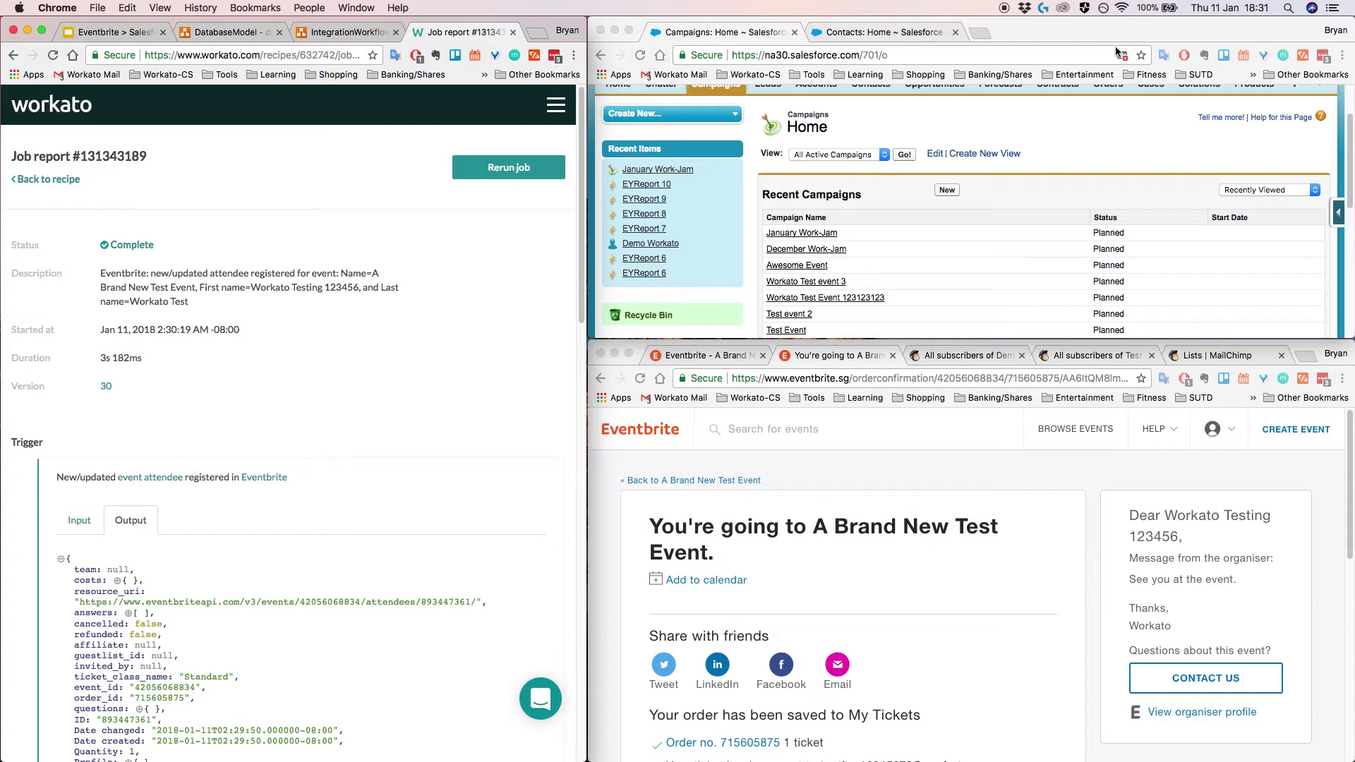
pyautogui.click(641, 62)
# - Open the 'A Brand New Test Event' campaign and check its Campaign Members against the Contacts list
pyautogui.click(640, 60)
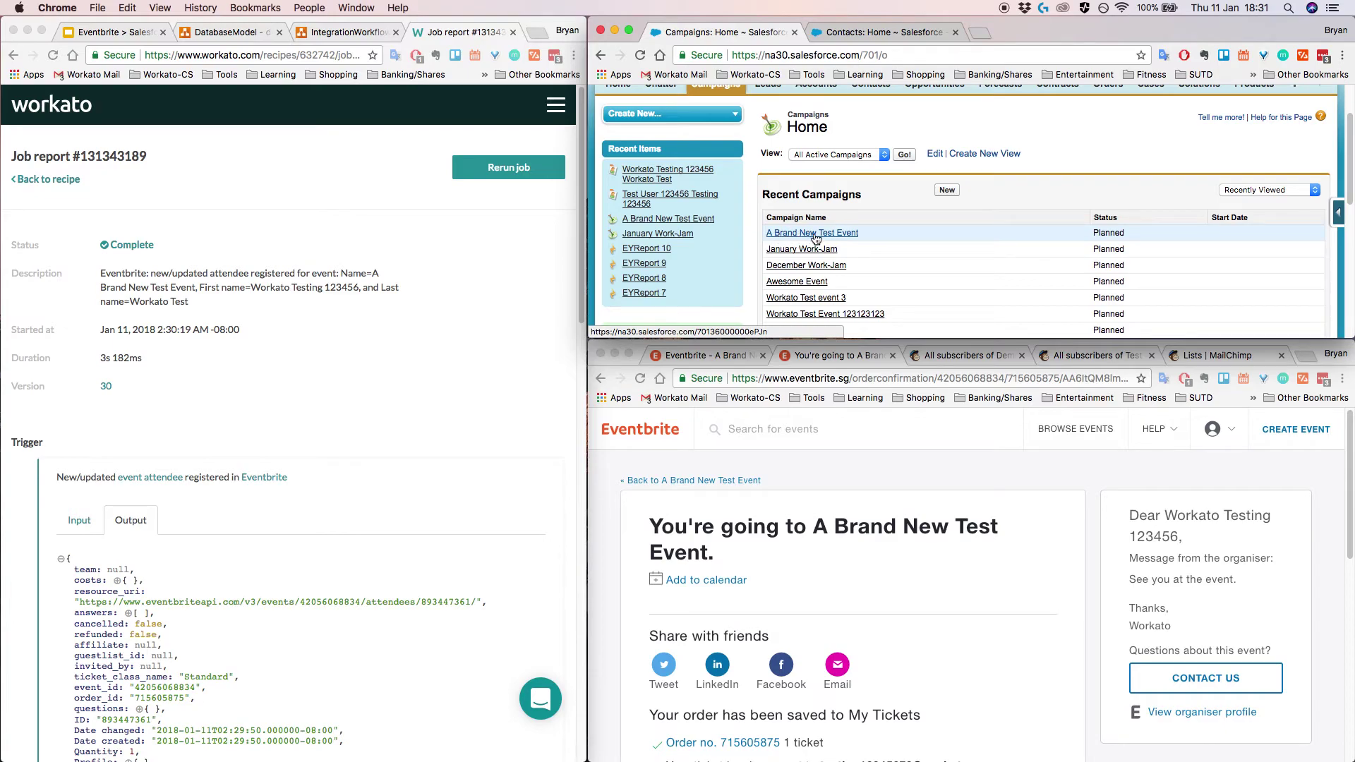
pyautogui.click(883, 32)
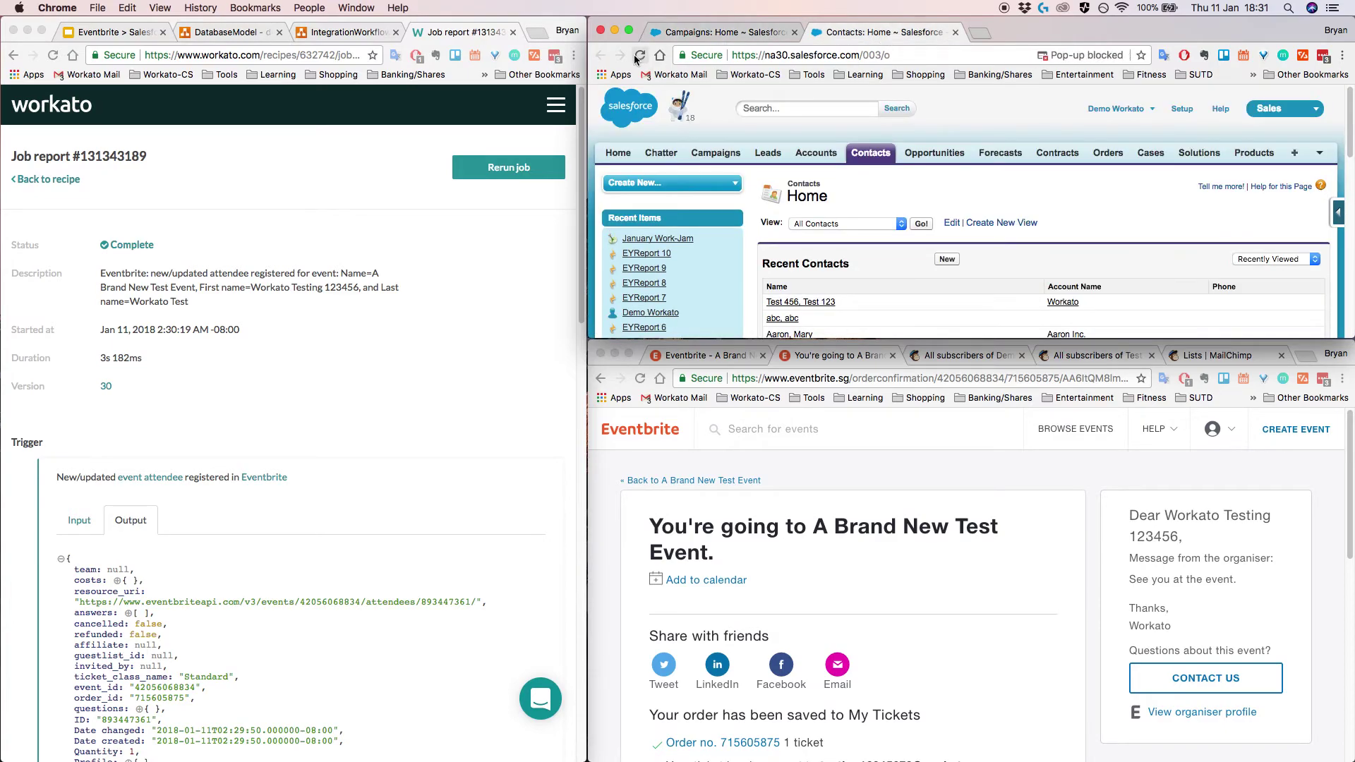
pyautogui.click(640, 56)
pyautogui.click(720, 32)
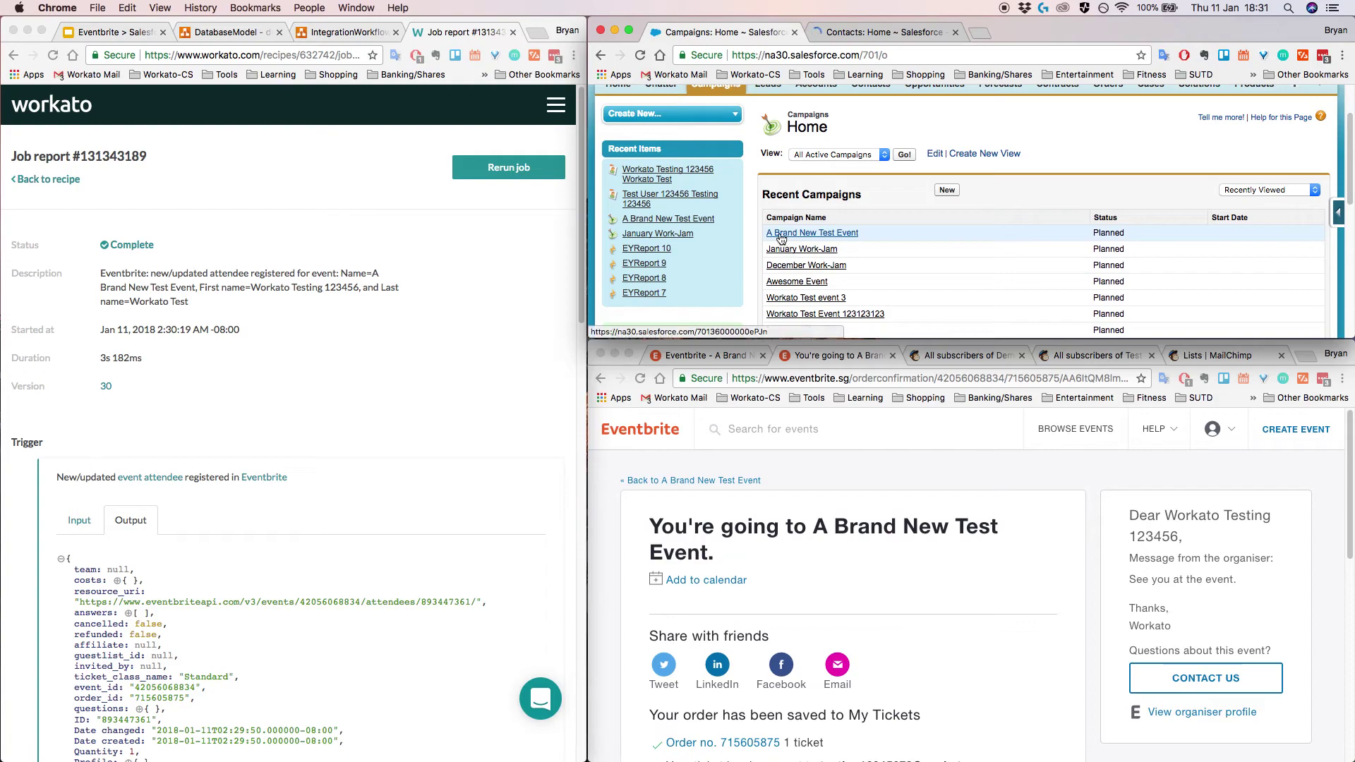
pyautogui.click(781, 235)
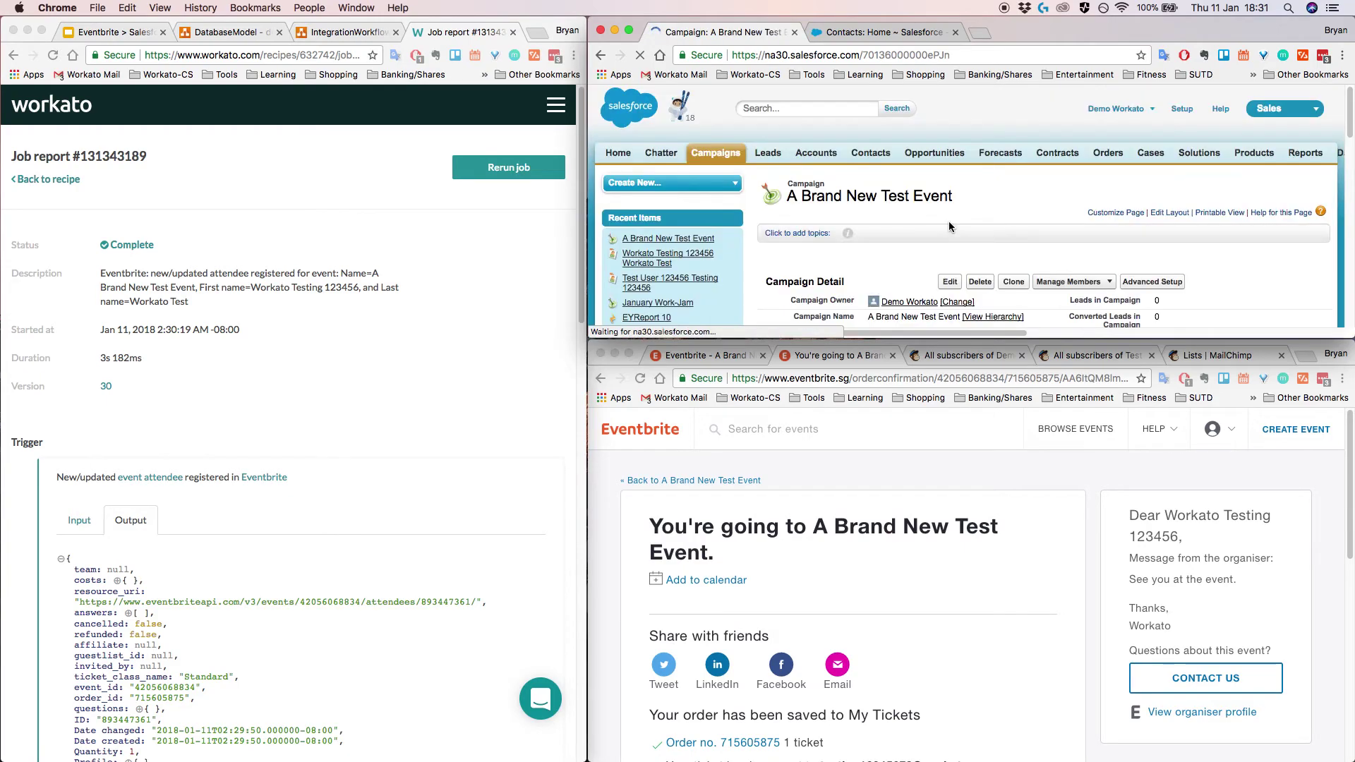
pyautogui.scroll(-15, 949, 222)
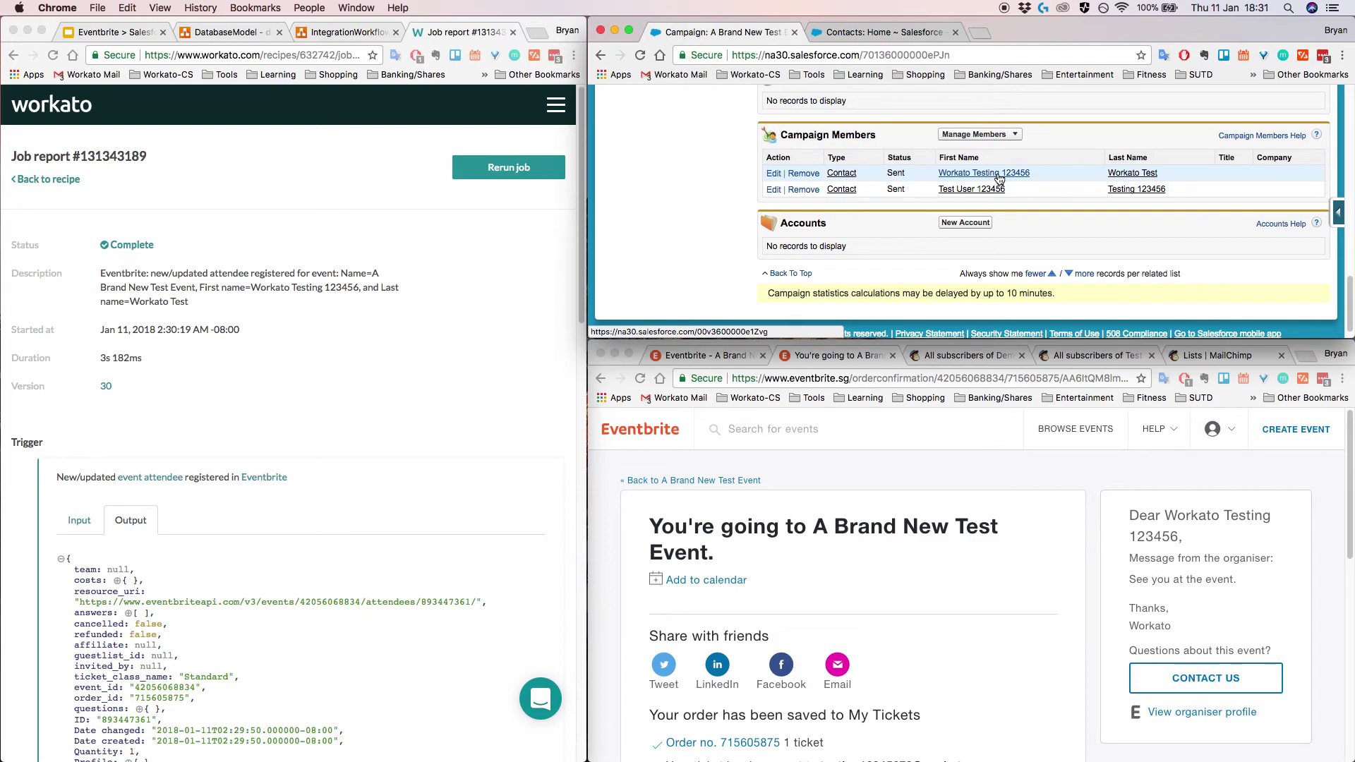
pyautogui.click(903, 32)
pyautogui.scroll(-2, 911, 253)
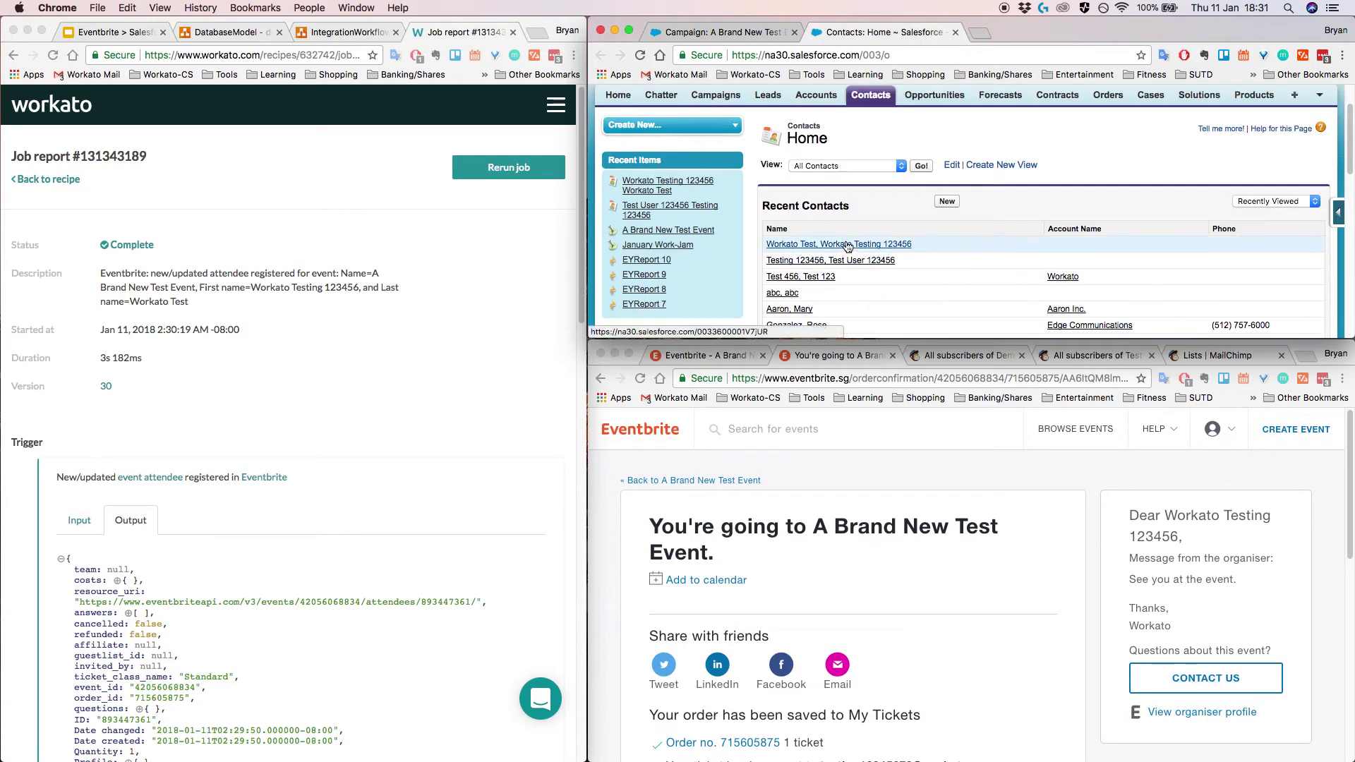
pyautogui.click(735, 30)
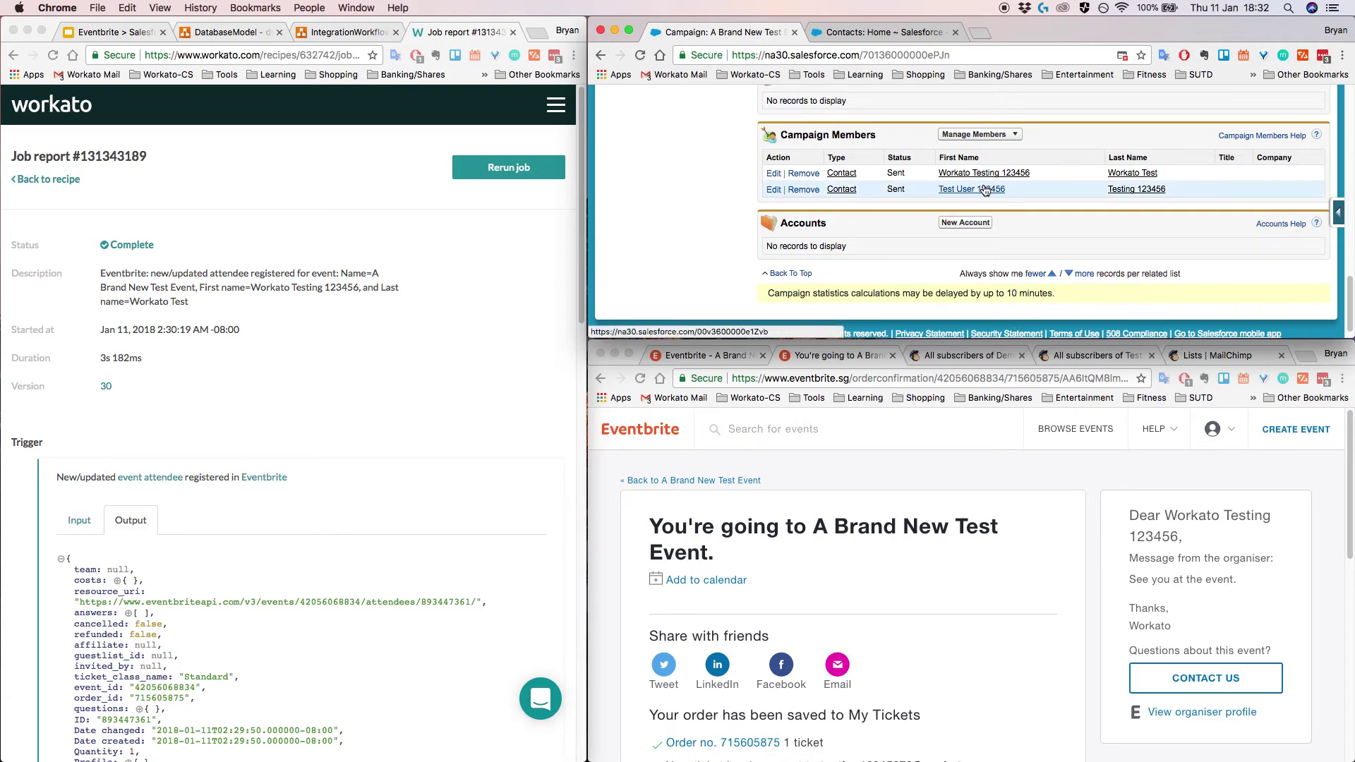
pyautogui.click(1192, 356)
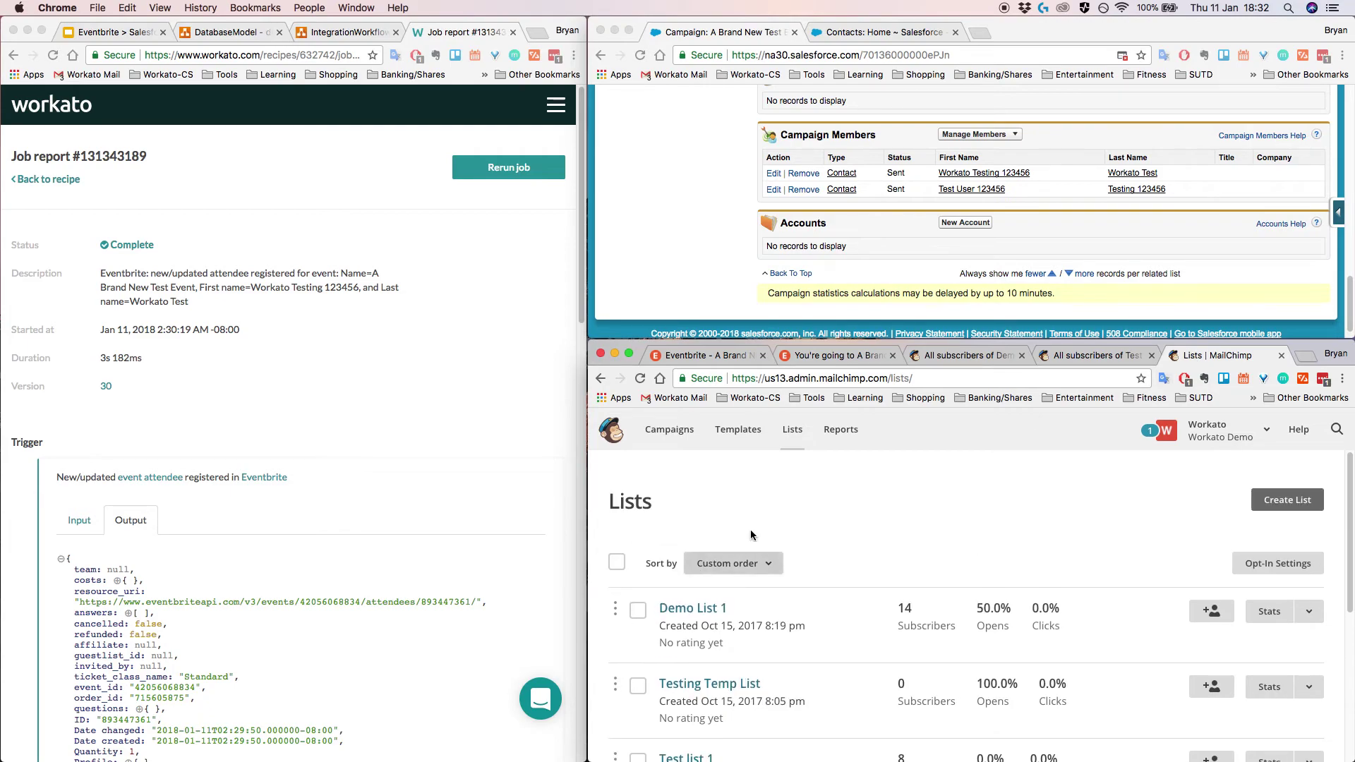
# - Open Demo List 1's subscribers, reload, and go to page 2 to find the test address Subscribed
pyautogui.click(967, 355)
pyautogui.click(641, 379)
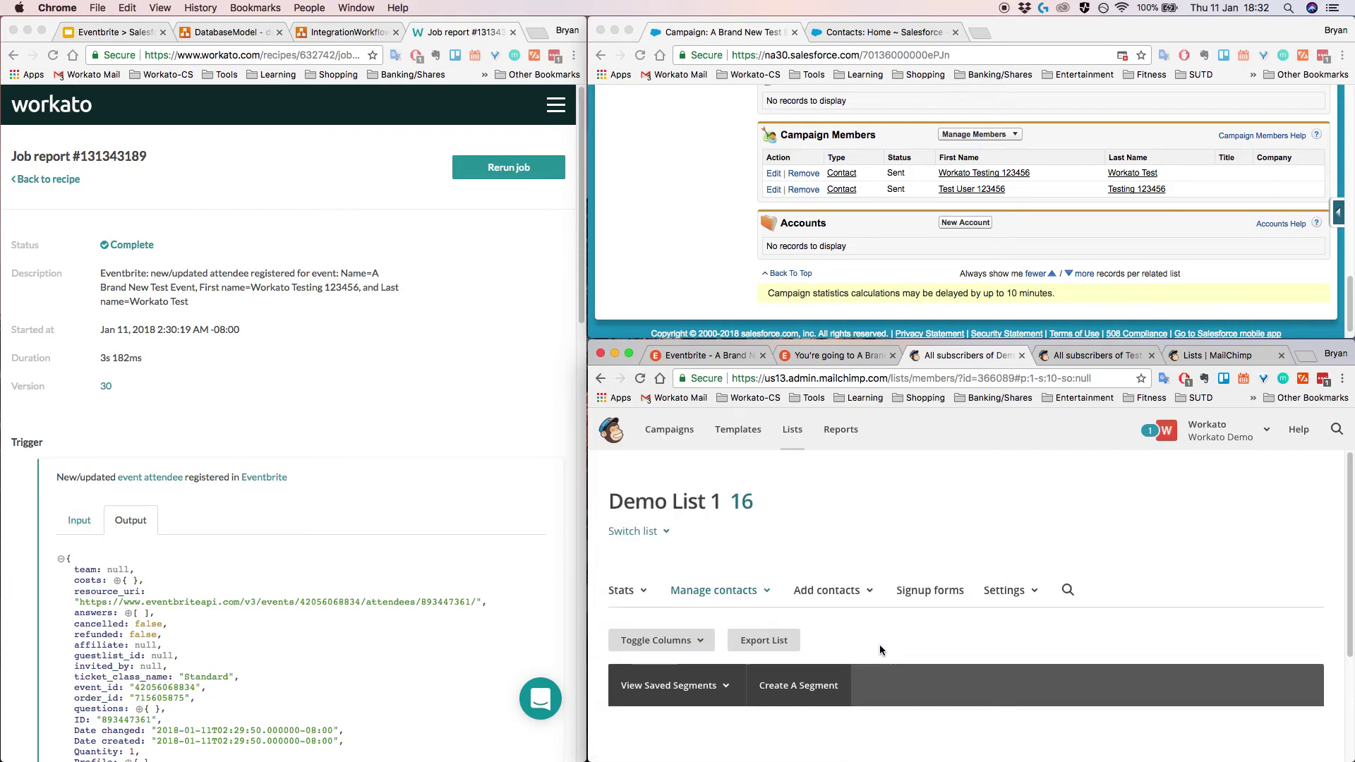
pyautogui.scroll(-5, 875, 642)
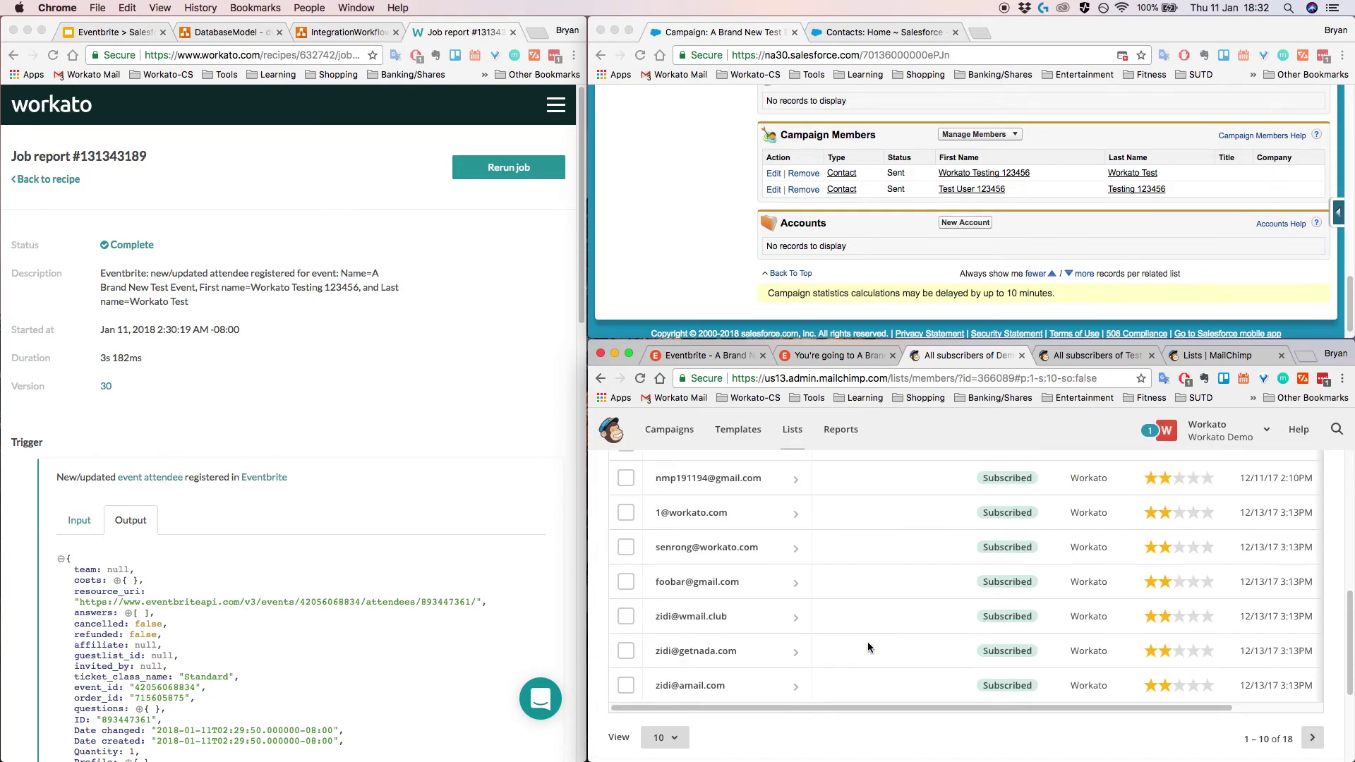
pyautogui.click(1306, 644)
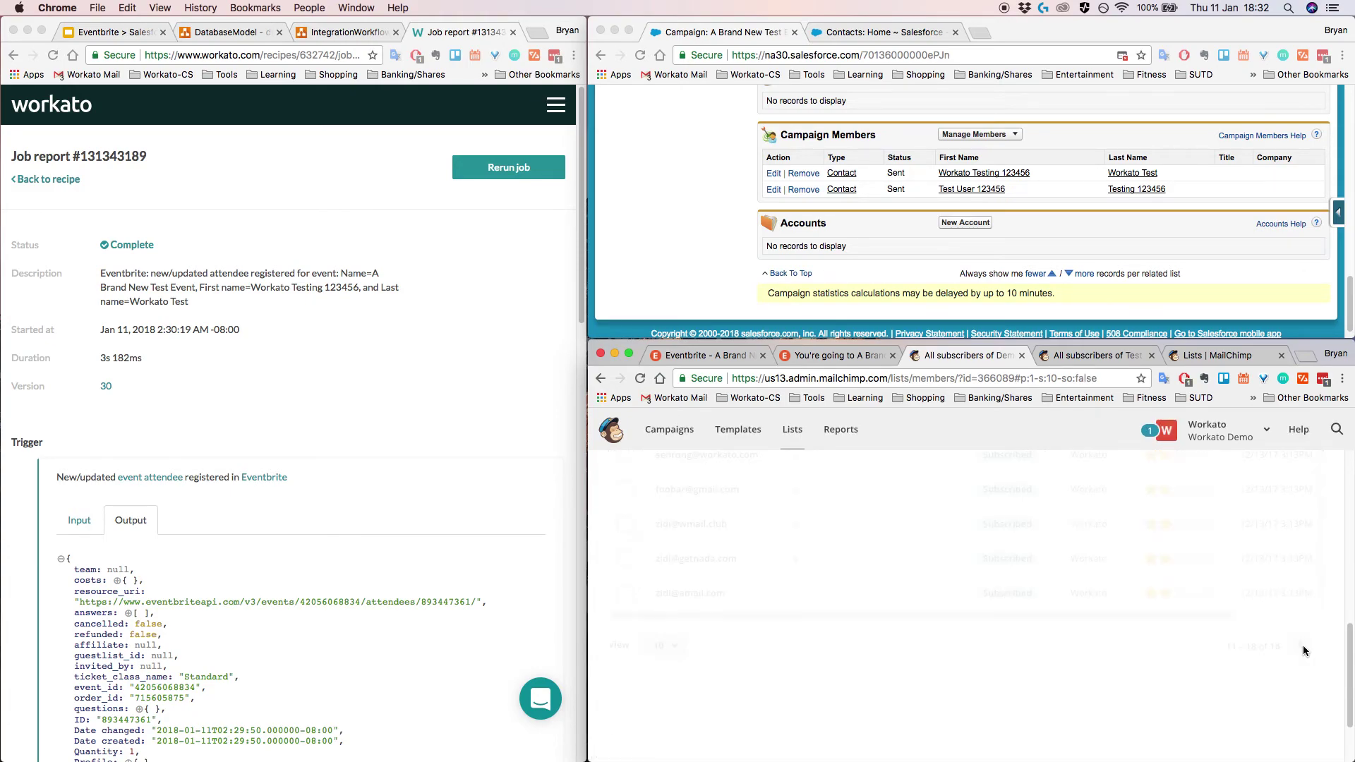
pyautogui.scroll(3, 717, 555)
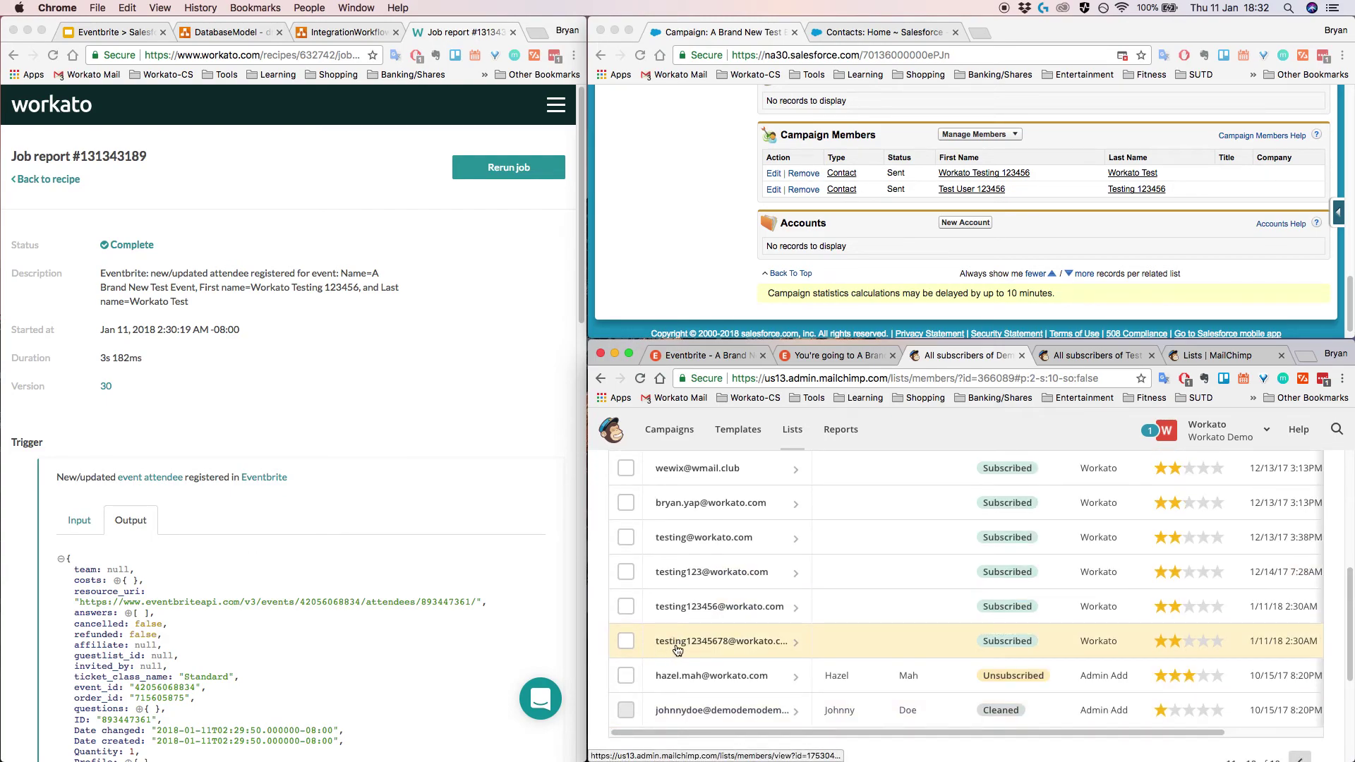
pyautogui.scroll(1, 689, 601)
pyautogui.scroll(-1, 689, 601)
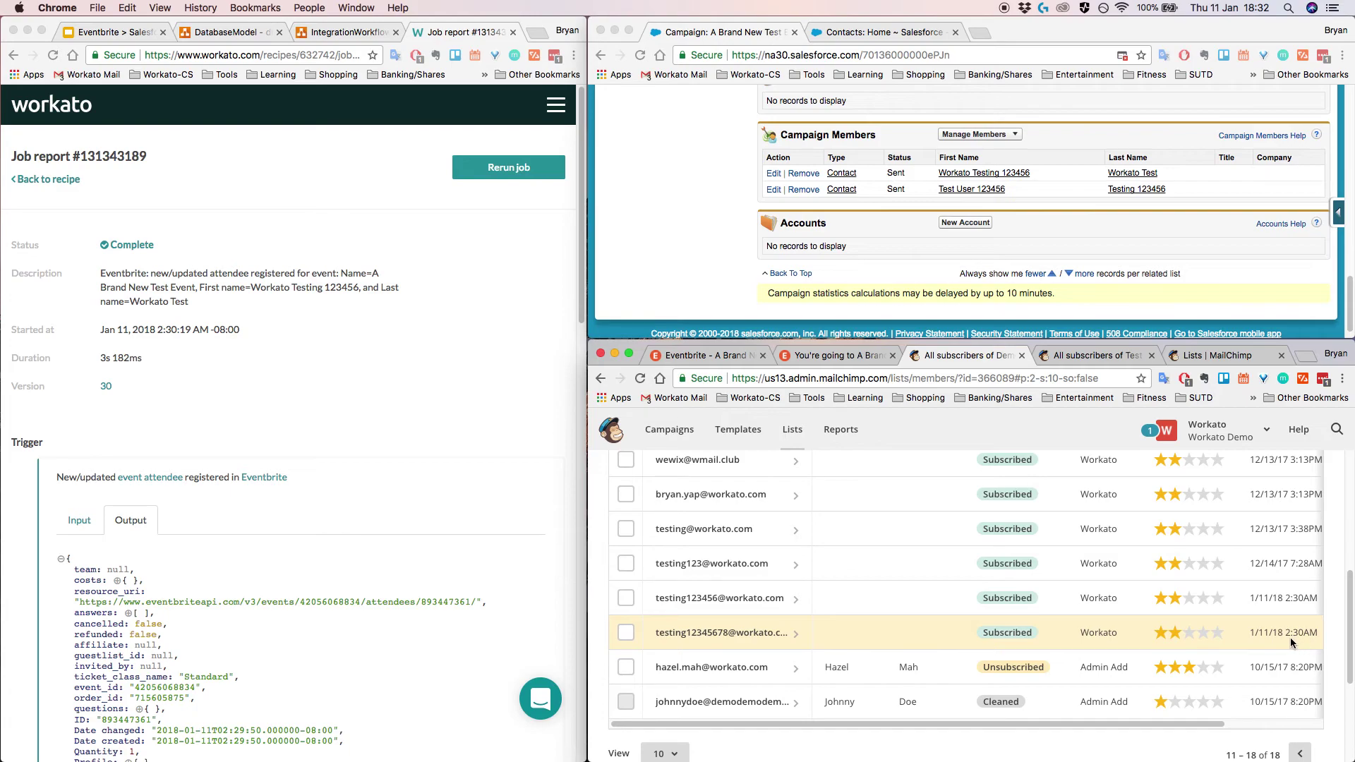
pyautogui.click(363, 475)
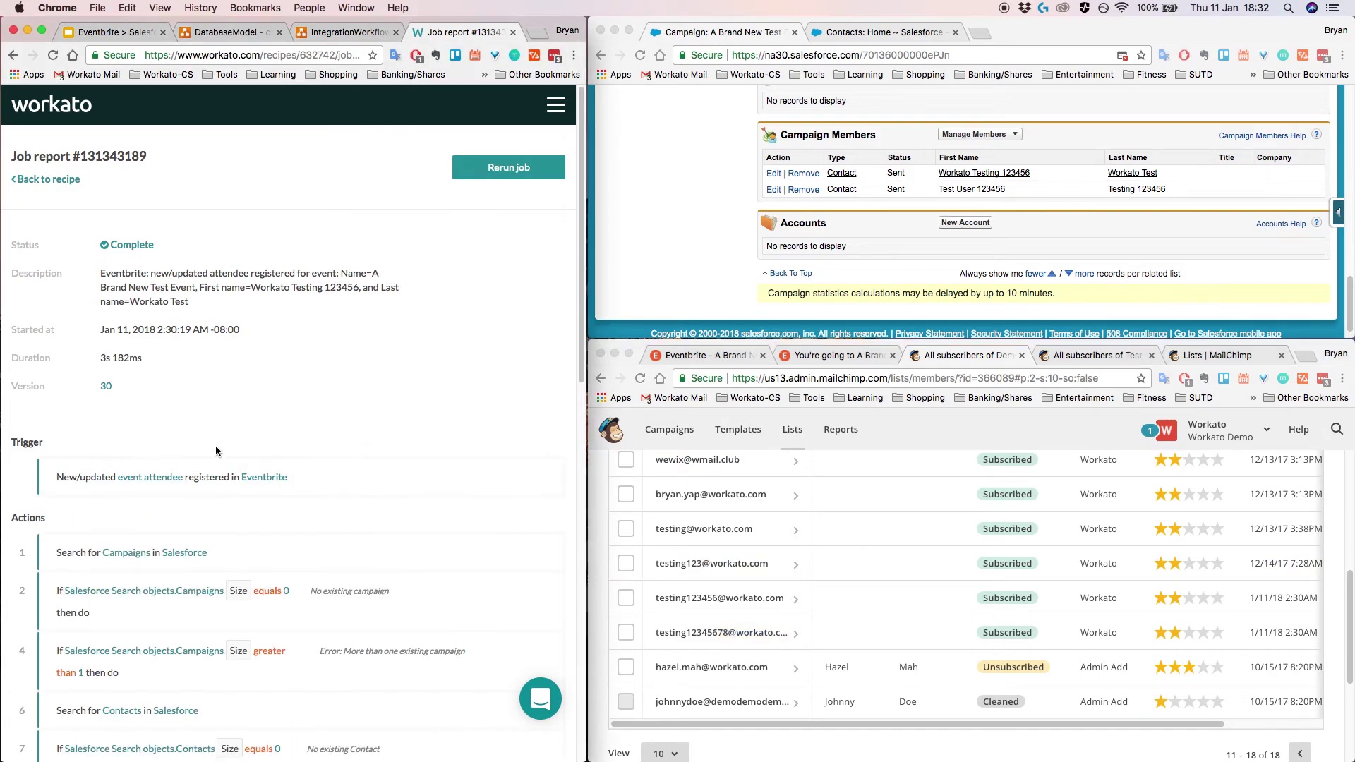
# - Find the job's Add subscriber in MailChimp step and expand it to review its input
pyautogui.scroll(-5, 216, 451)
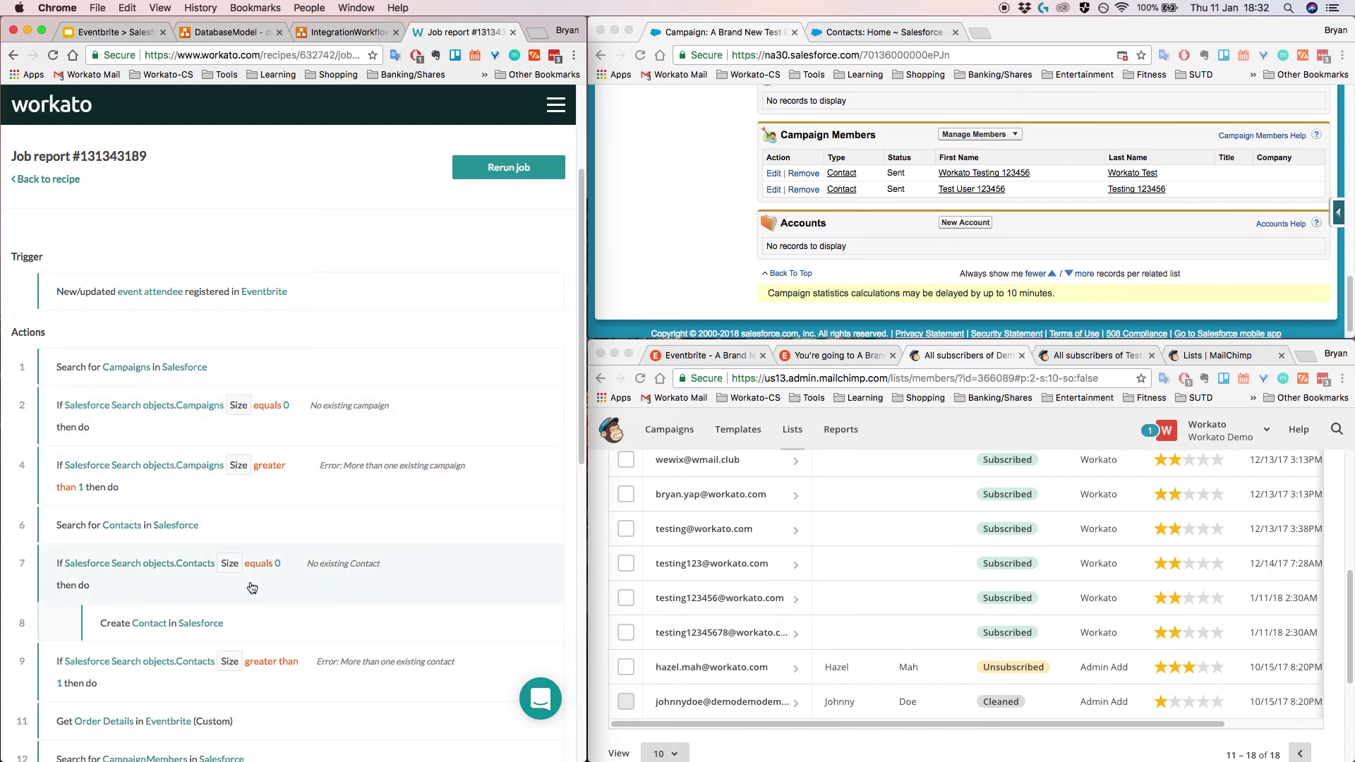
pyautogui.scroll(6, 291, 378)
pyautogui.scroll(-7, 240, 423)
pyautogui.scroll(-15, 251, 573)
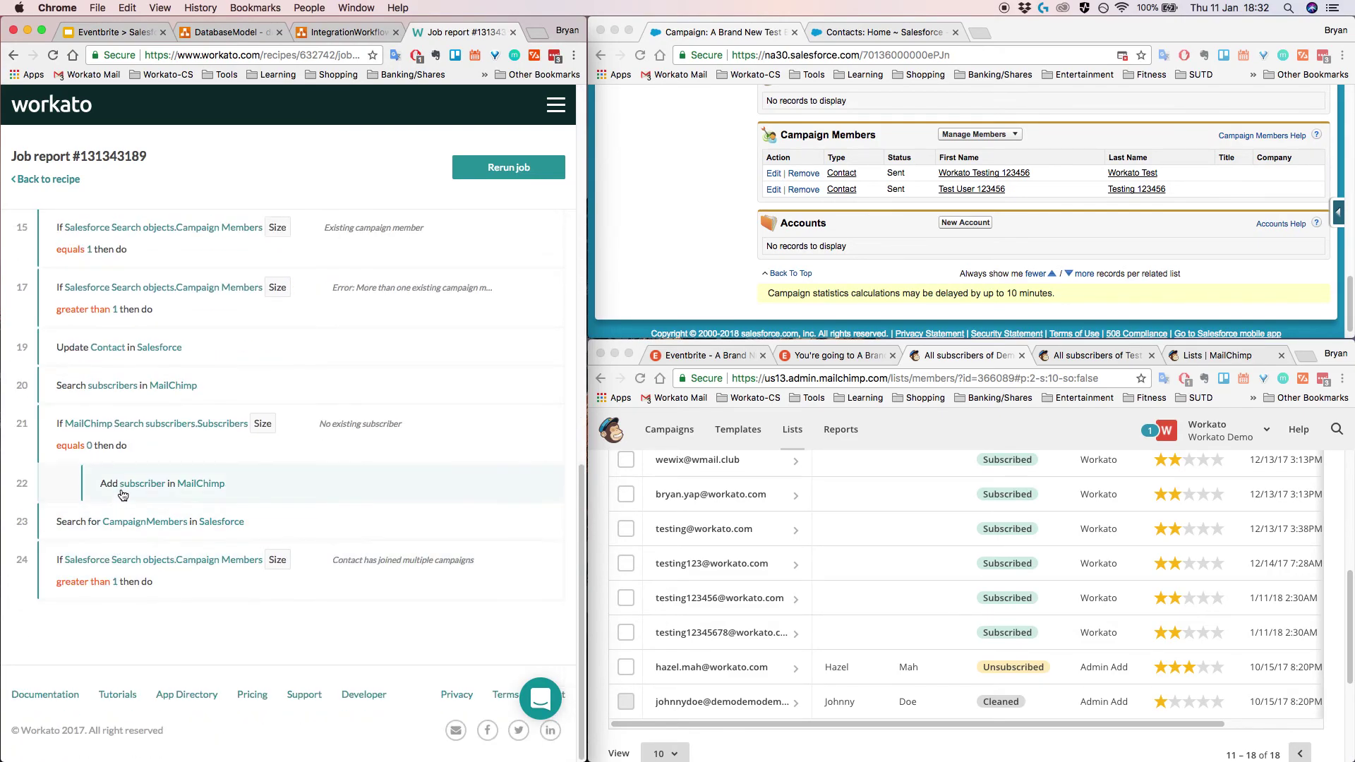
pyautogui.click(132, 484)
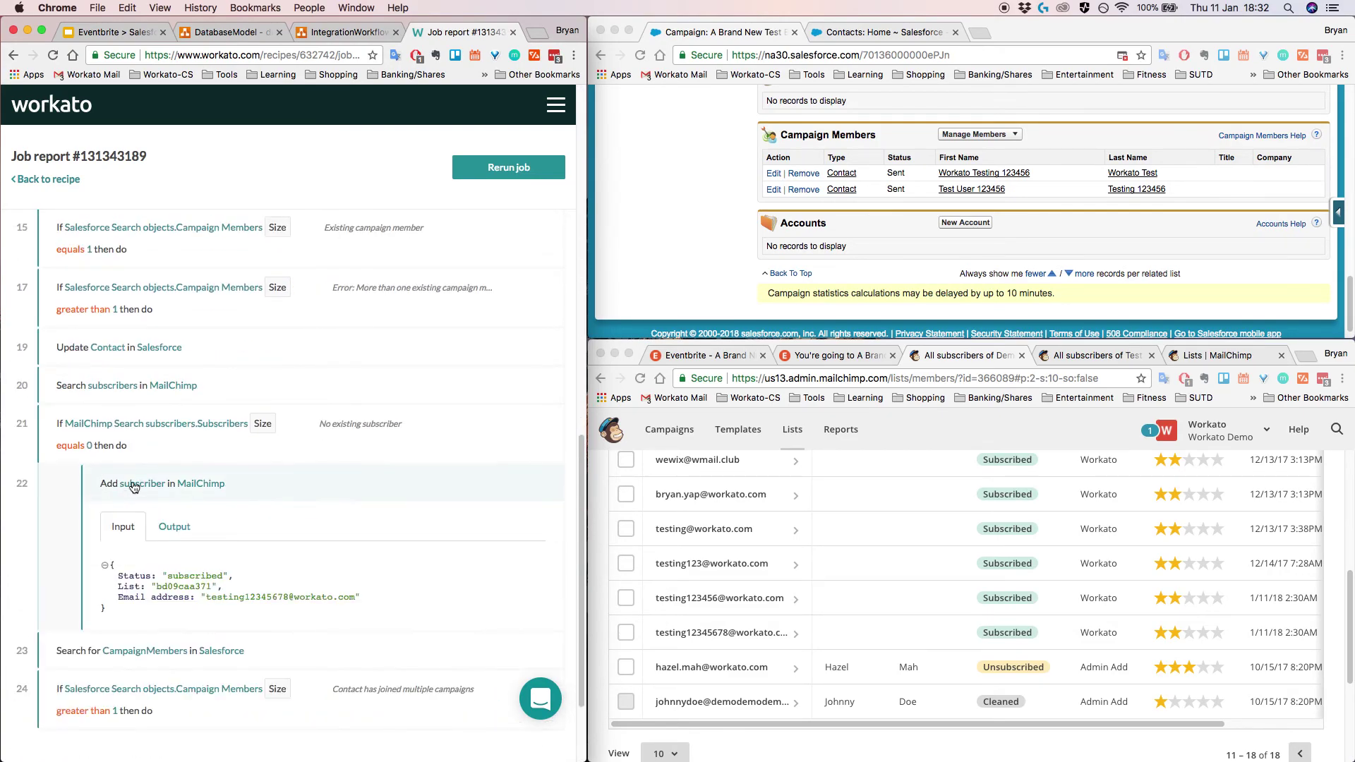
pyautogui.moveTo(207, 600); pyautogui.dragTo(355, 598)
# - Confirm the MailChimp step's output shows a subscribed status, then return to the recipe
pyautogui.click(174, 527)
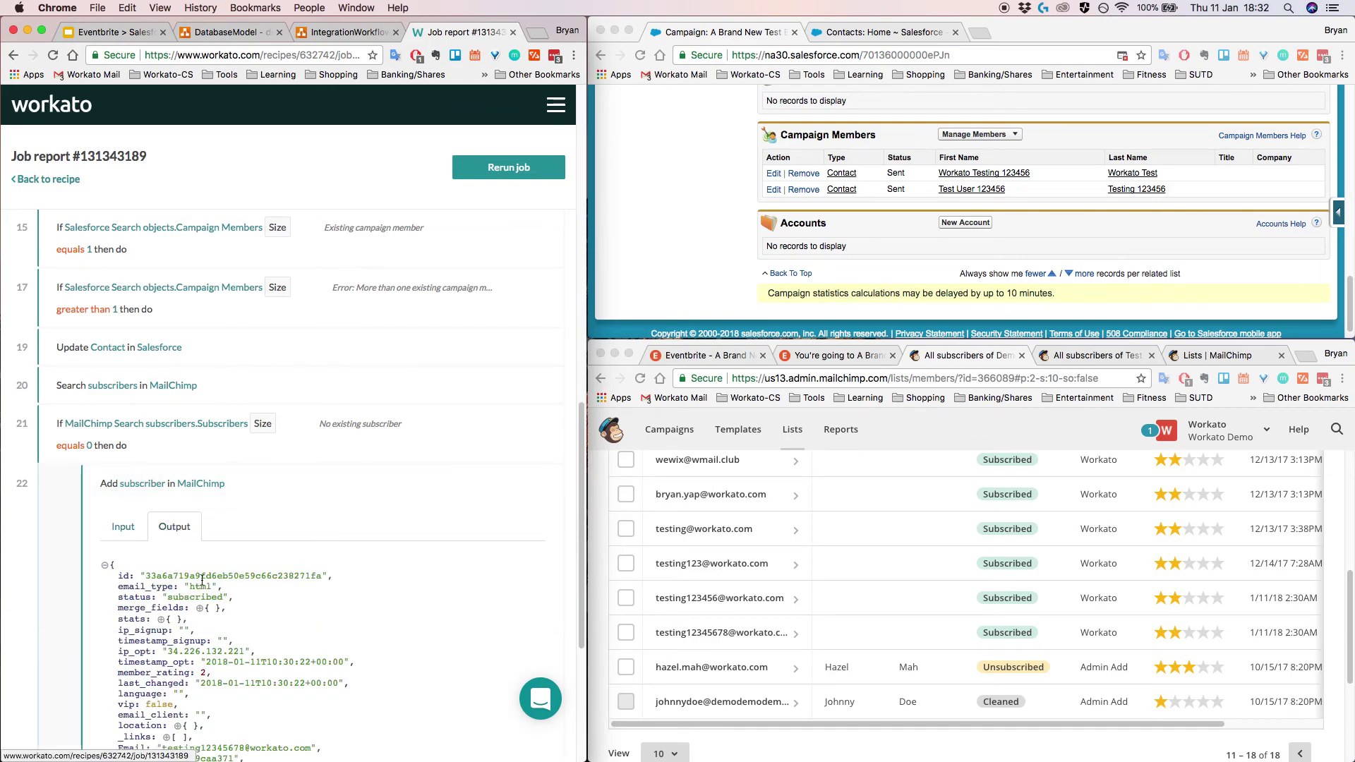
pyautogui.scroll(-1, 153, 571)
pyautogui.scroll(-4, 154, 571)
pyautogui.scroll(15, 180, 362)
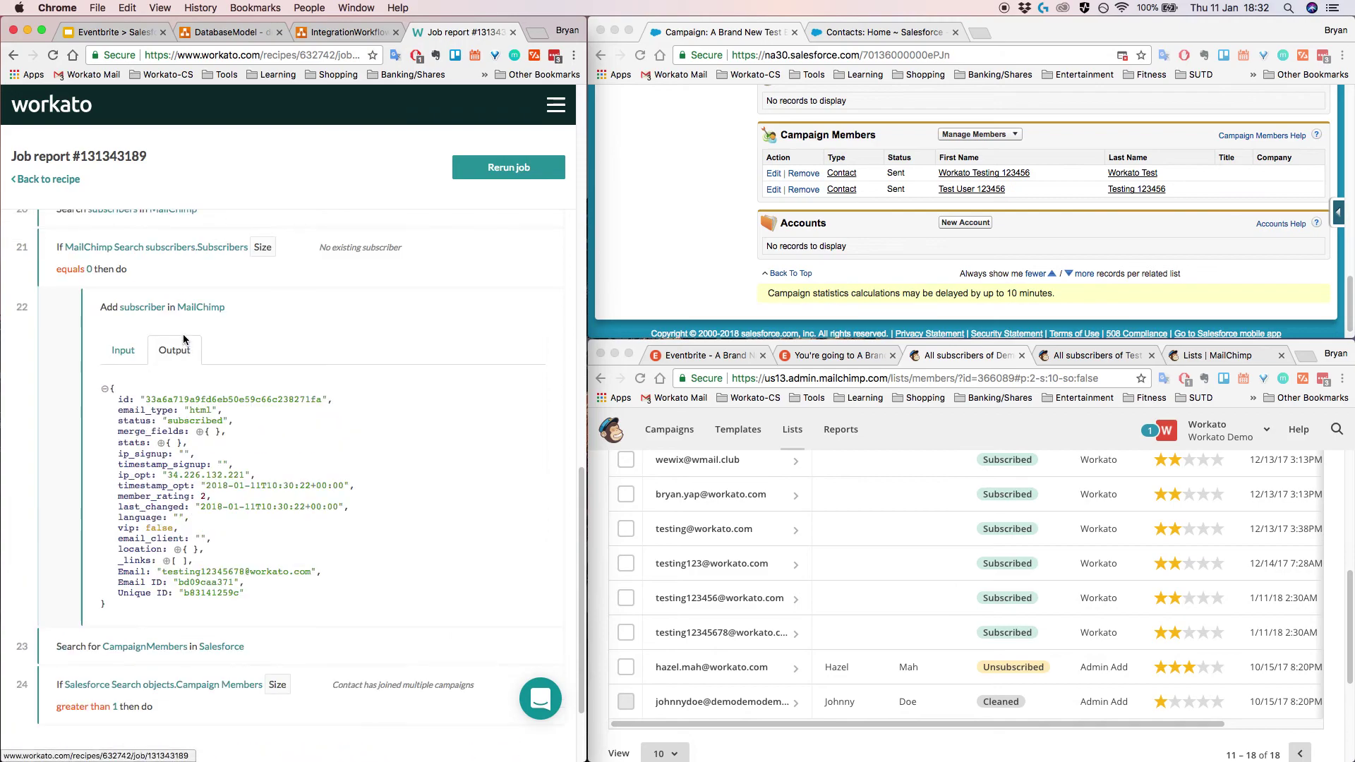
pyautogui.scroll(3, 161, 311)
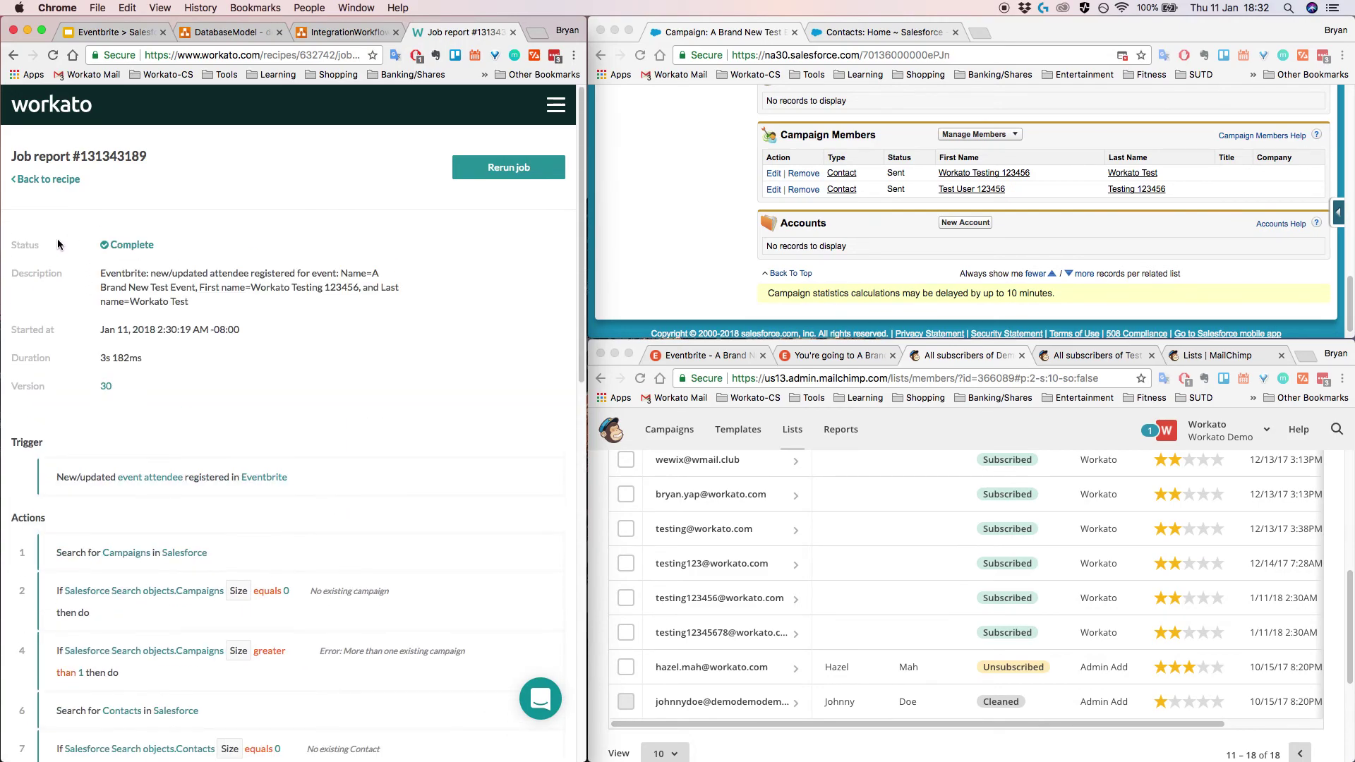
pyautogui.click(51, 181)
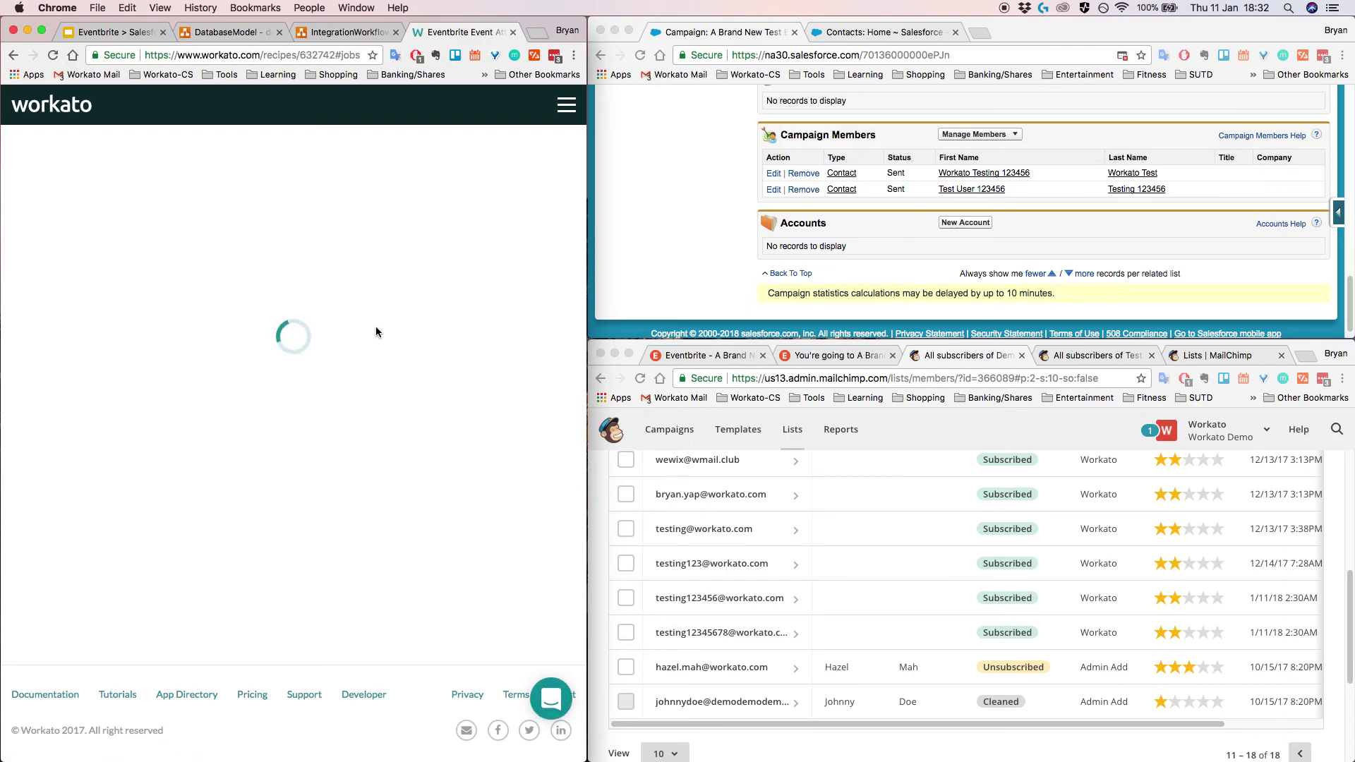
# - Display the recipe's trigger and action steps, then switch to the Eventbrite > Salesforce deck
pyautogui.click(28, 298)
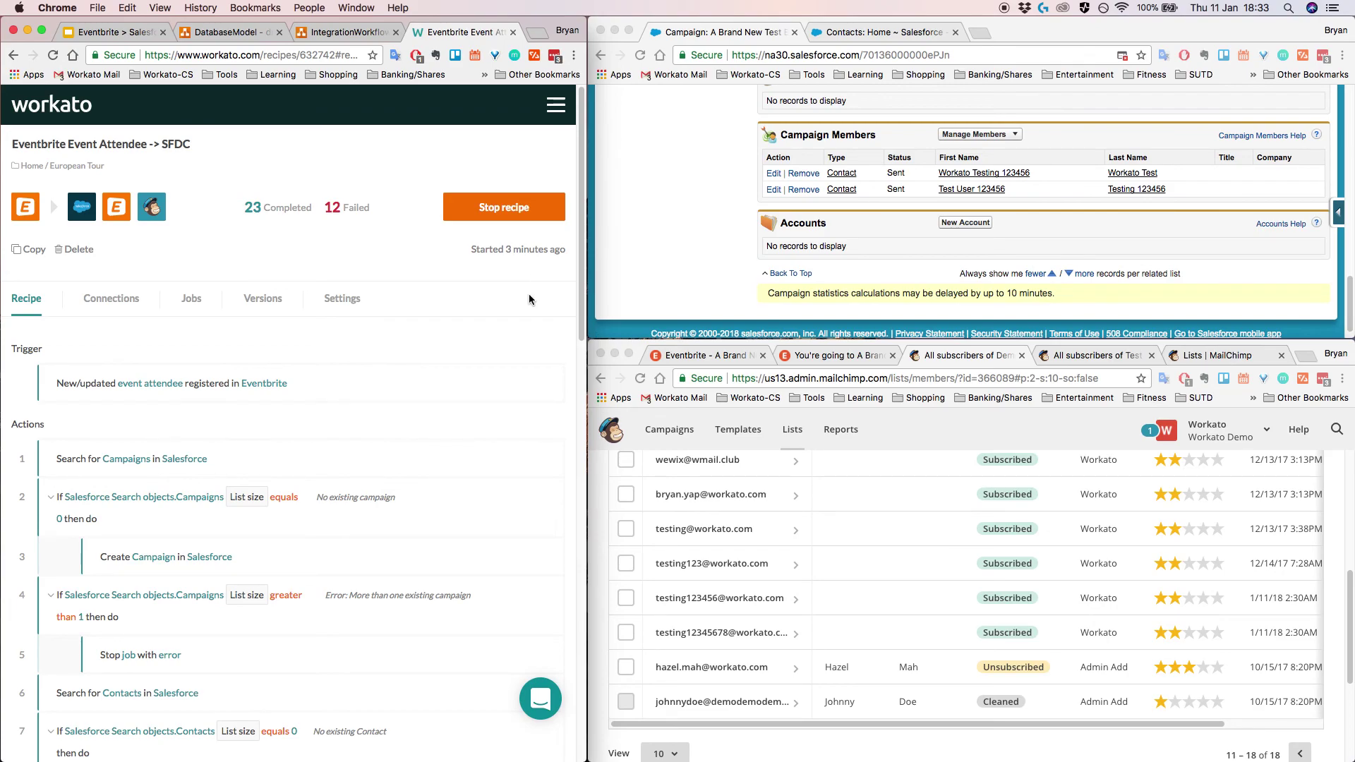
pyautogui.click(106, 32)
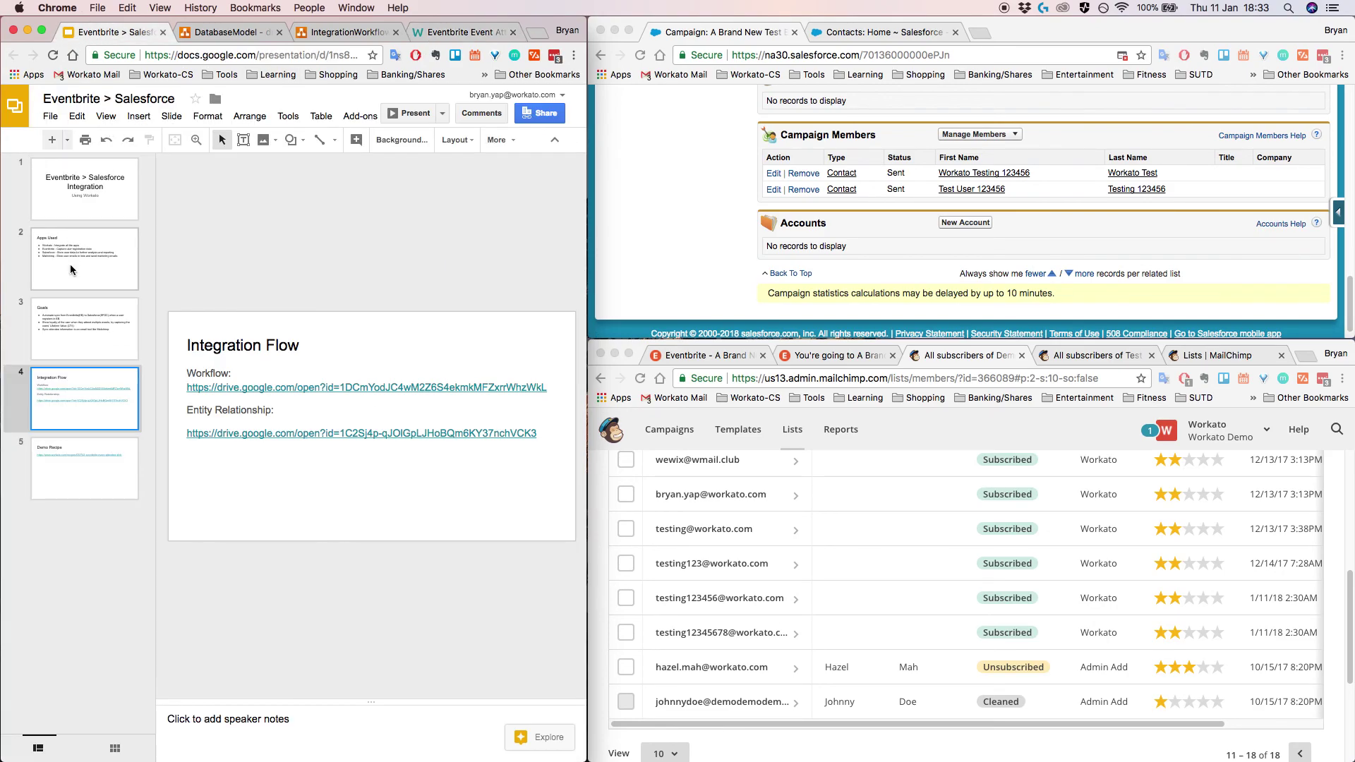
# - Step back through the Demo Recipe and Integration Flow slides to slide 1
pyautogui.click(71, 484)
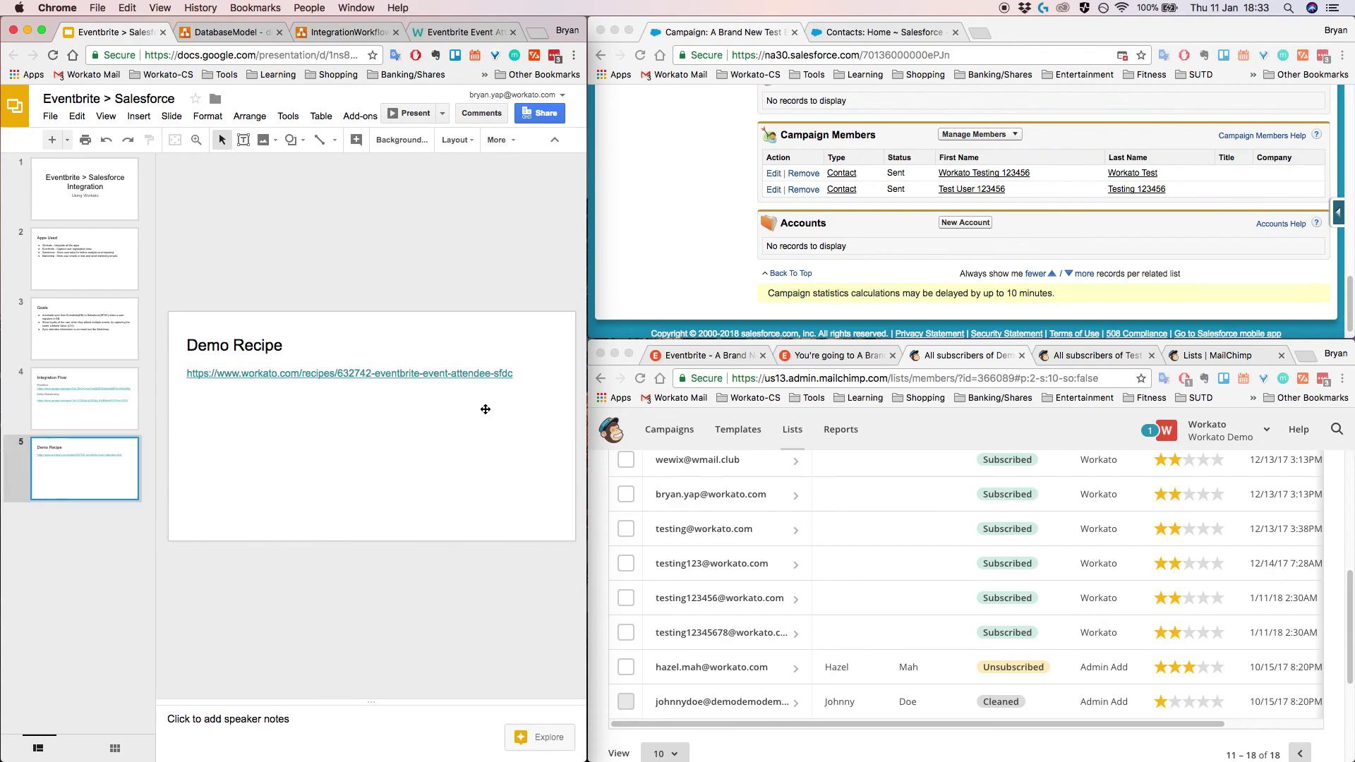
pyautogui.click(74, 410)
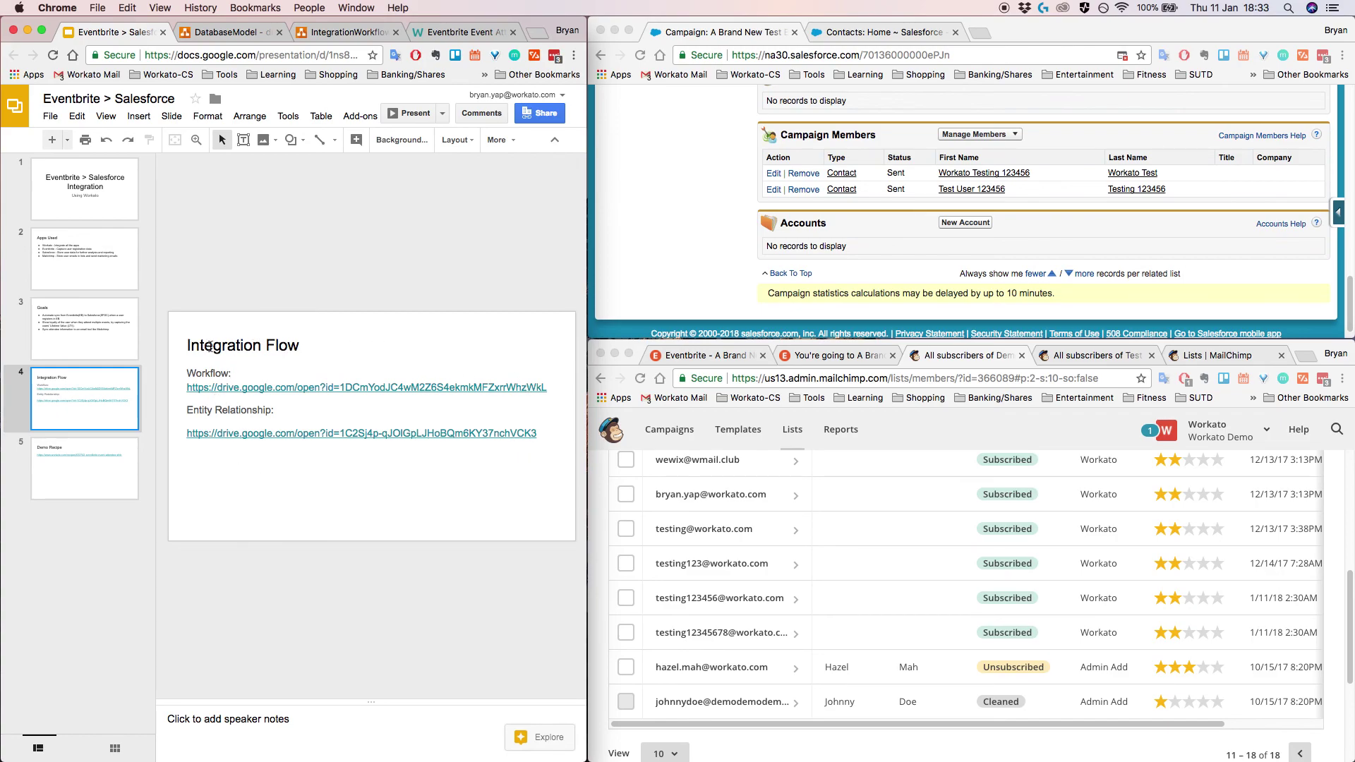
pyautogui.click(90, 182)
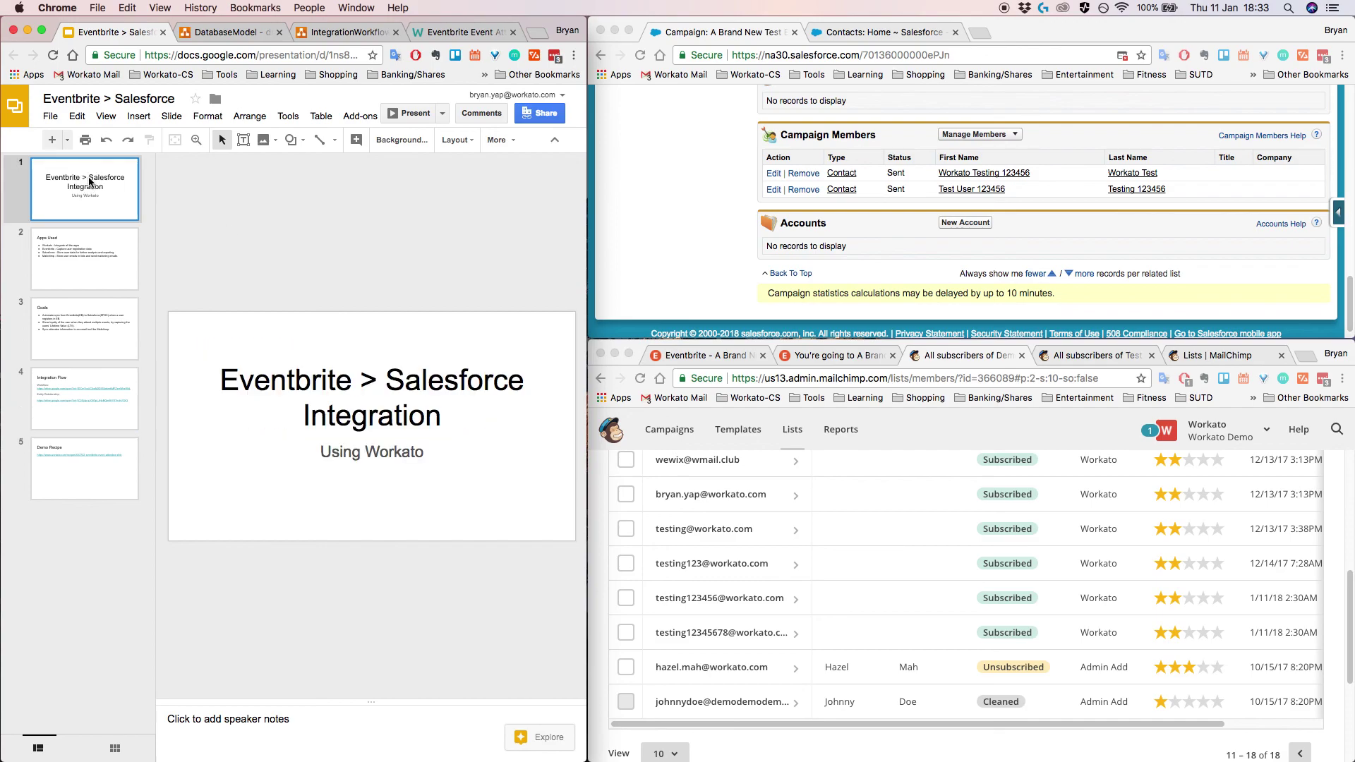